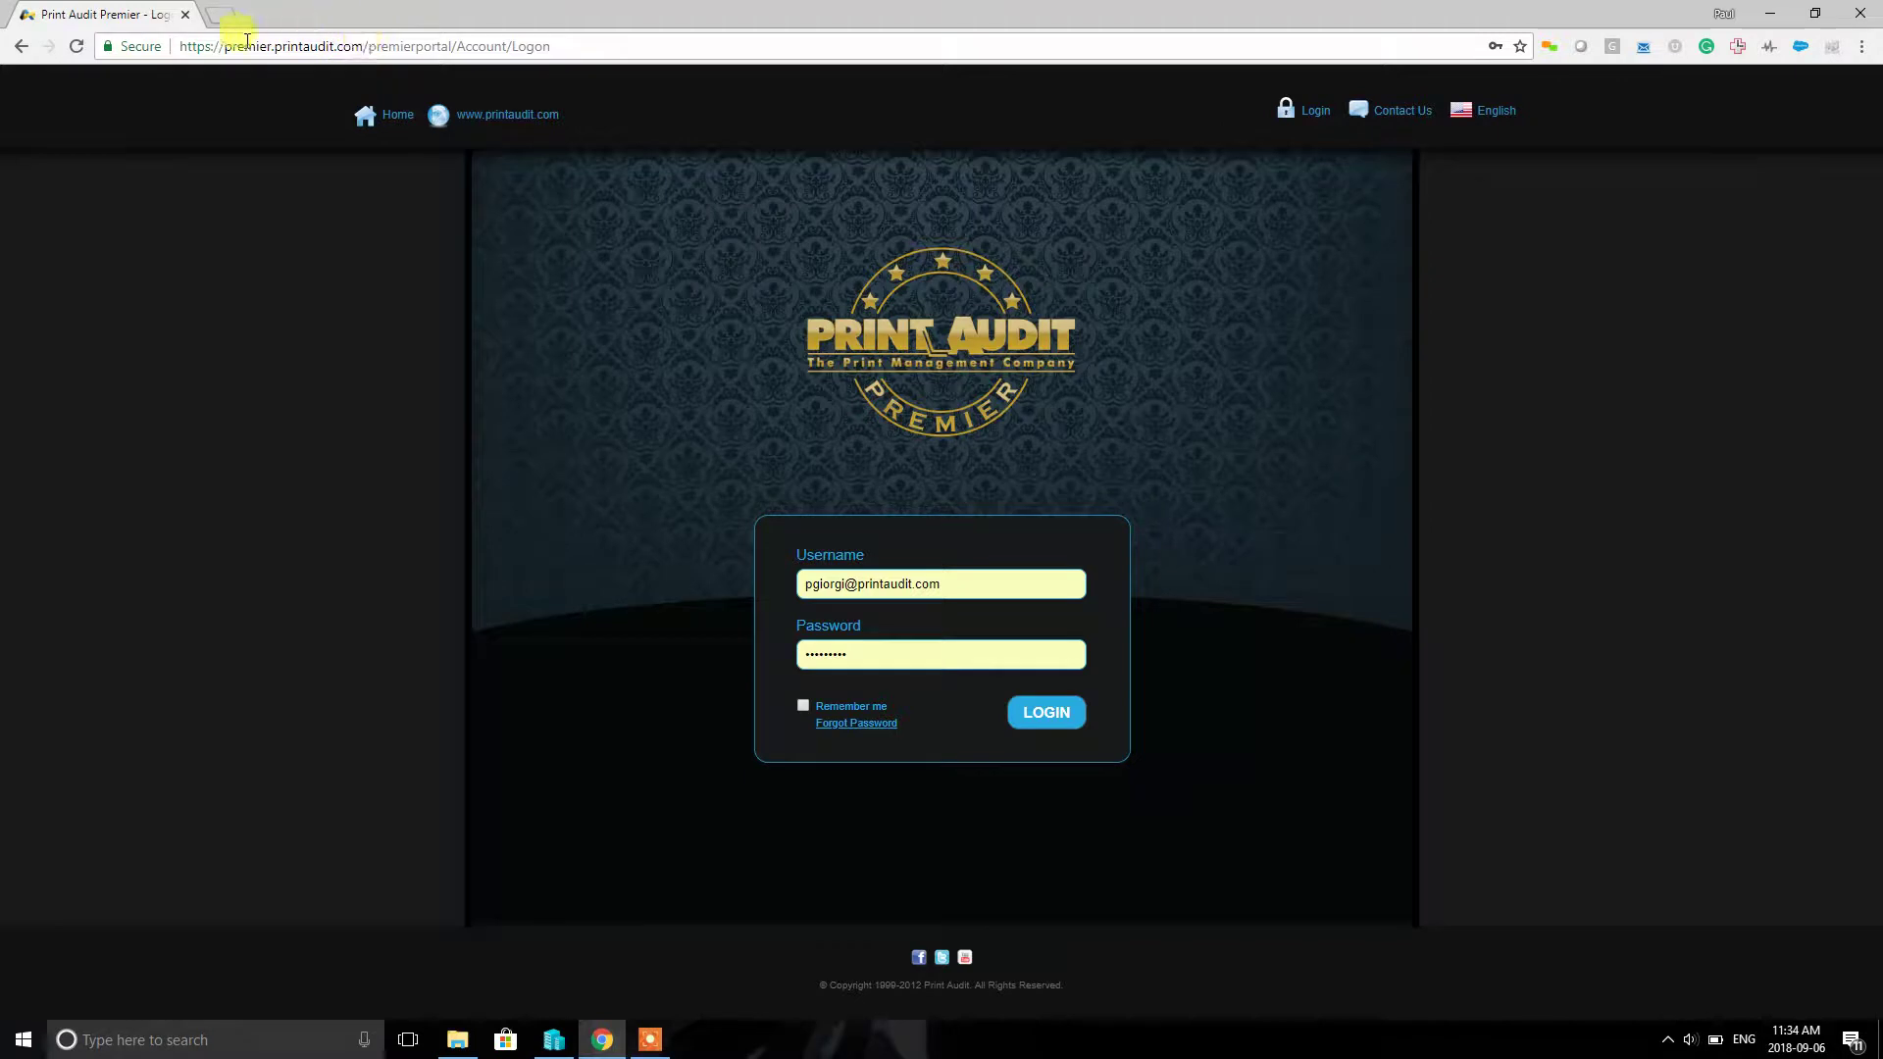
Step: Log in to the Print Audit Premier portal with the already filled-in username and password
left_click_drag(213, 49, 363, 46)
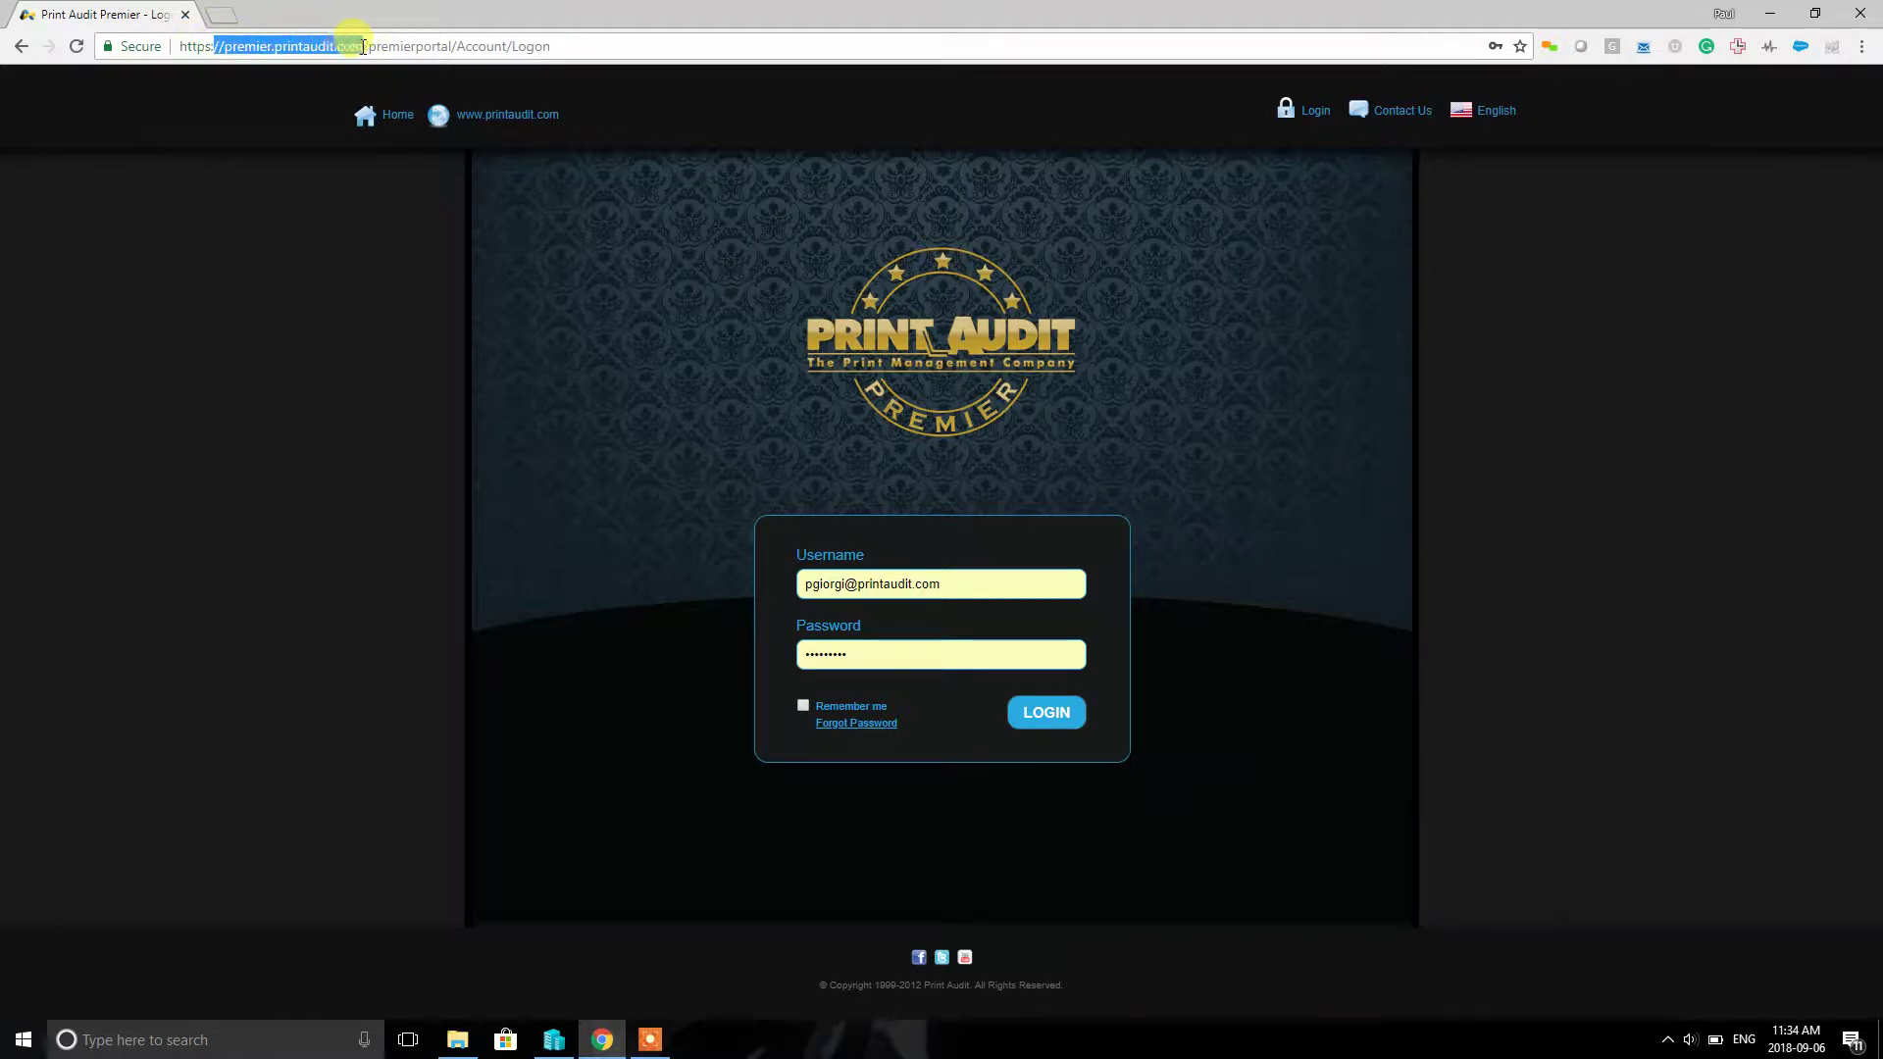
left_click(1257, 409)
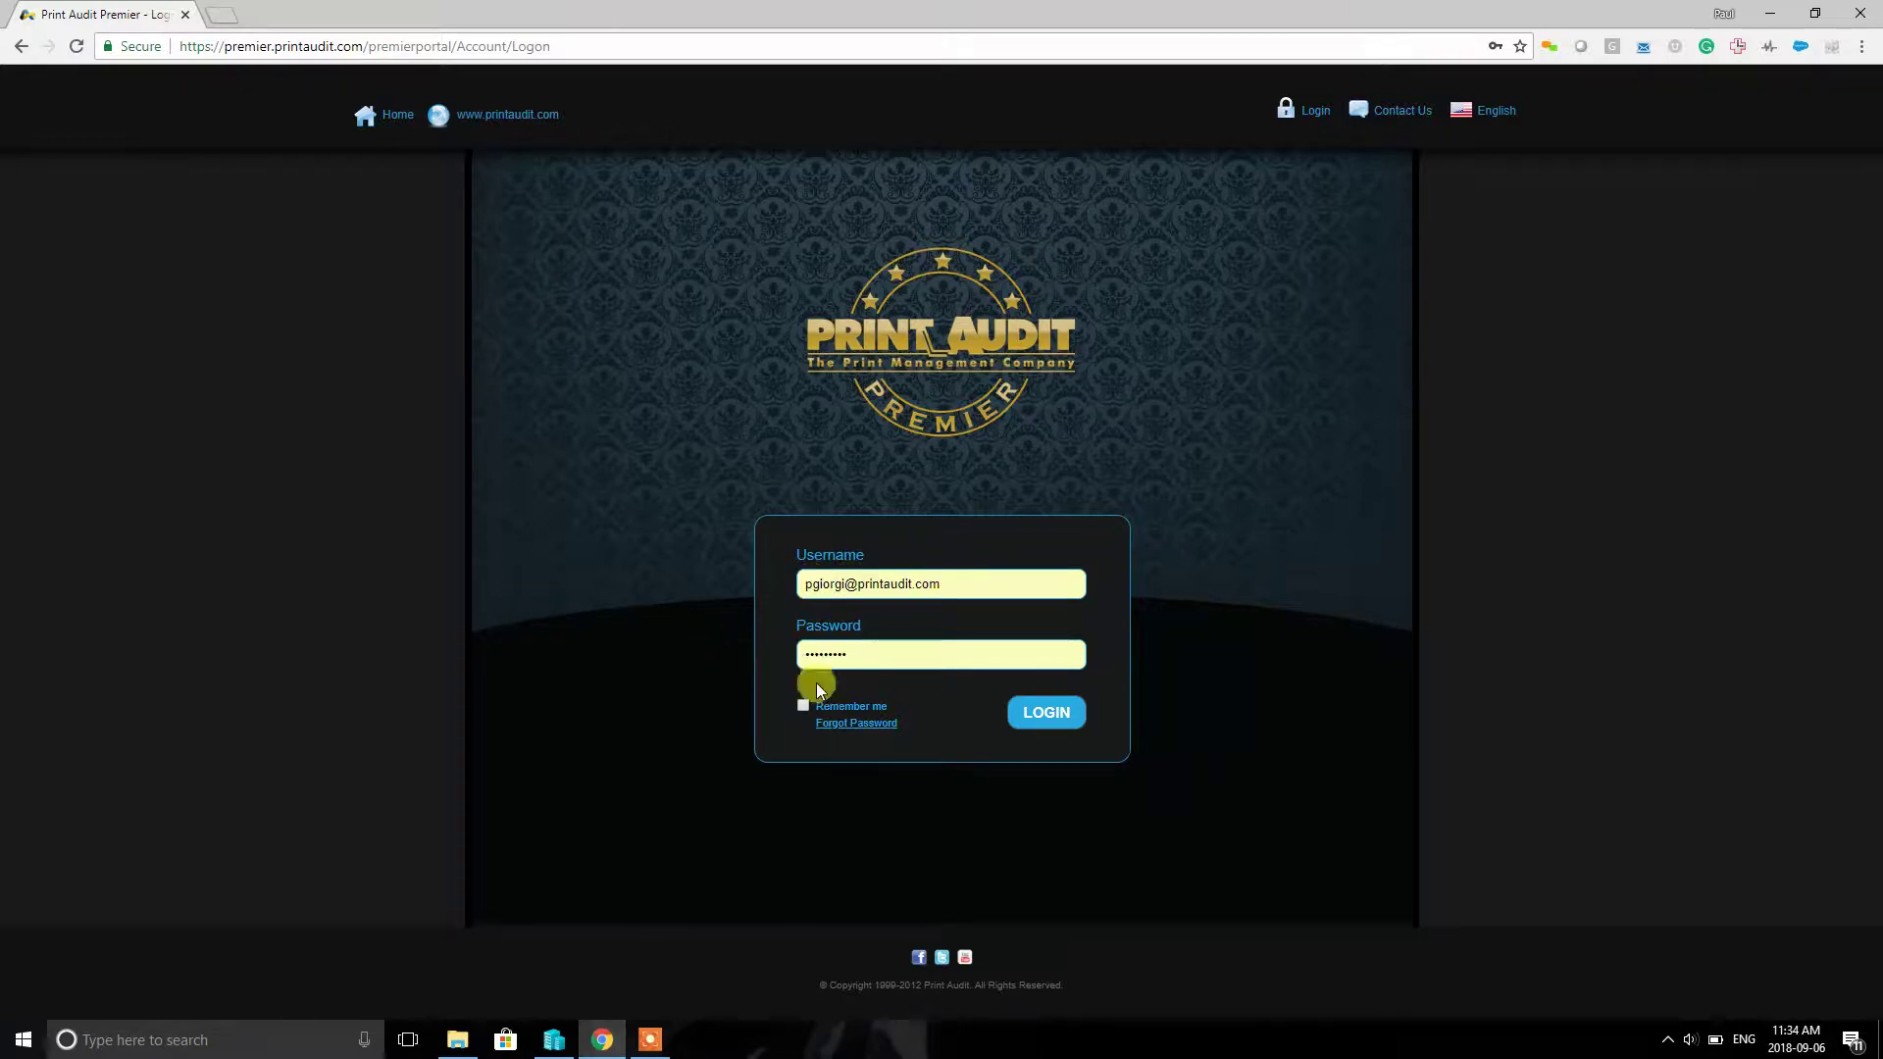
left_click(1052, 718)
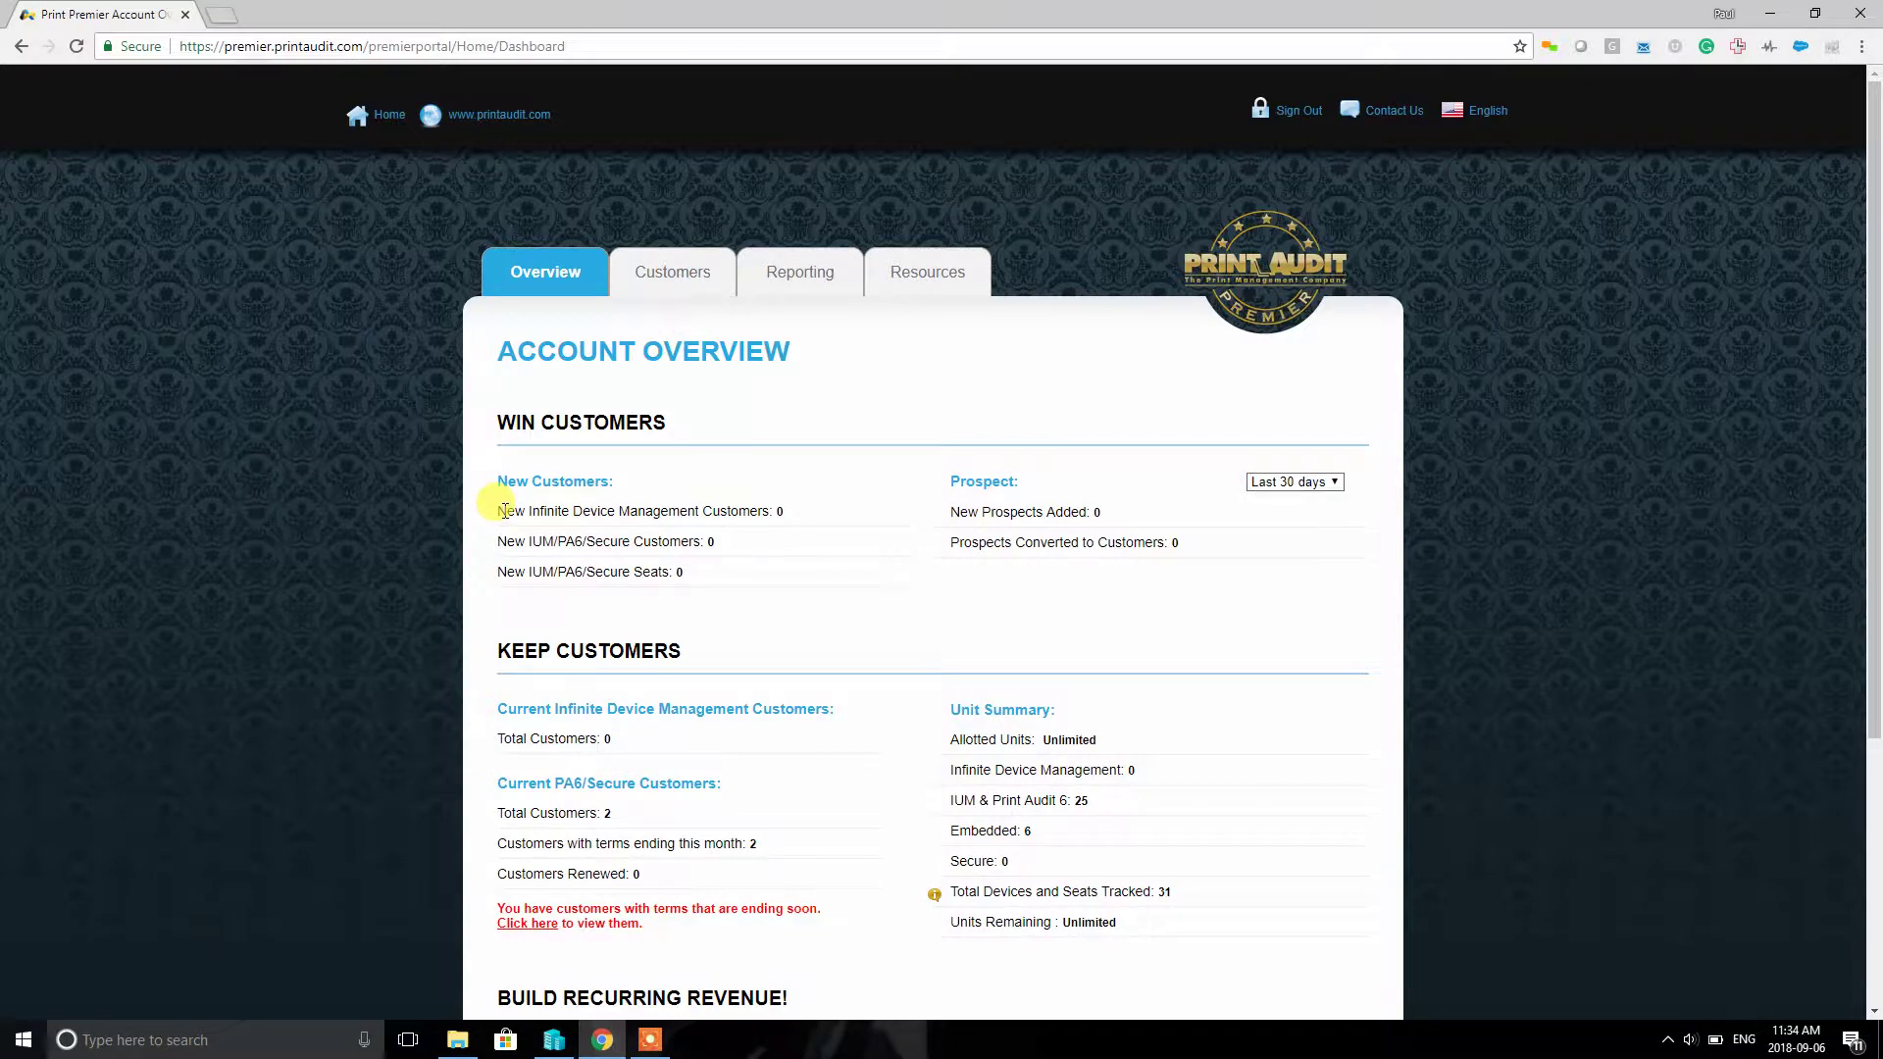
Step: Review the account overview's new customer and prospect figures, monthly value of software licenses and monthly billing total
left_click_drag(503, 511, 769, 511)
left_click(513, 538)
left_click_drag(513, 538, 702, 546)
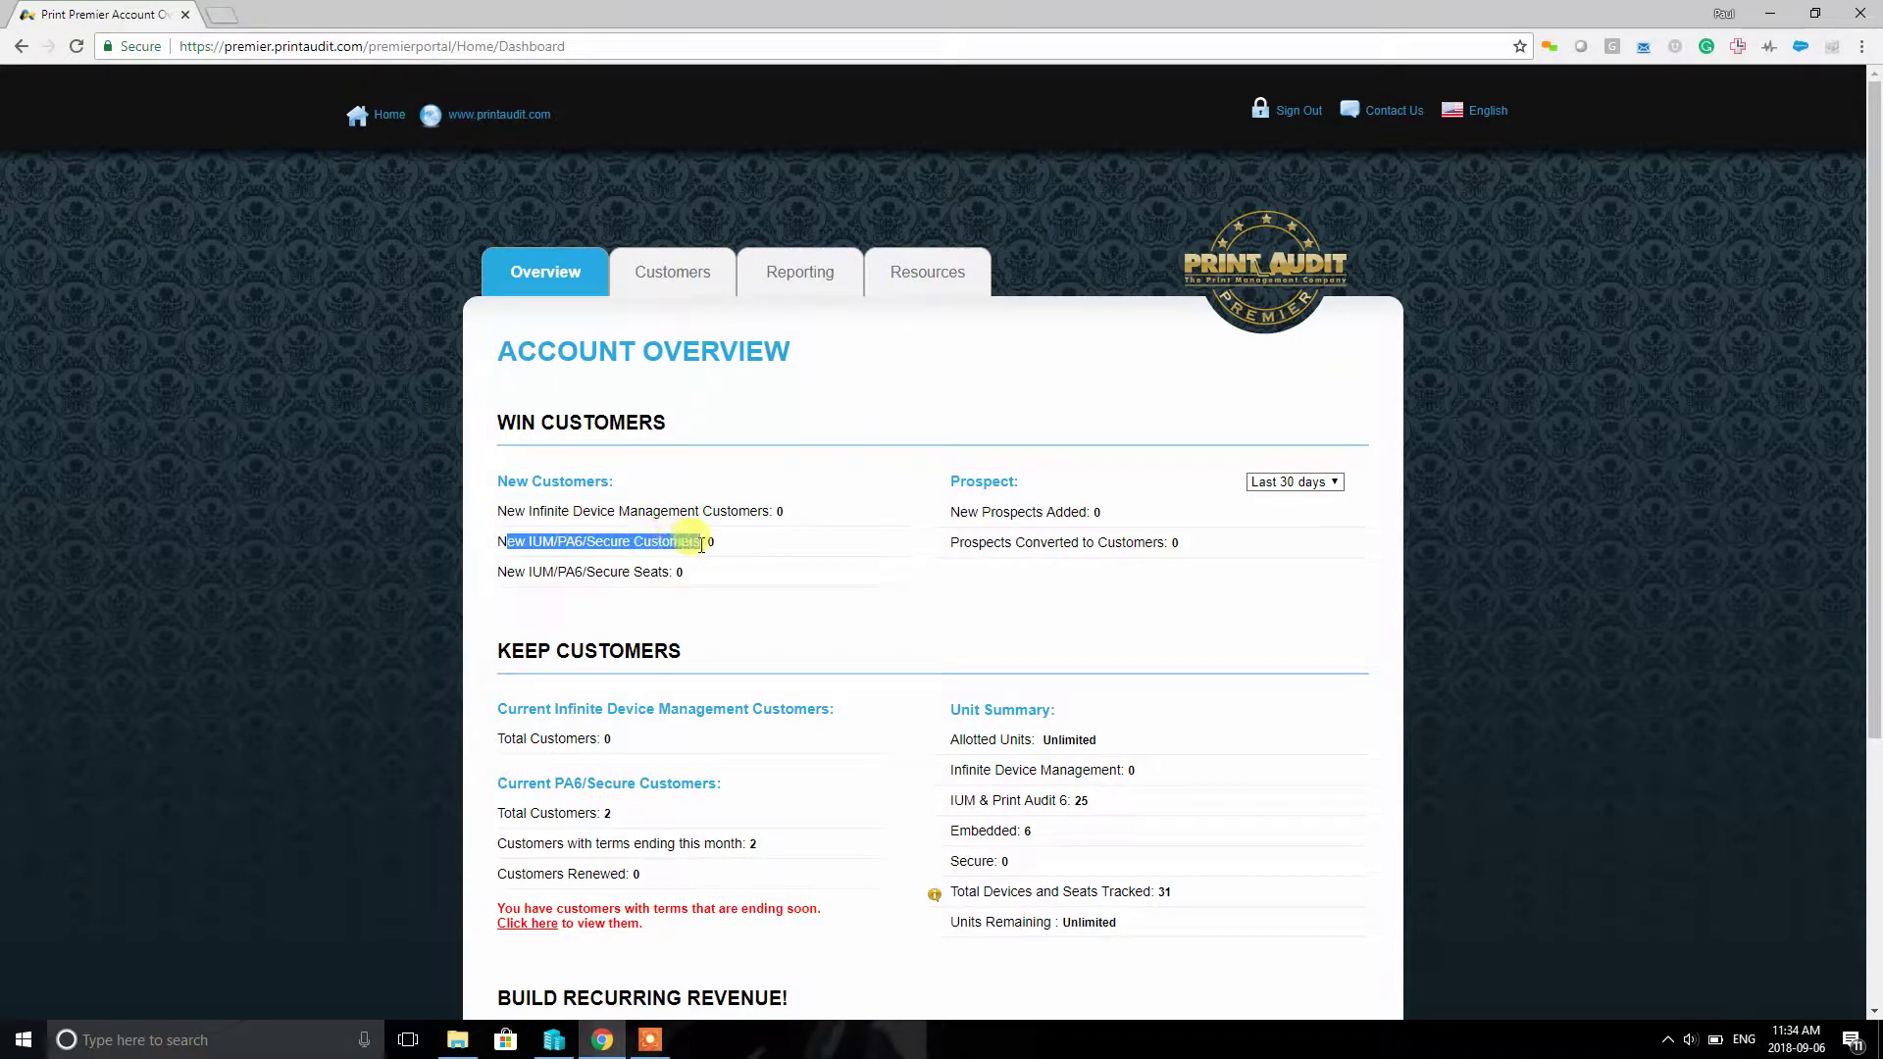
left_click_drag(498, 573, 666, 578)
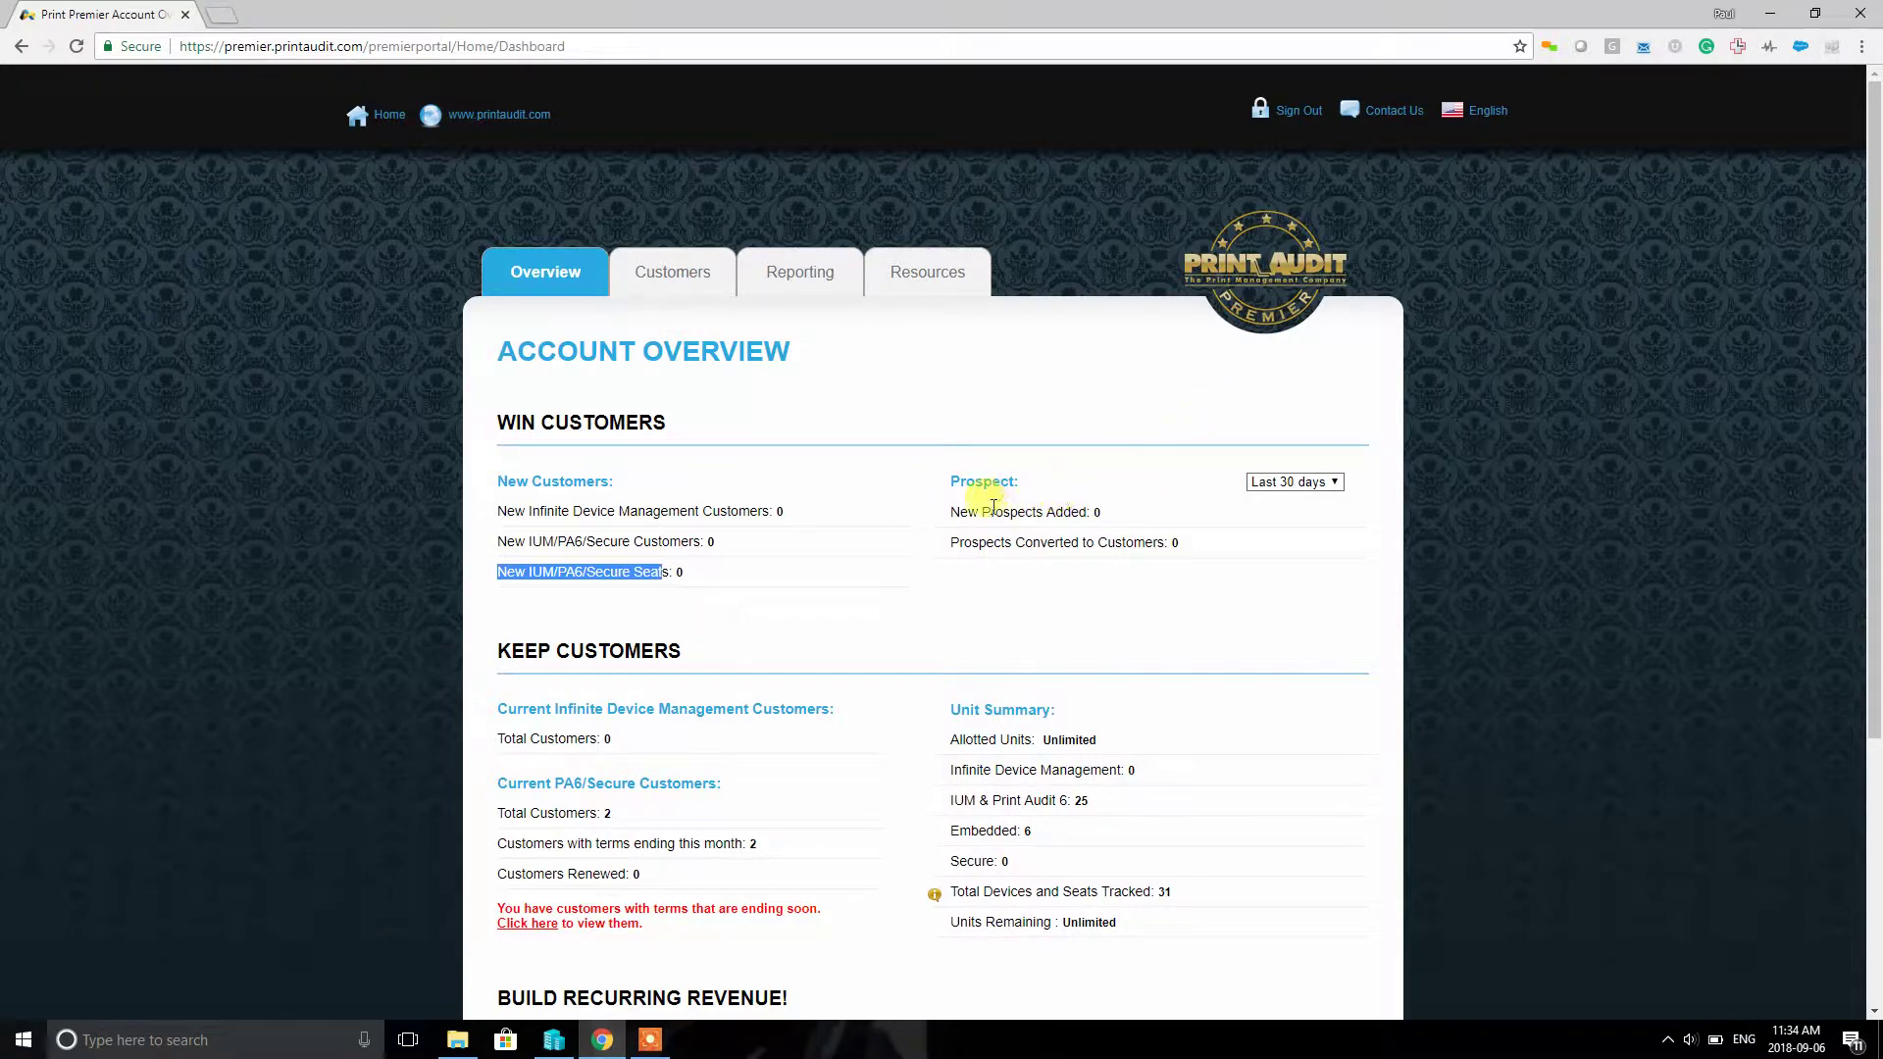
left_click_drag(948, 511, 1085, 508)
left_click_drag(950, 543, 1163, 557)
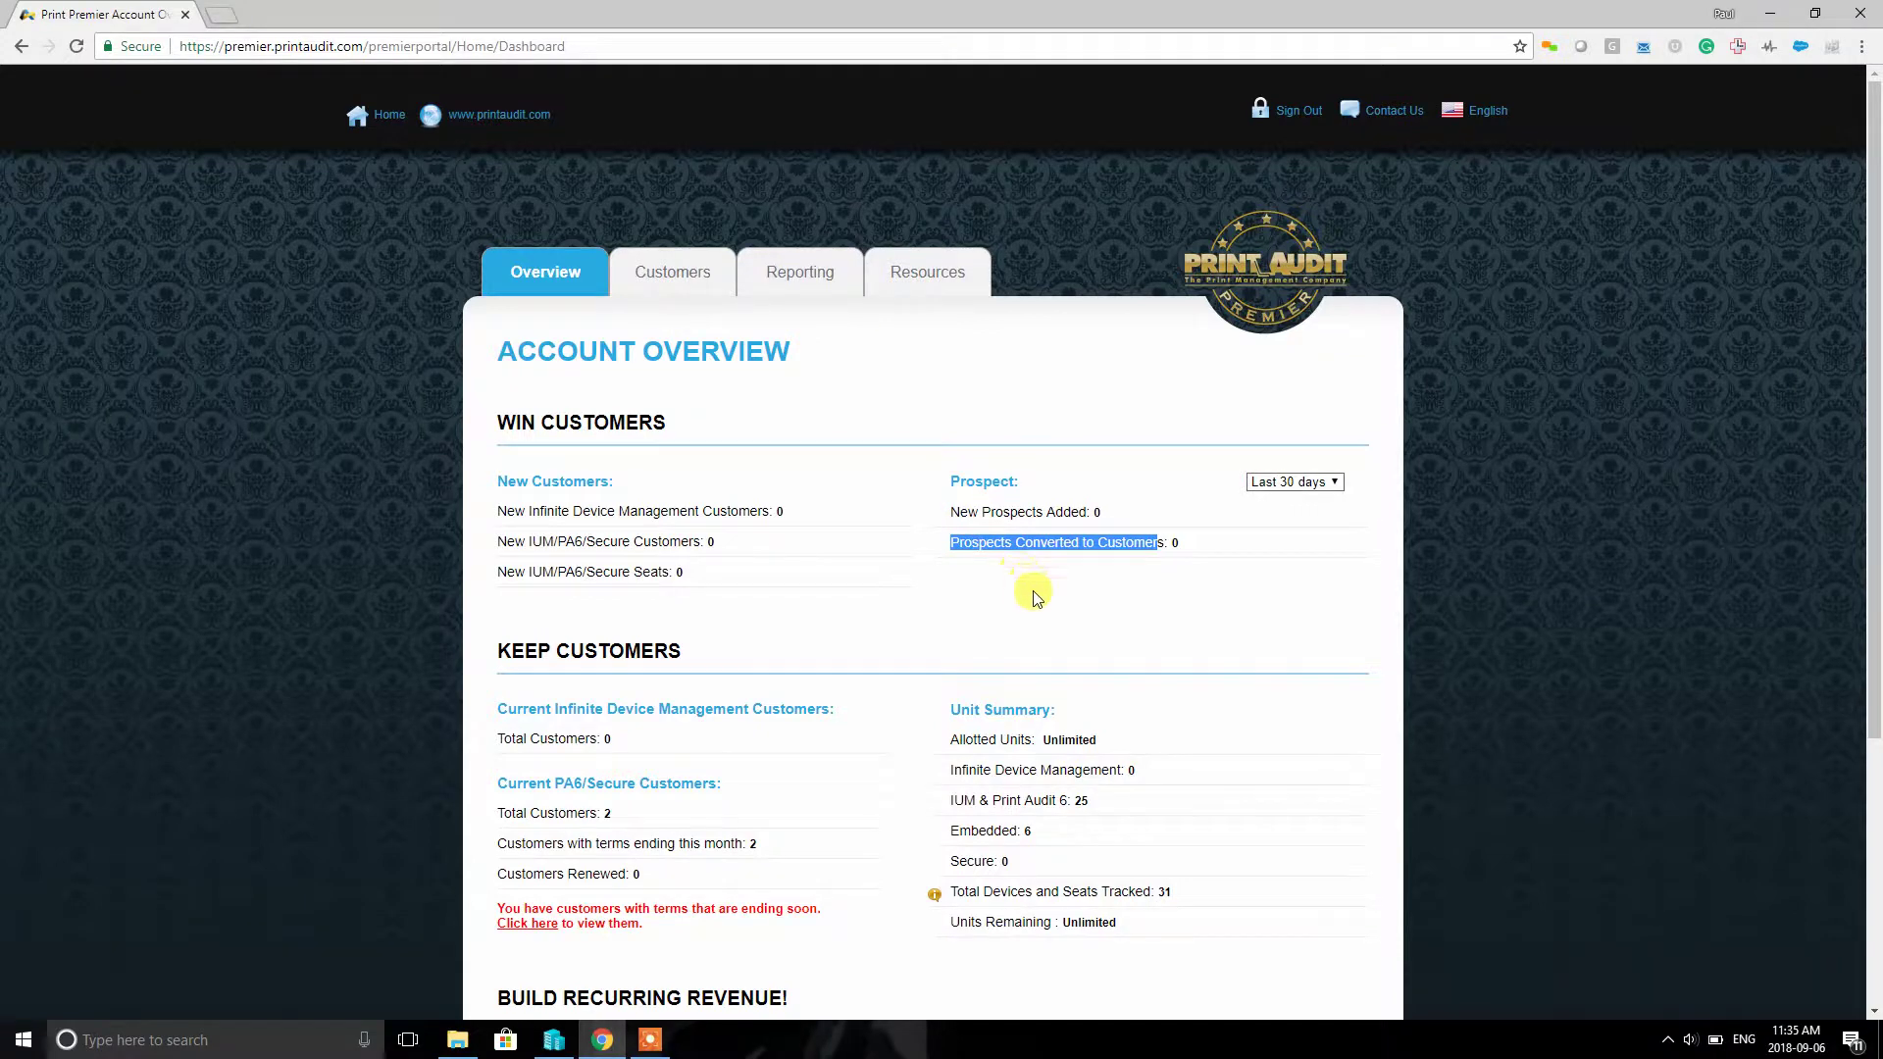
scroll(1253, 632, "down", 2)
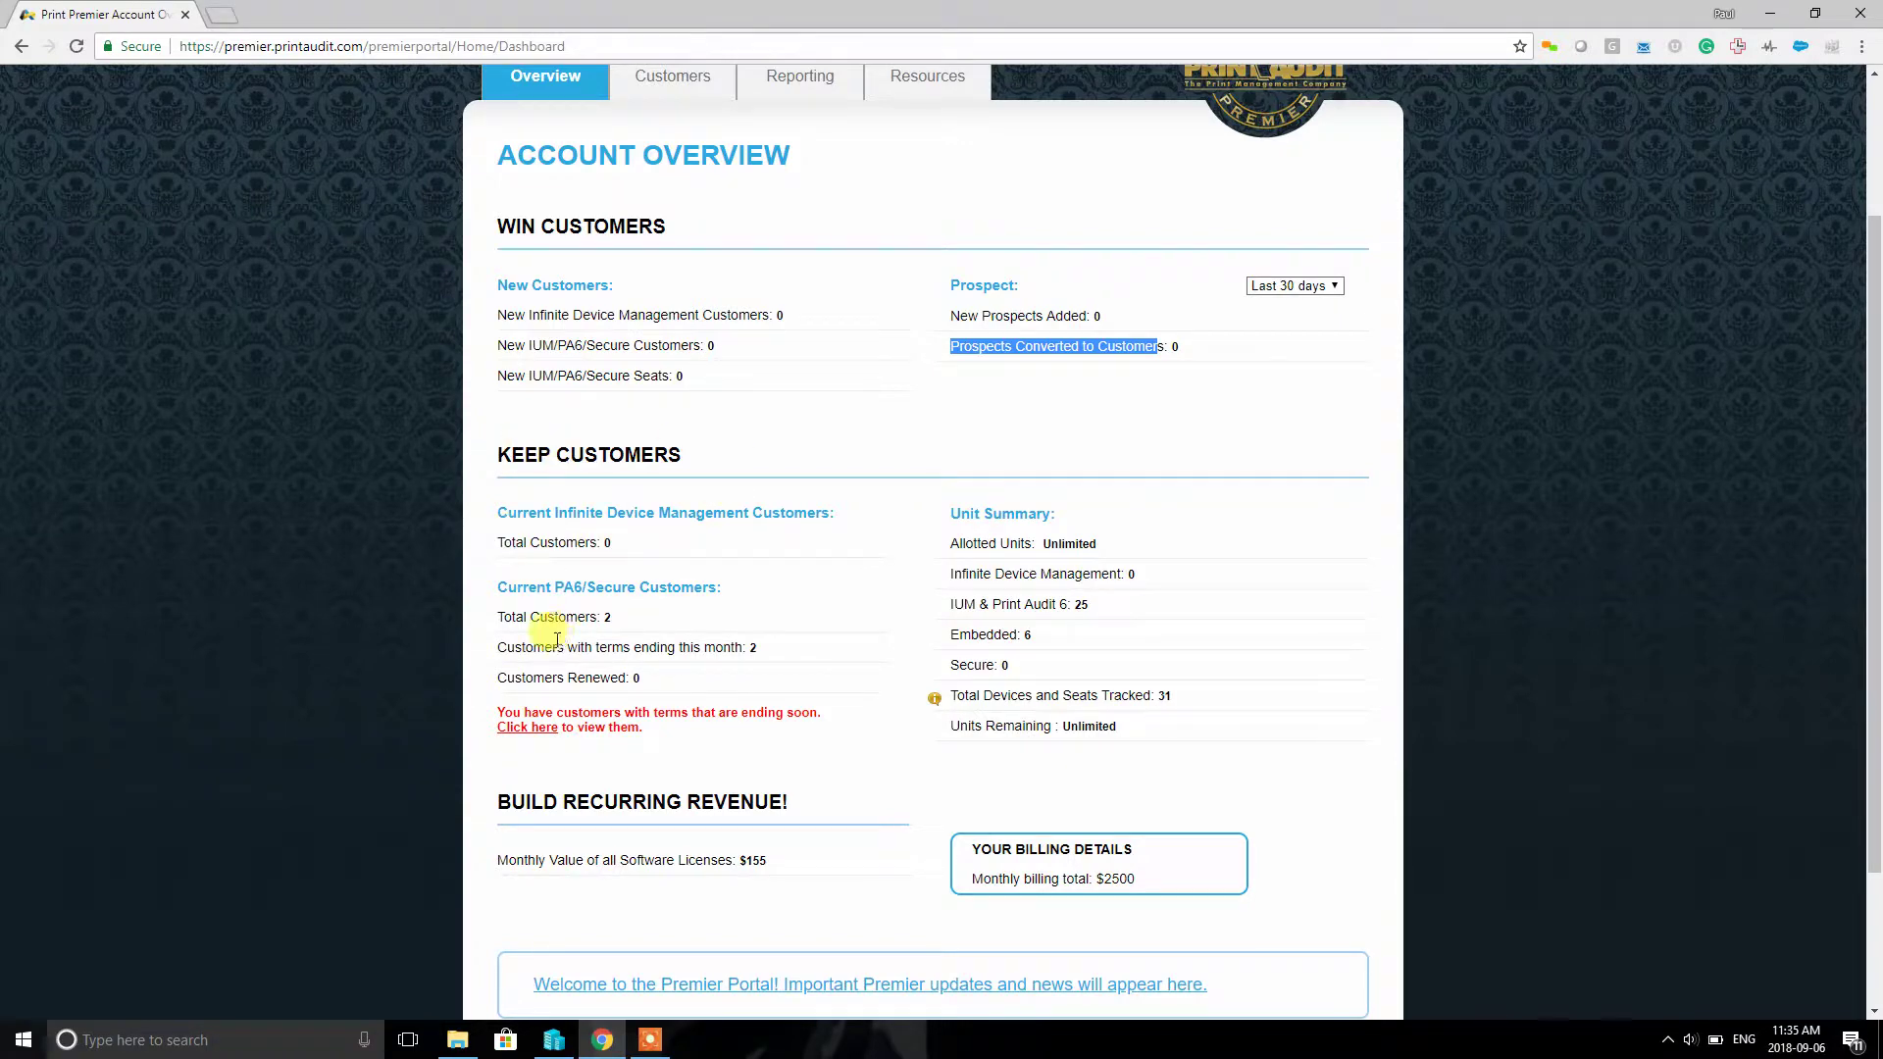
left_click_drag(485, 284, 692, 387)
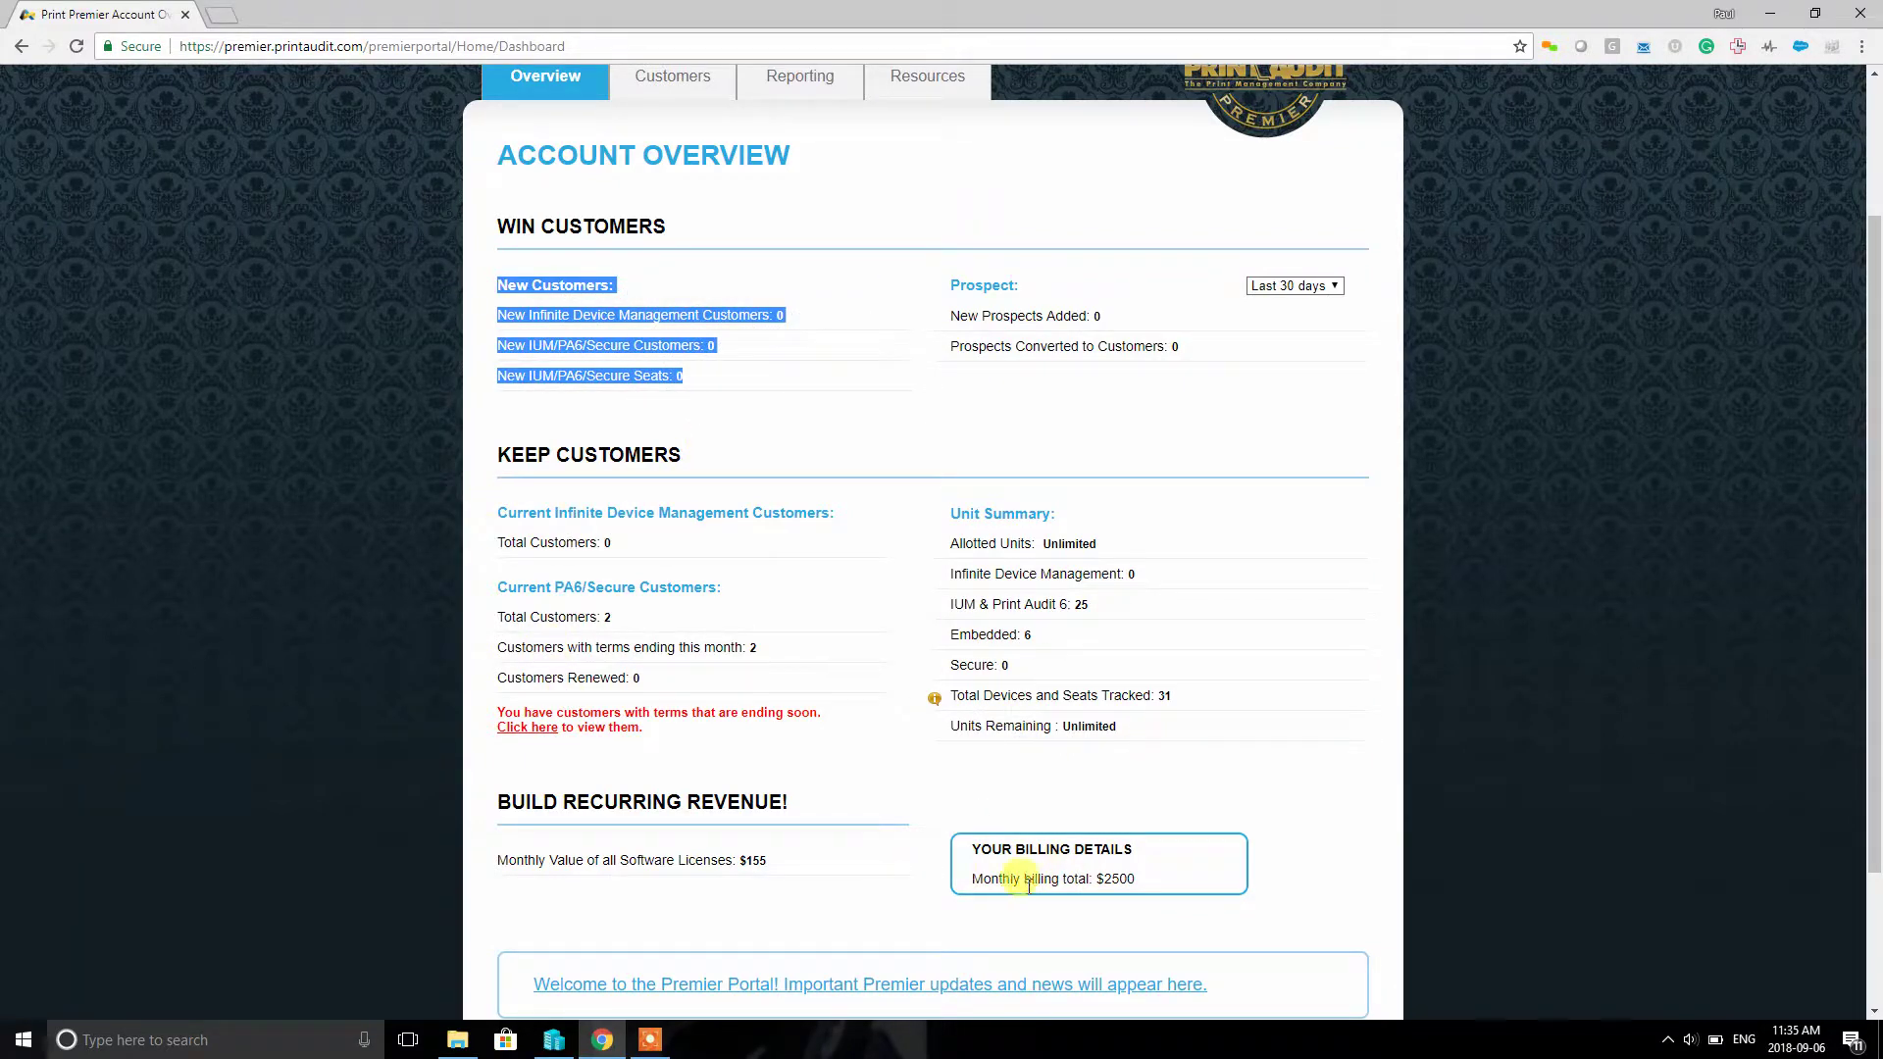
left_click_drag(967, 886, 1135, 878)
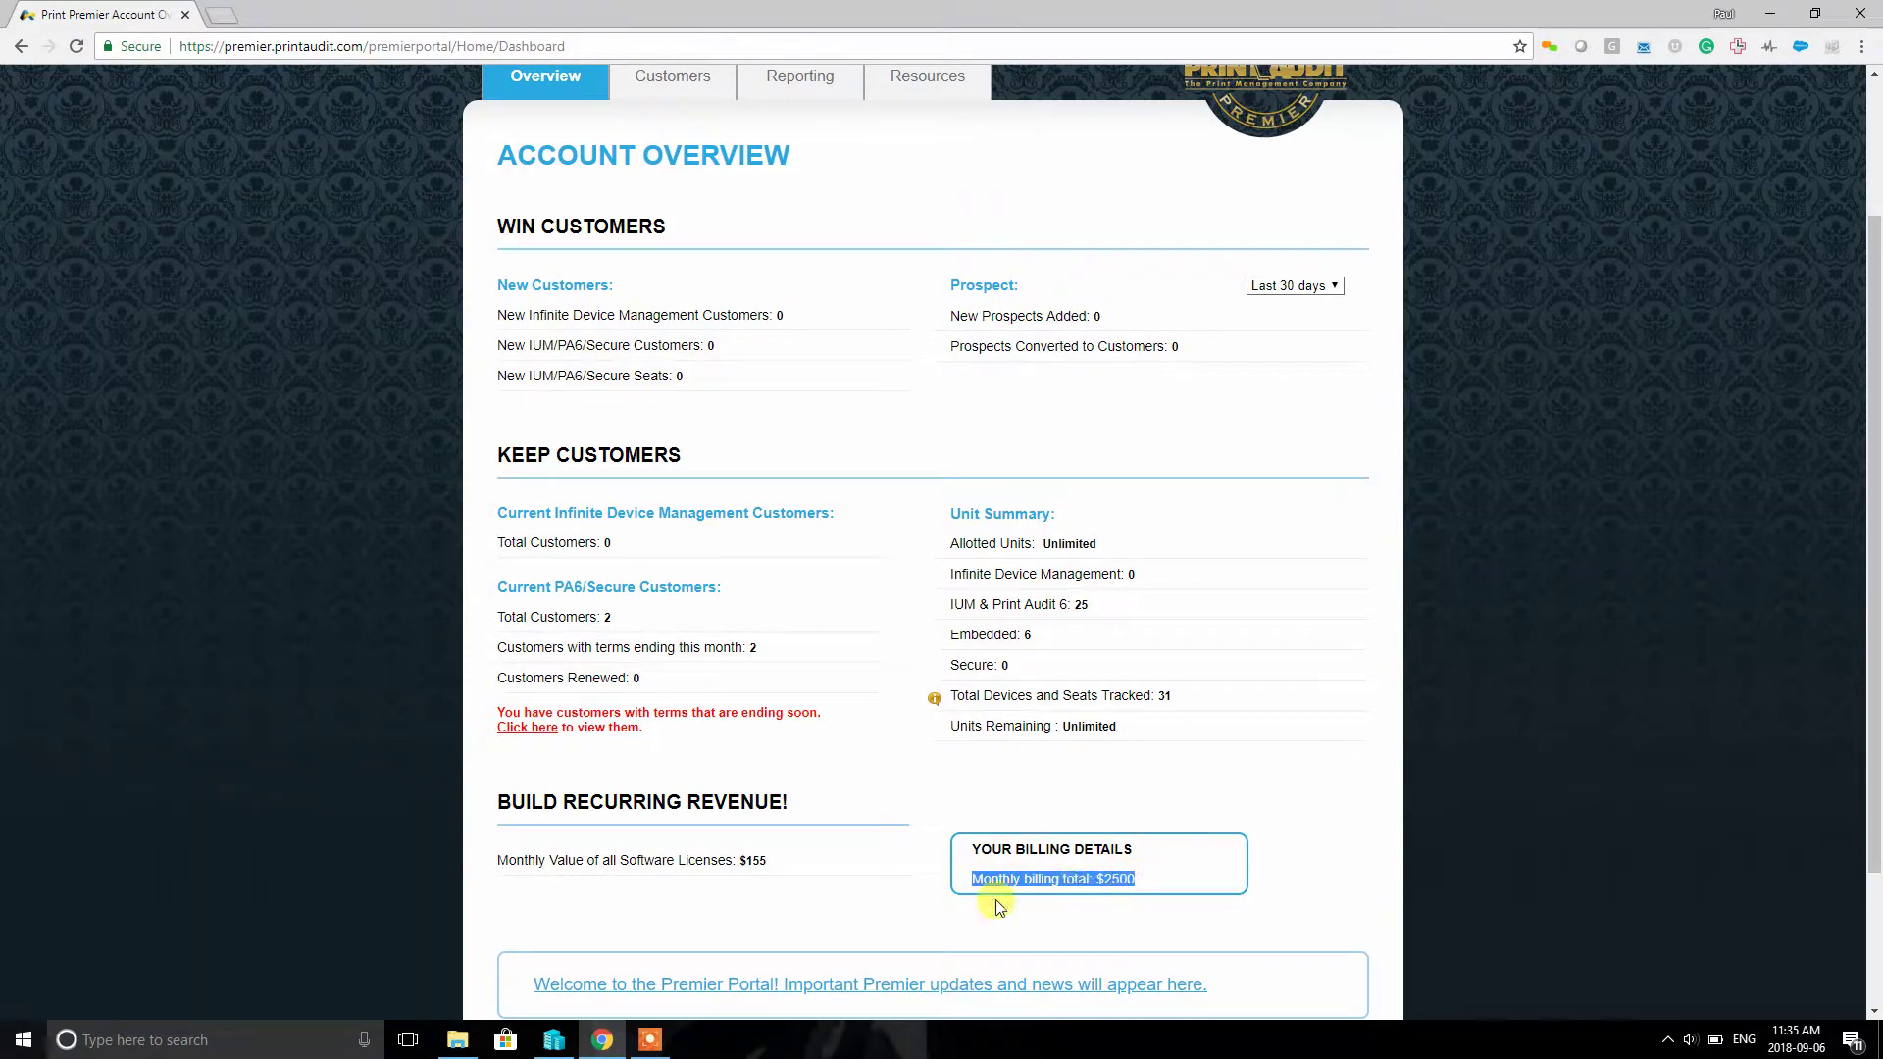
left_click_drag(493, 861, 806, 885)
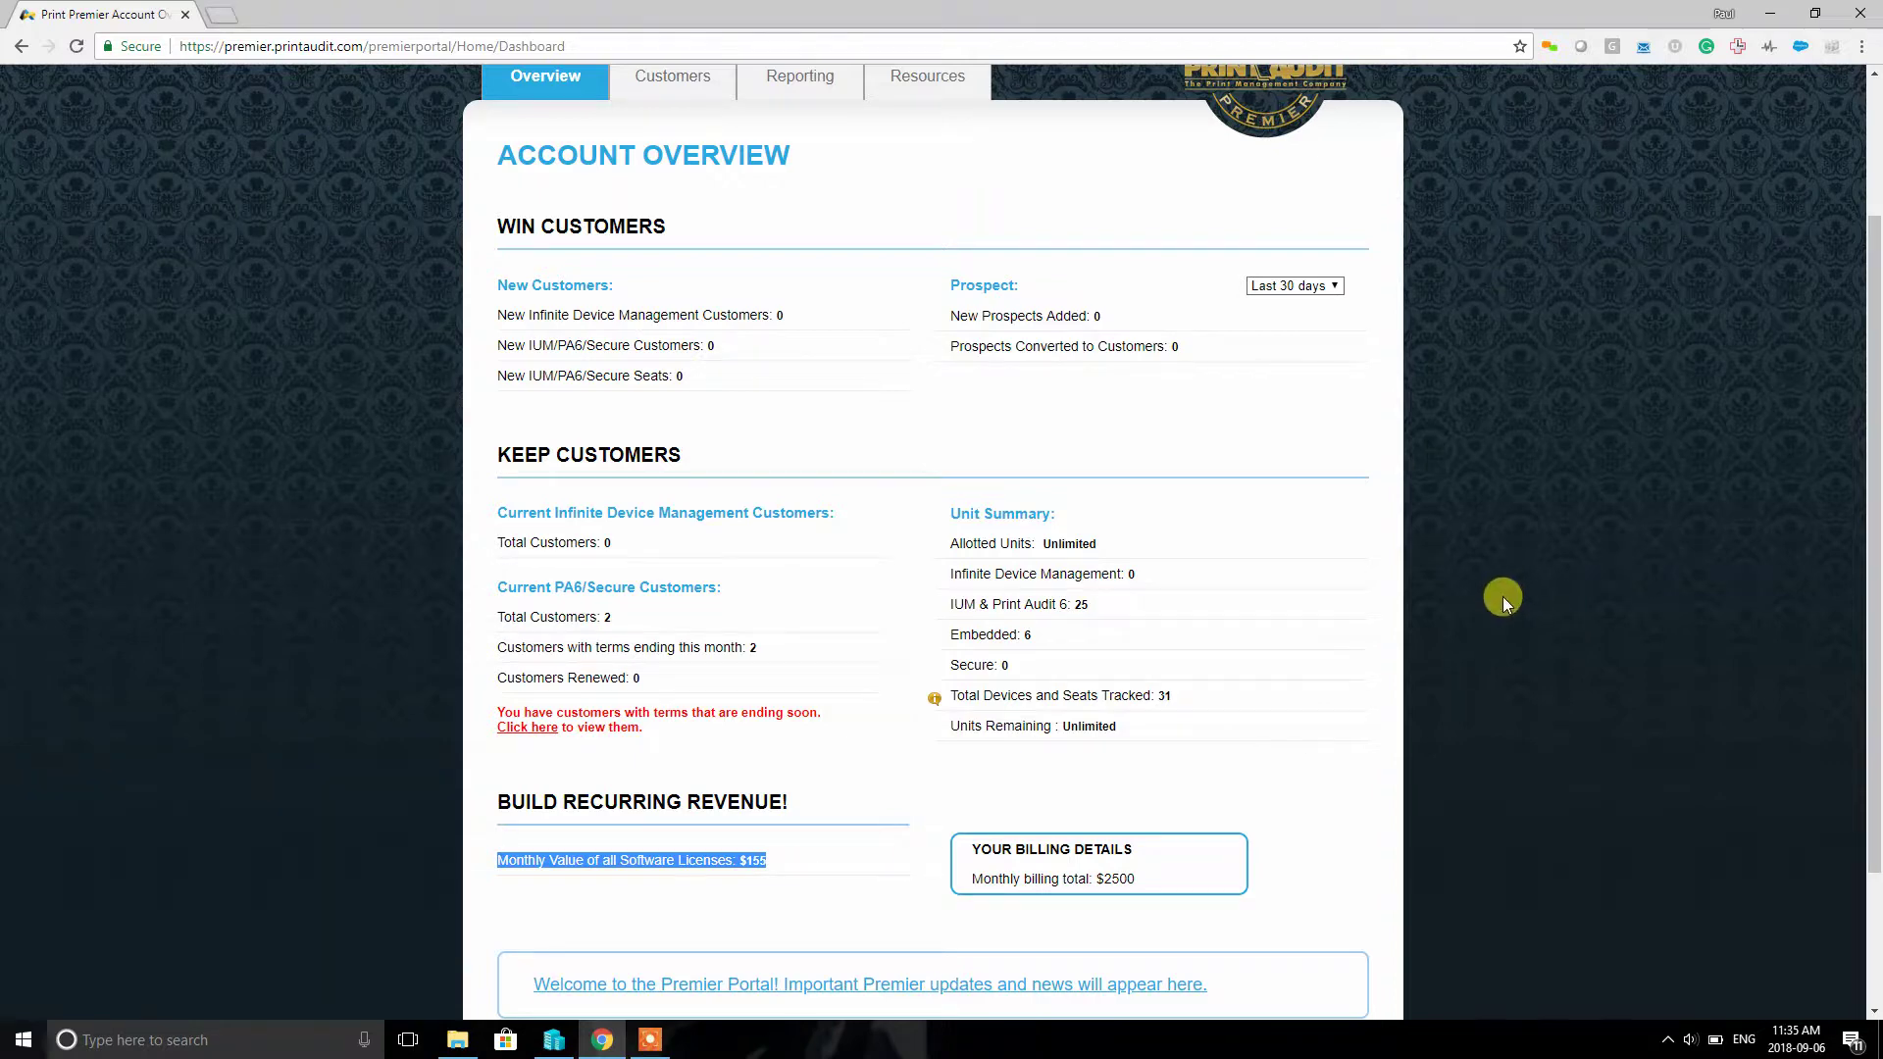
scroll(1524, 646, "up", 2)
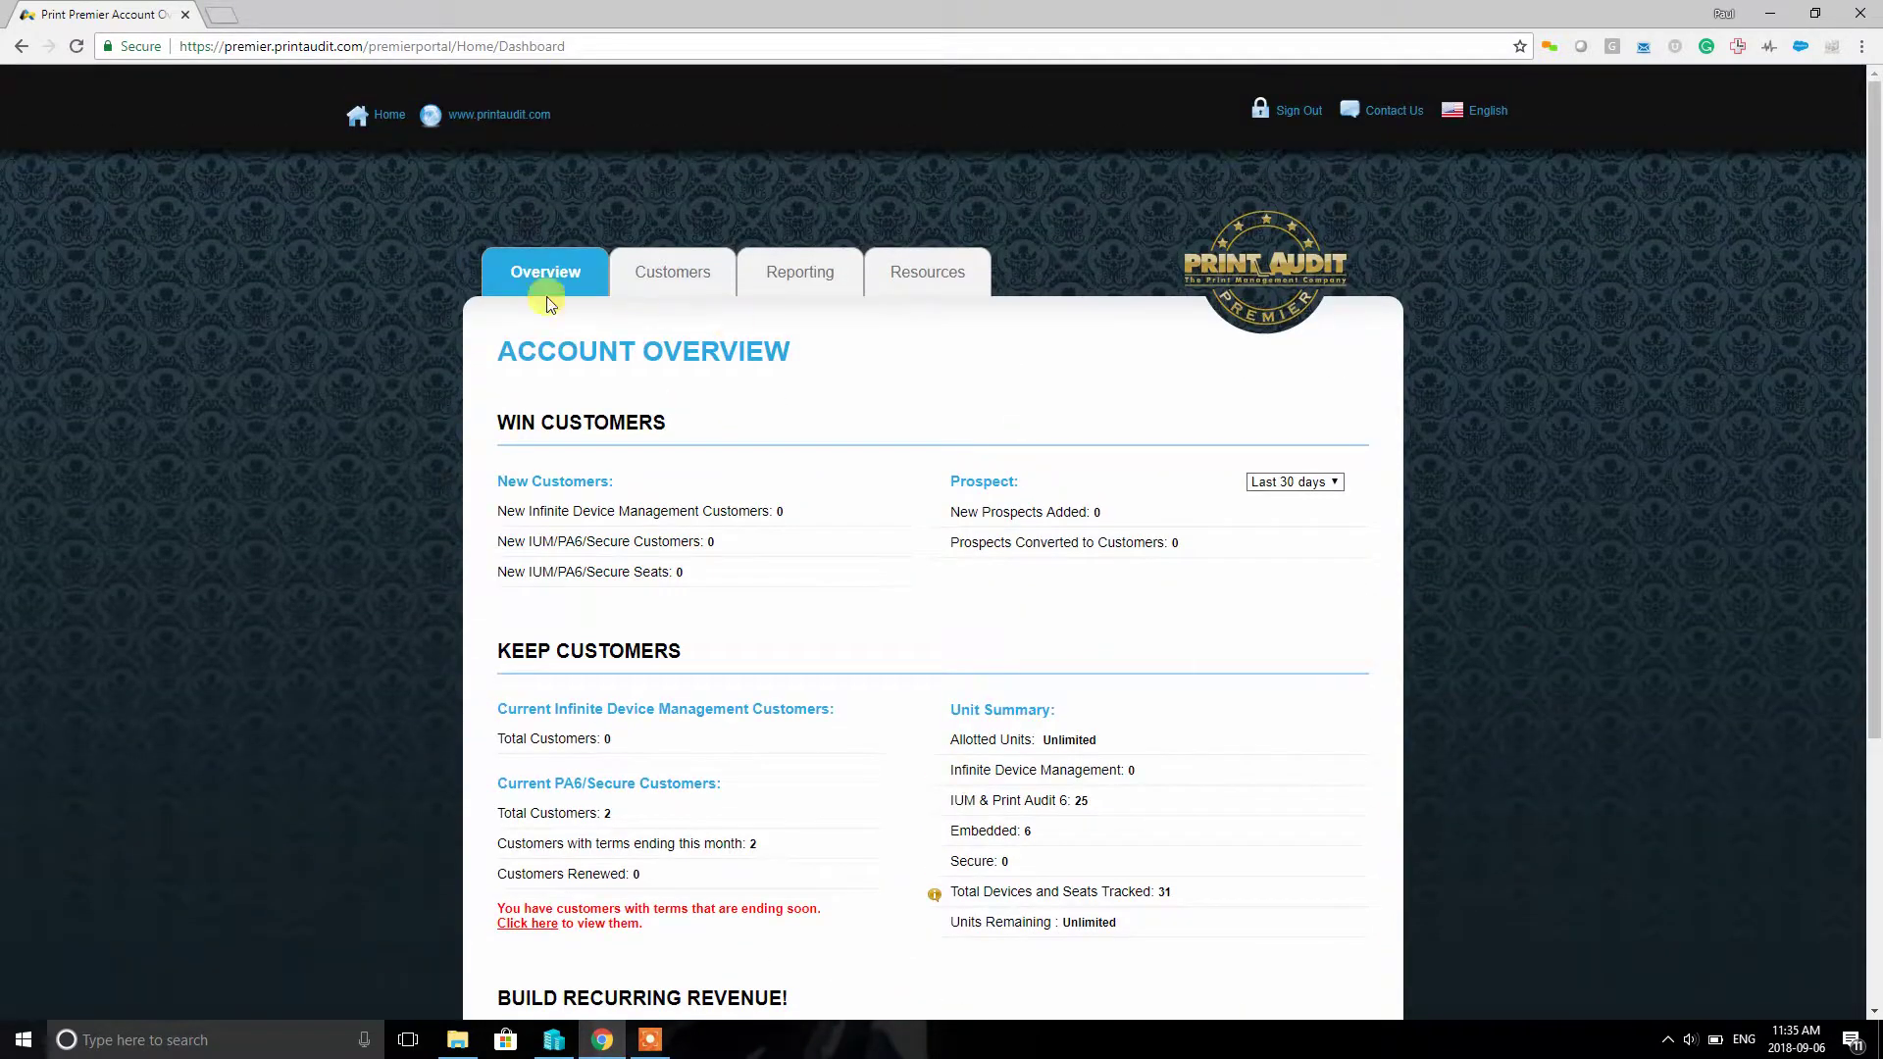
Step: Start a new customer record in the customer manager with type Prospect and the name "new Customer"
left_click(669, 282)
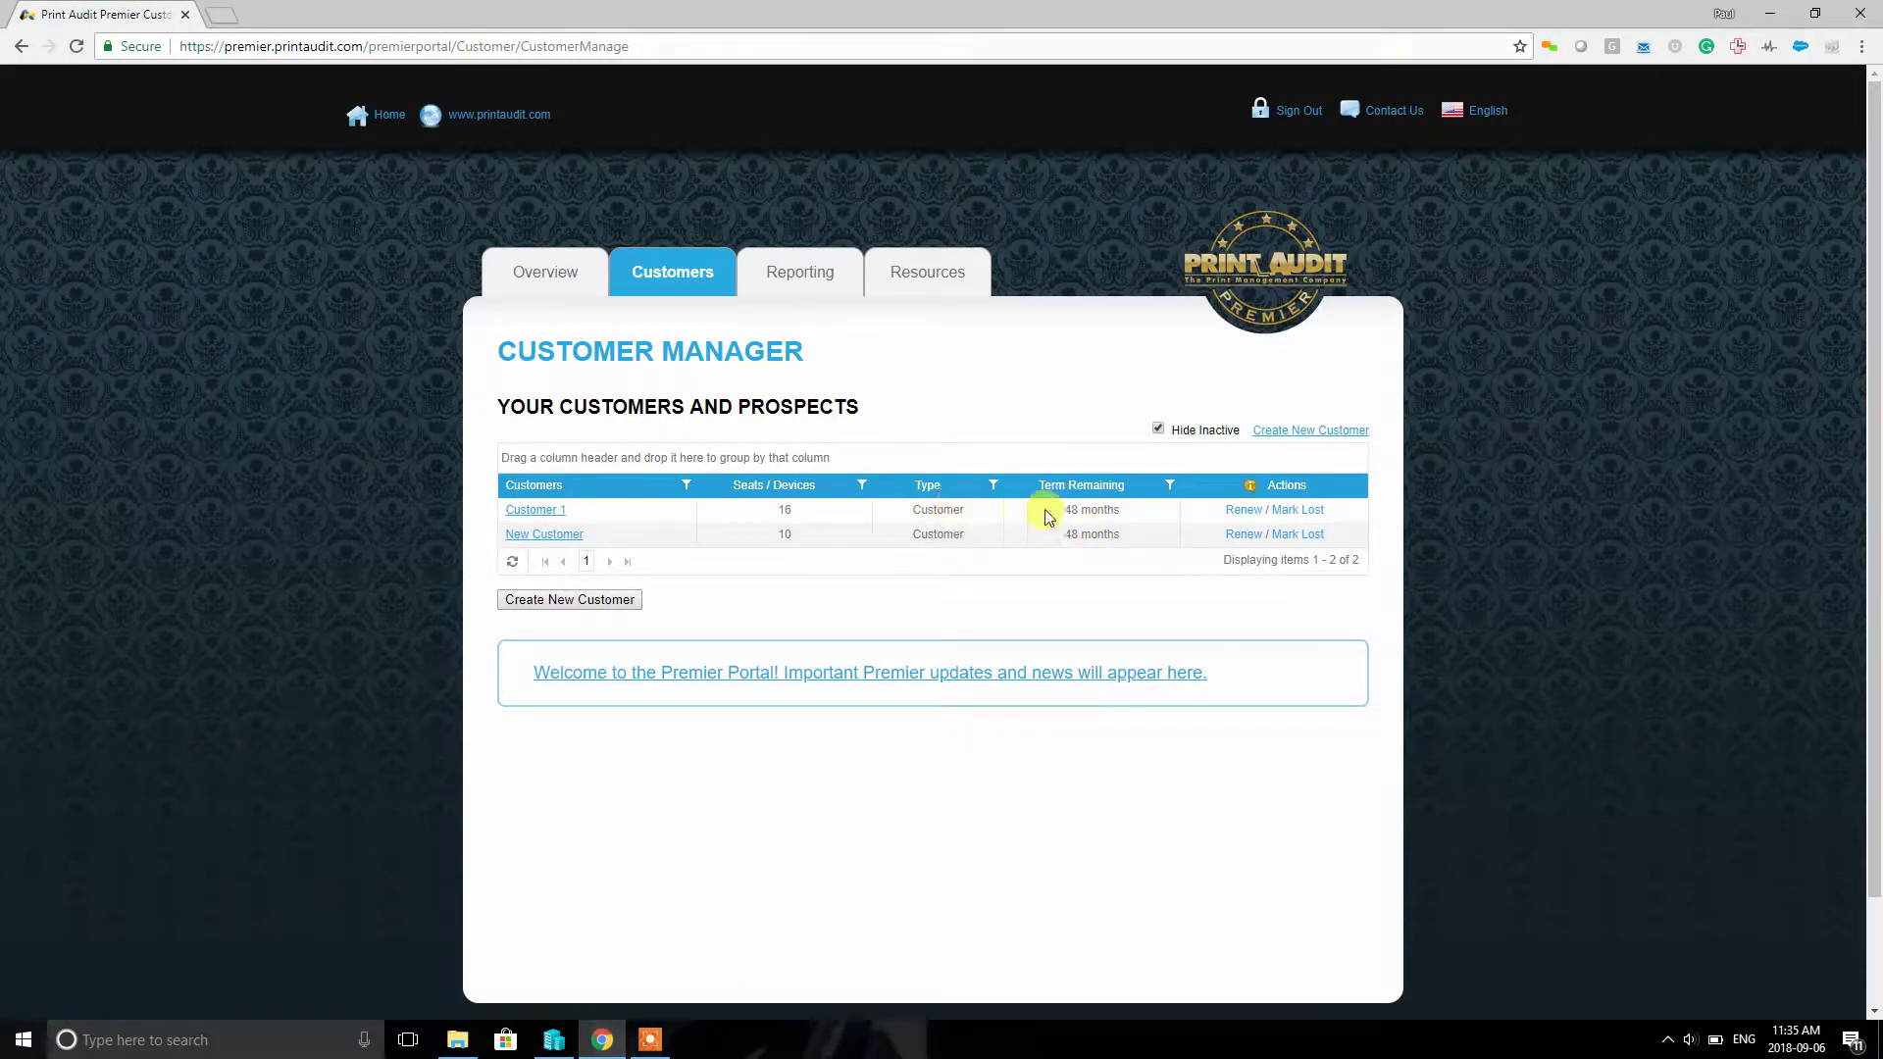
left_click(567, 610)
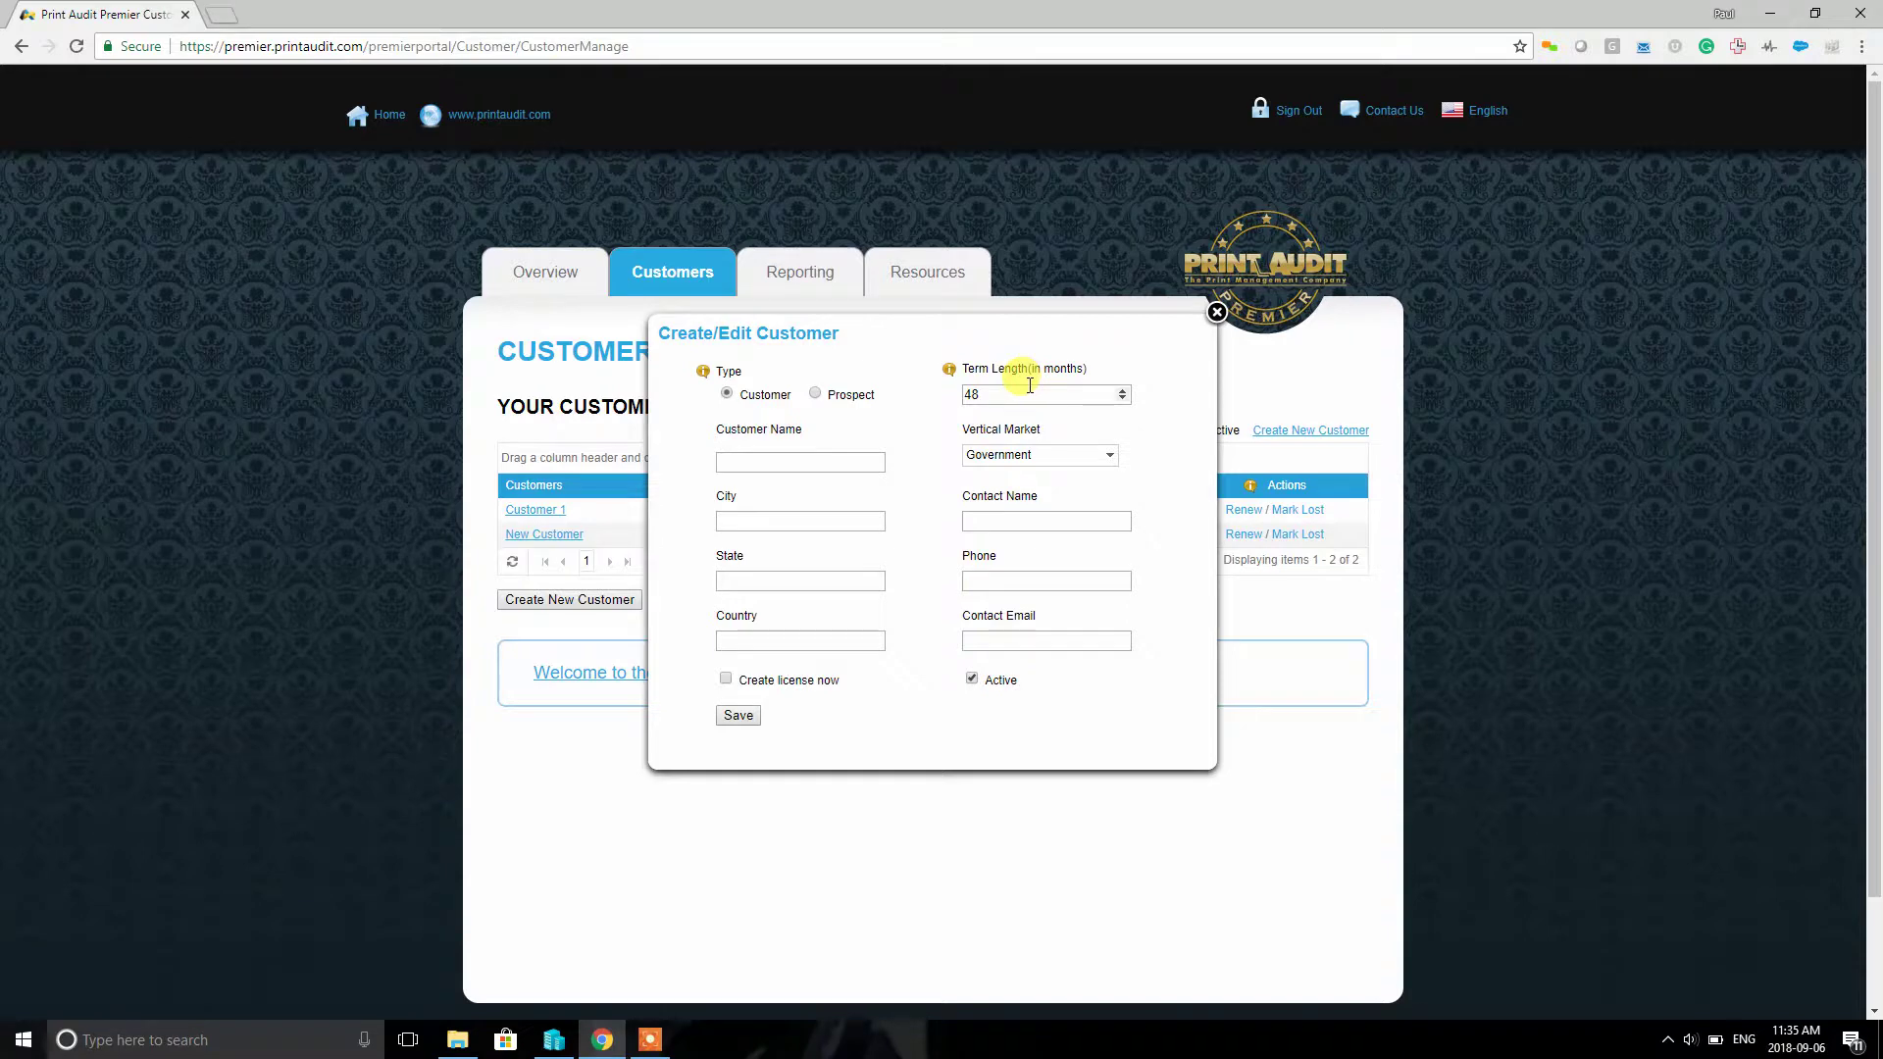
left_click(816, 396)
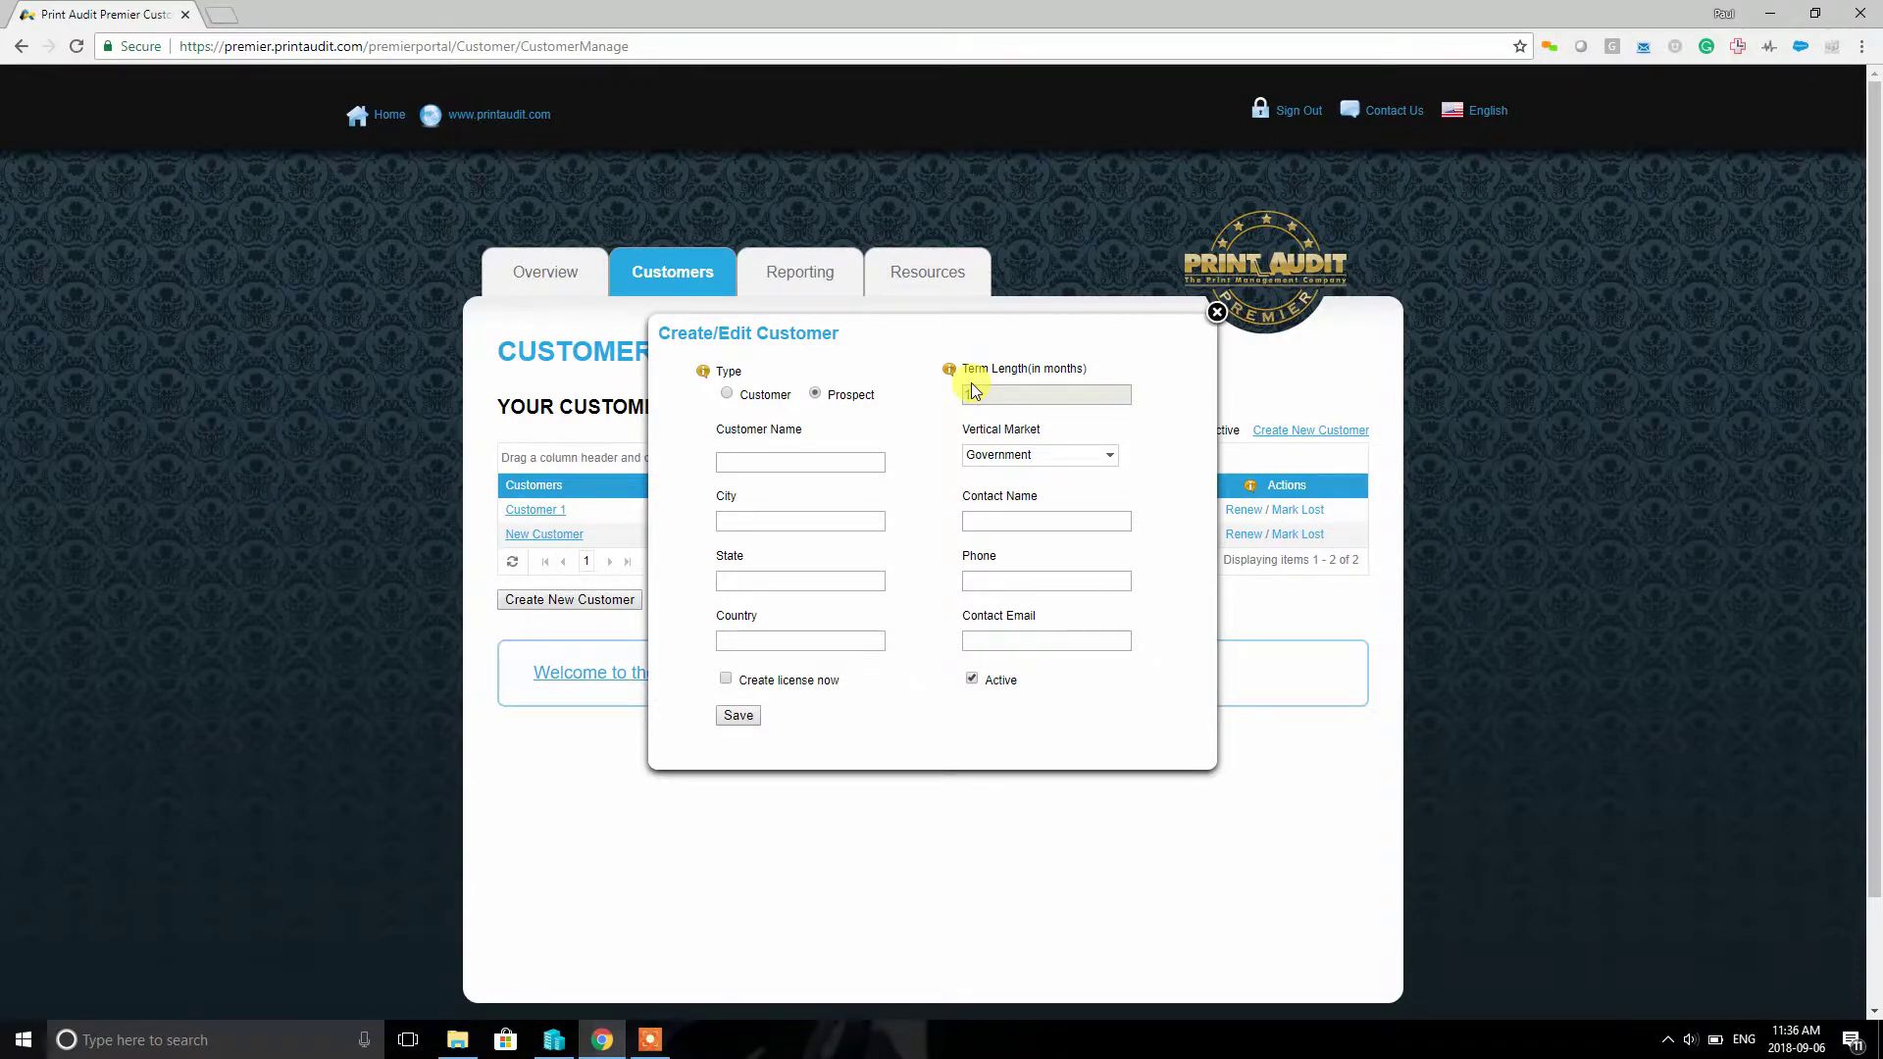
left_click(770, 464)
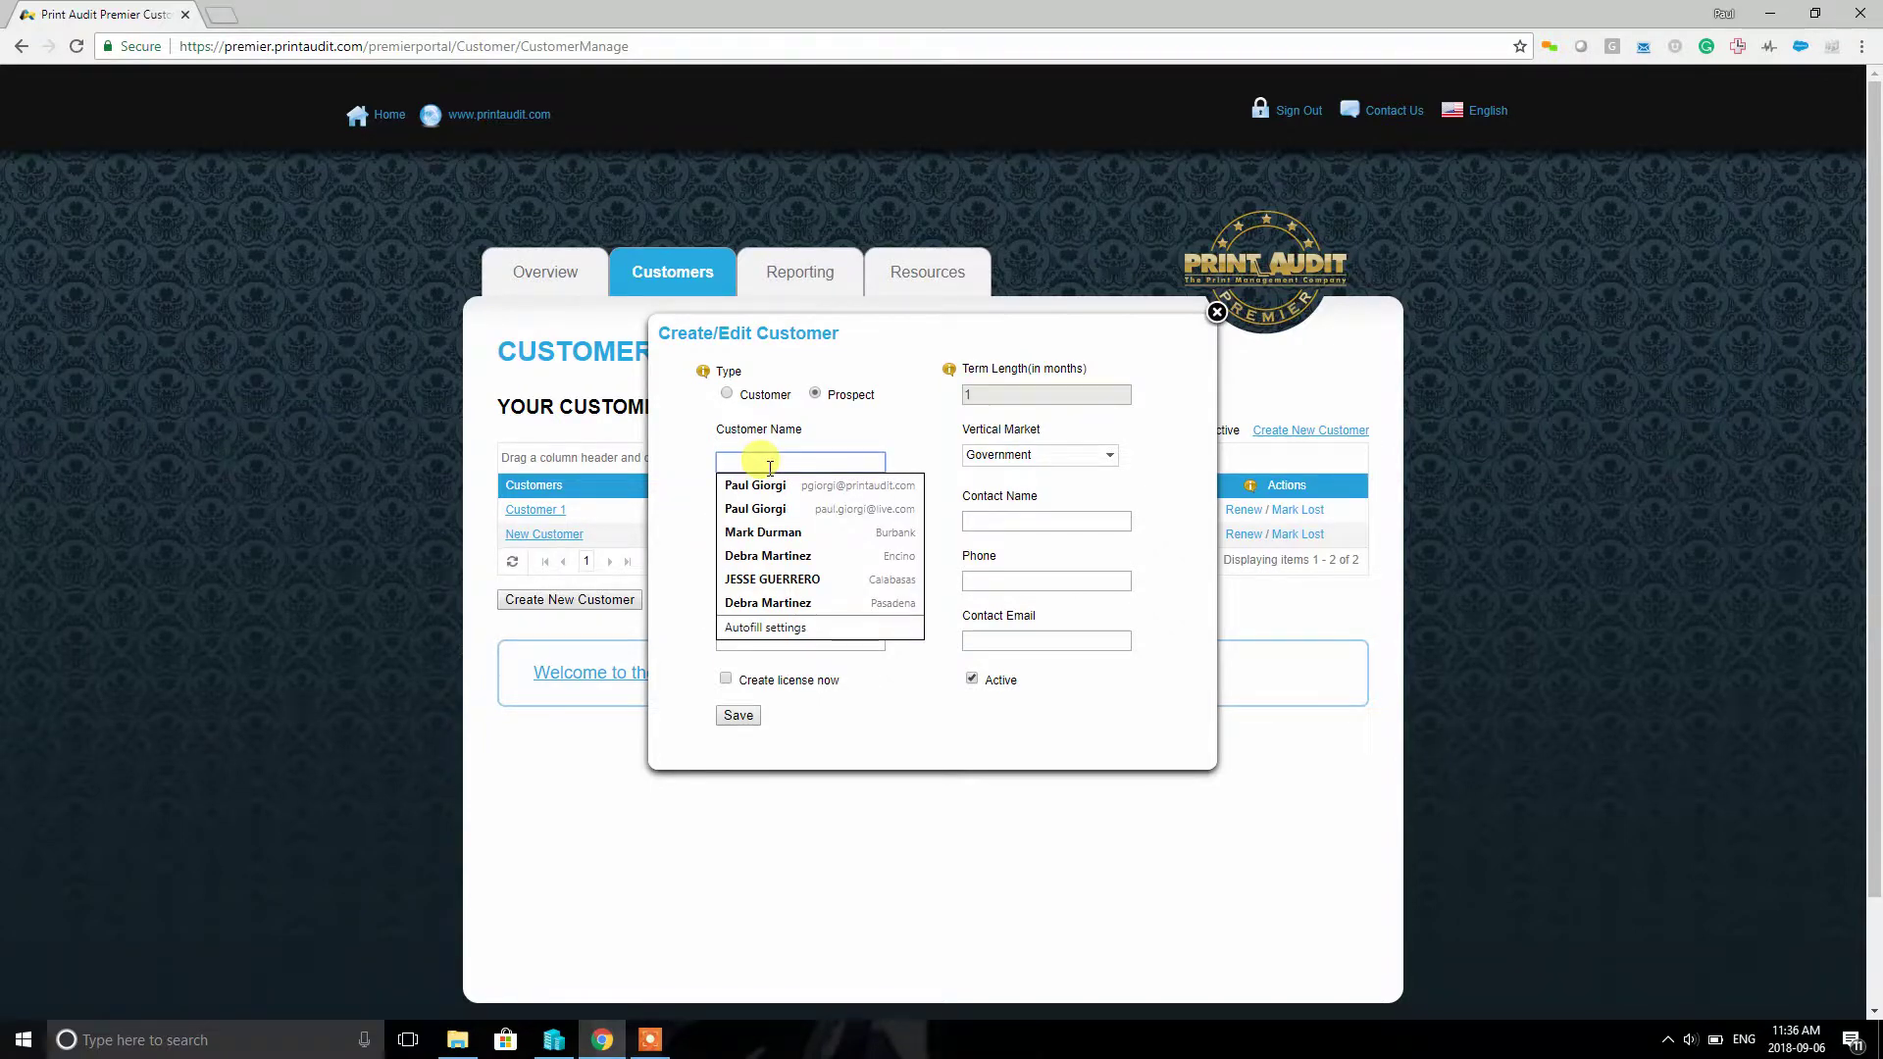
type("new Customer")
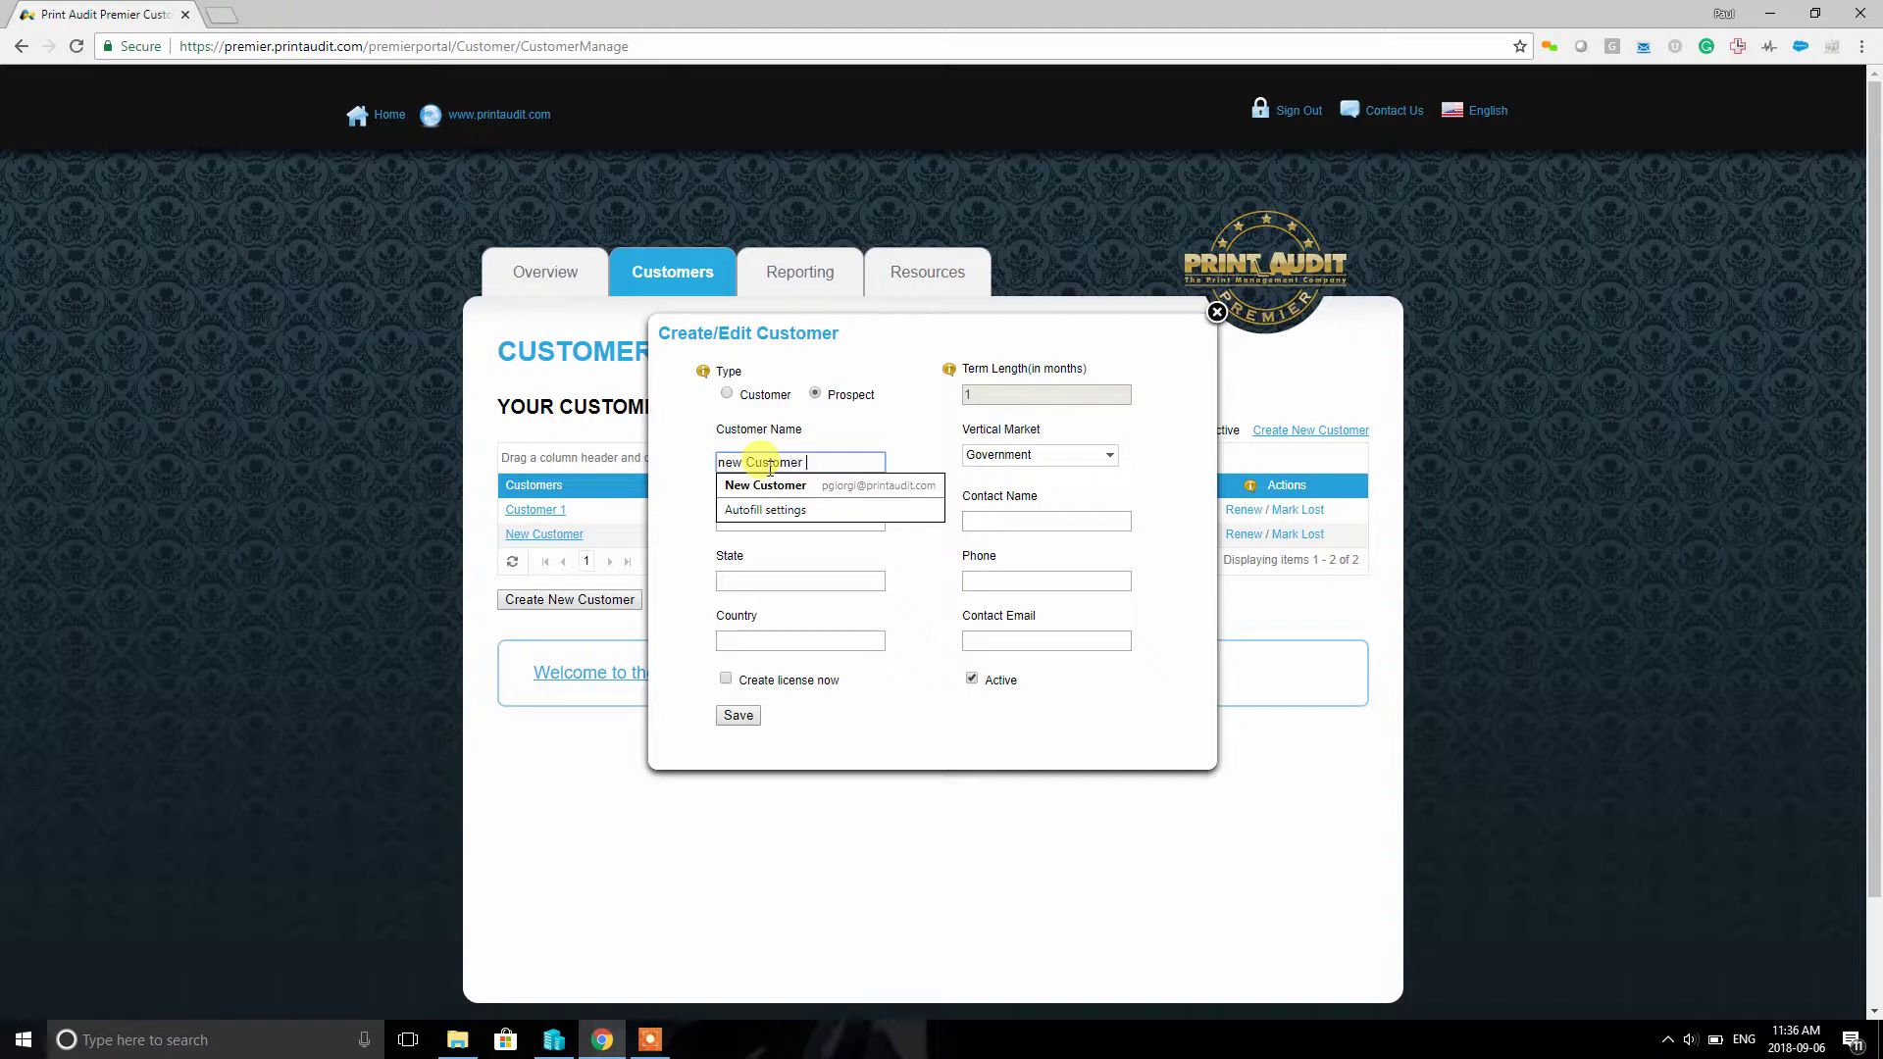
left_click(690, 475)
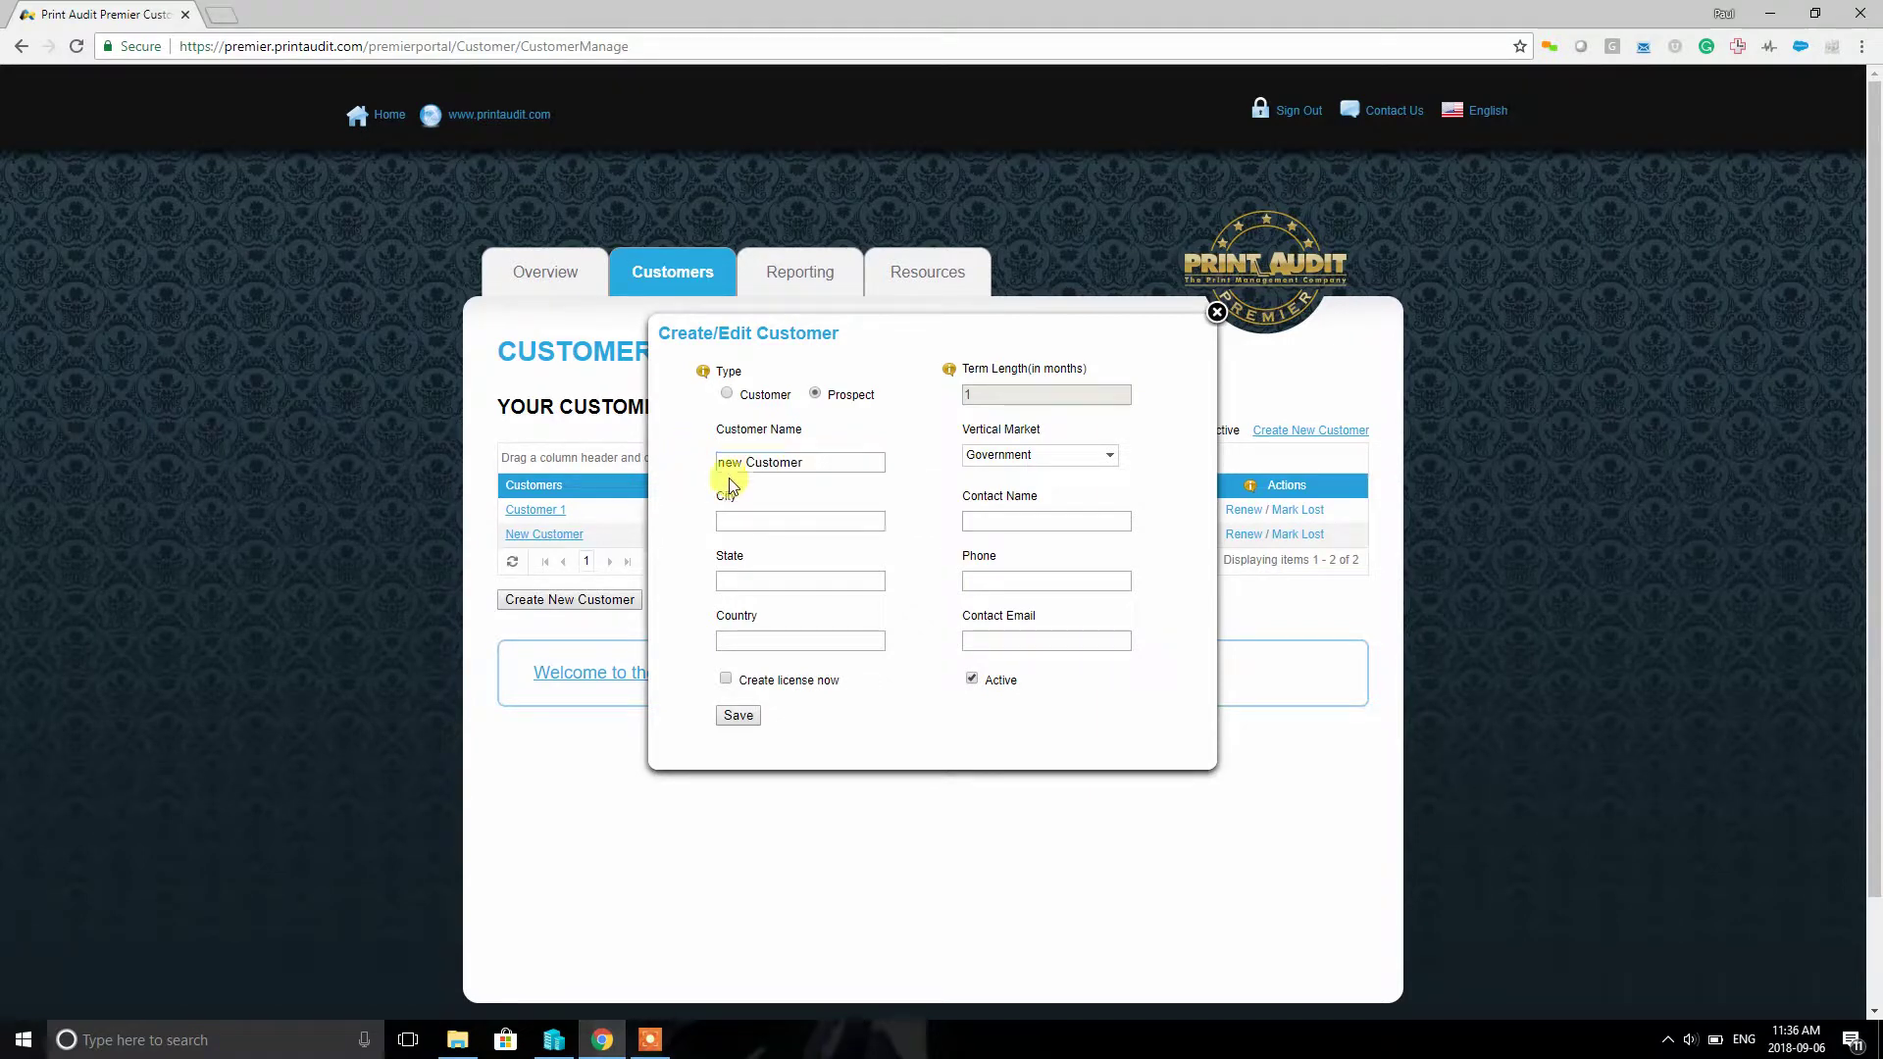
Step: Fill in the prospect's city, state and country and the contact's name, phone and e-mail from saved entries
left_click(760, 520)
left_click(743, 544)
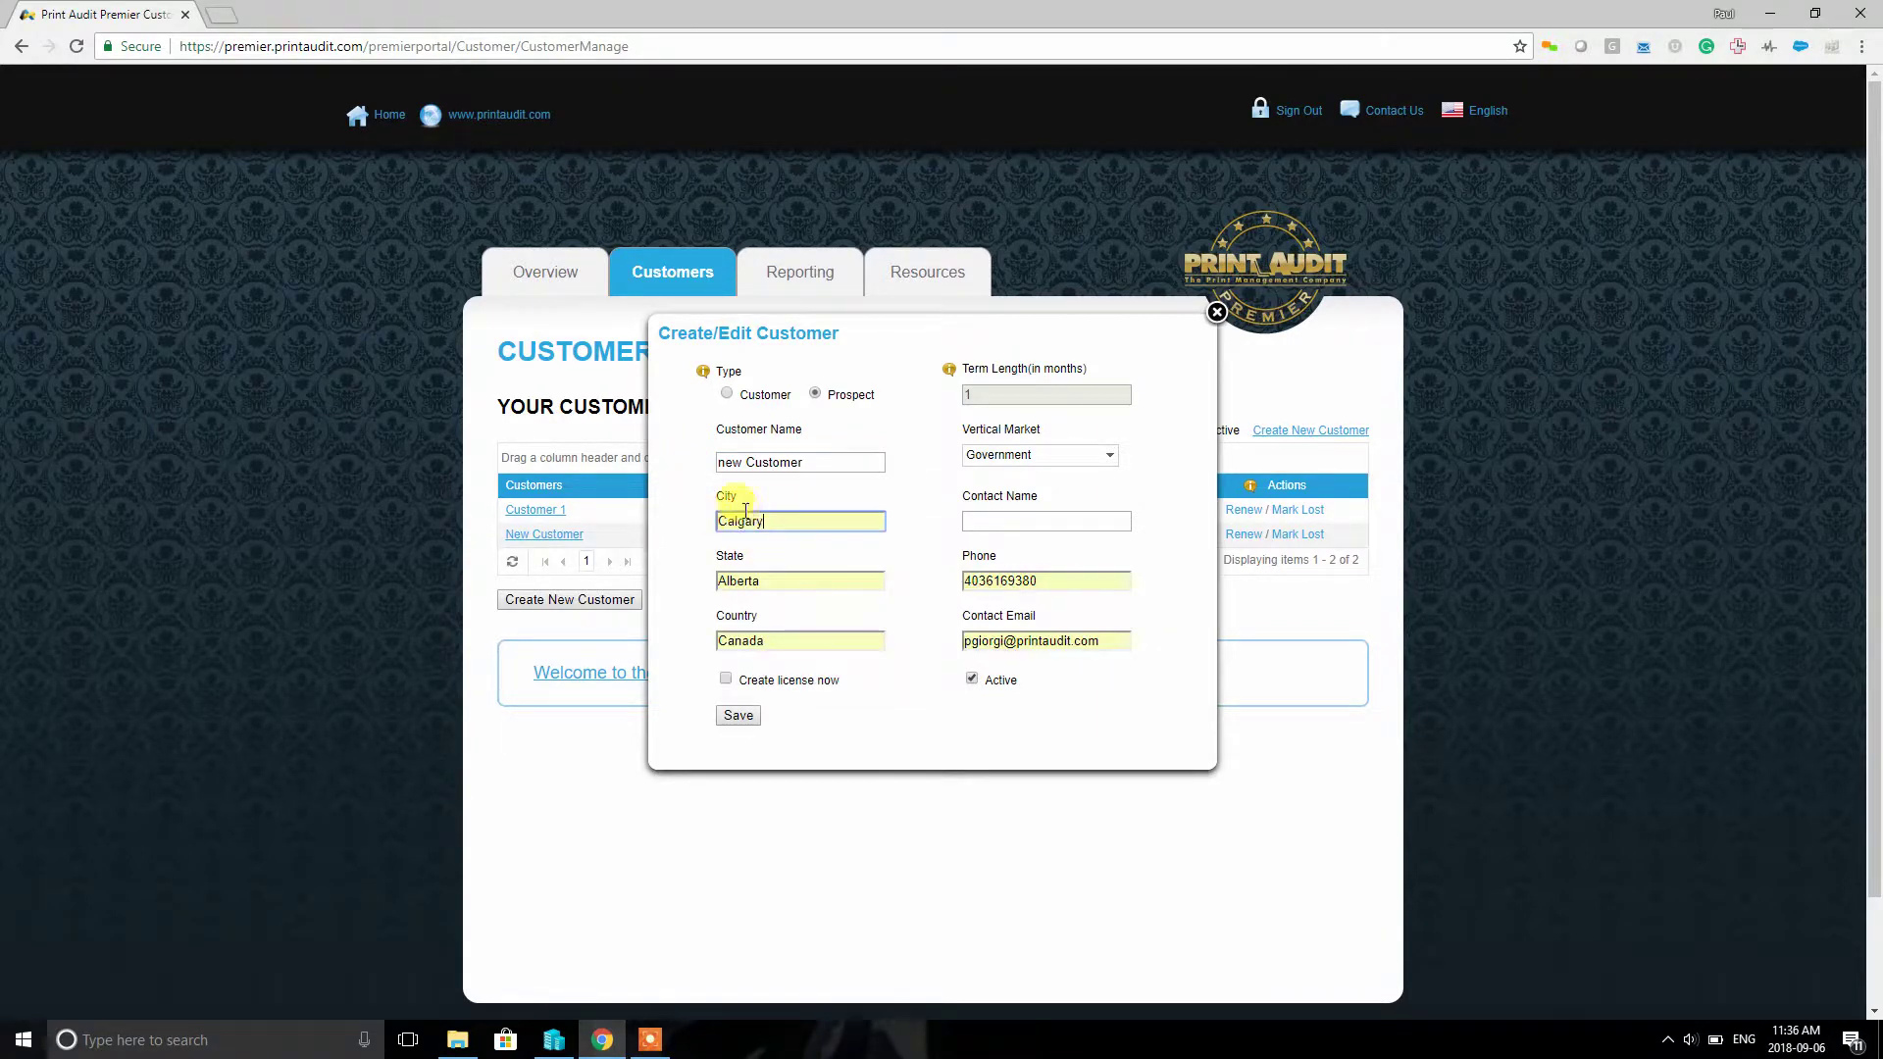
left_click(1011, 521)
left_click(1016, 546)
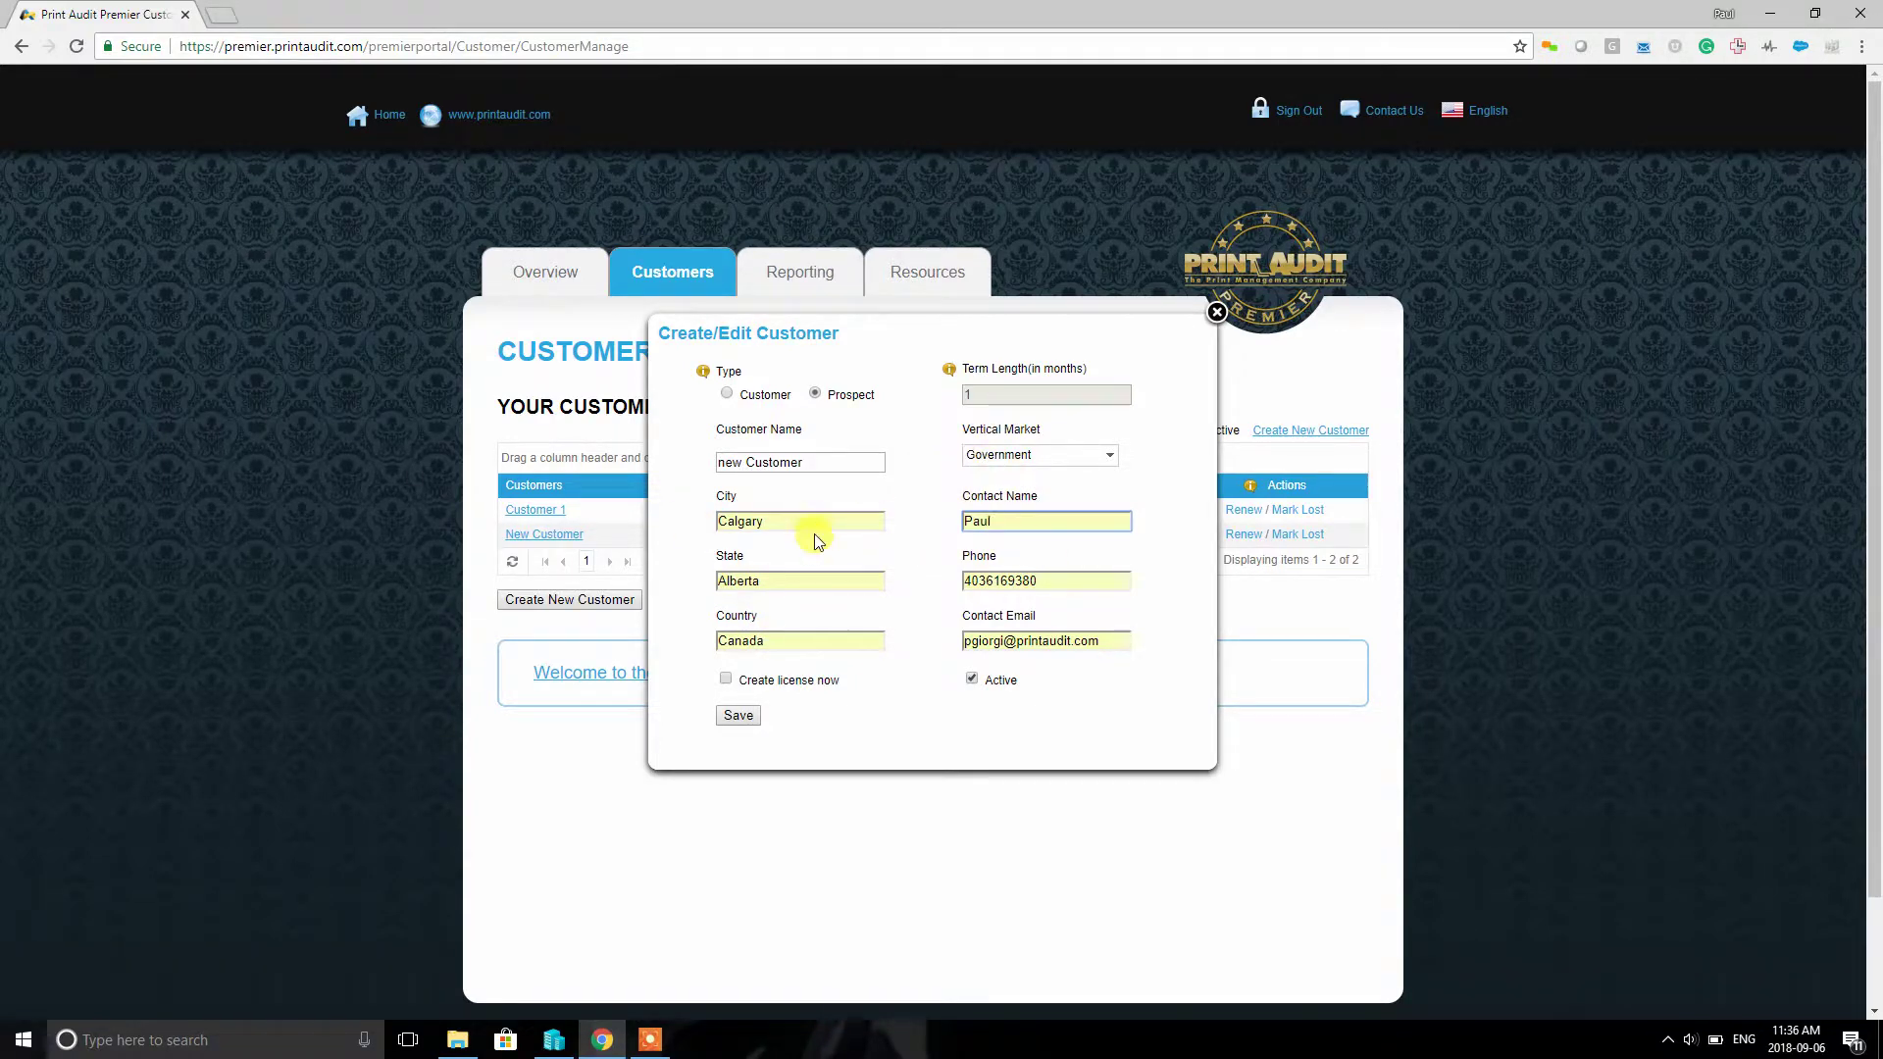
Step: Set the vertical market to Finance, choose to create a license now, and save the prospect
left_click(1052, 452)
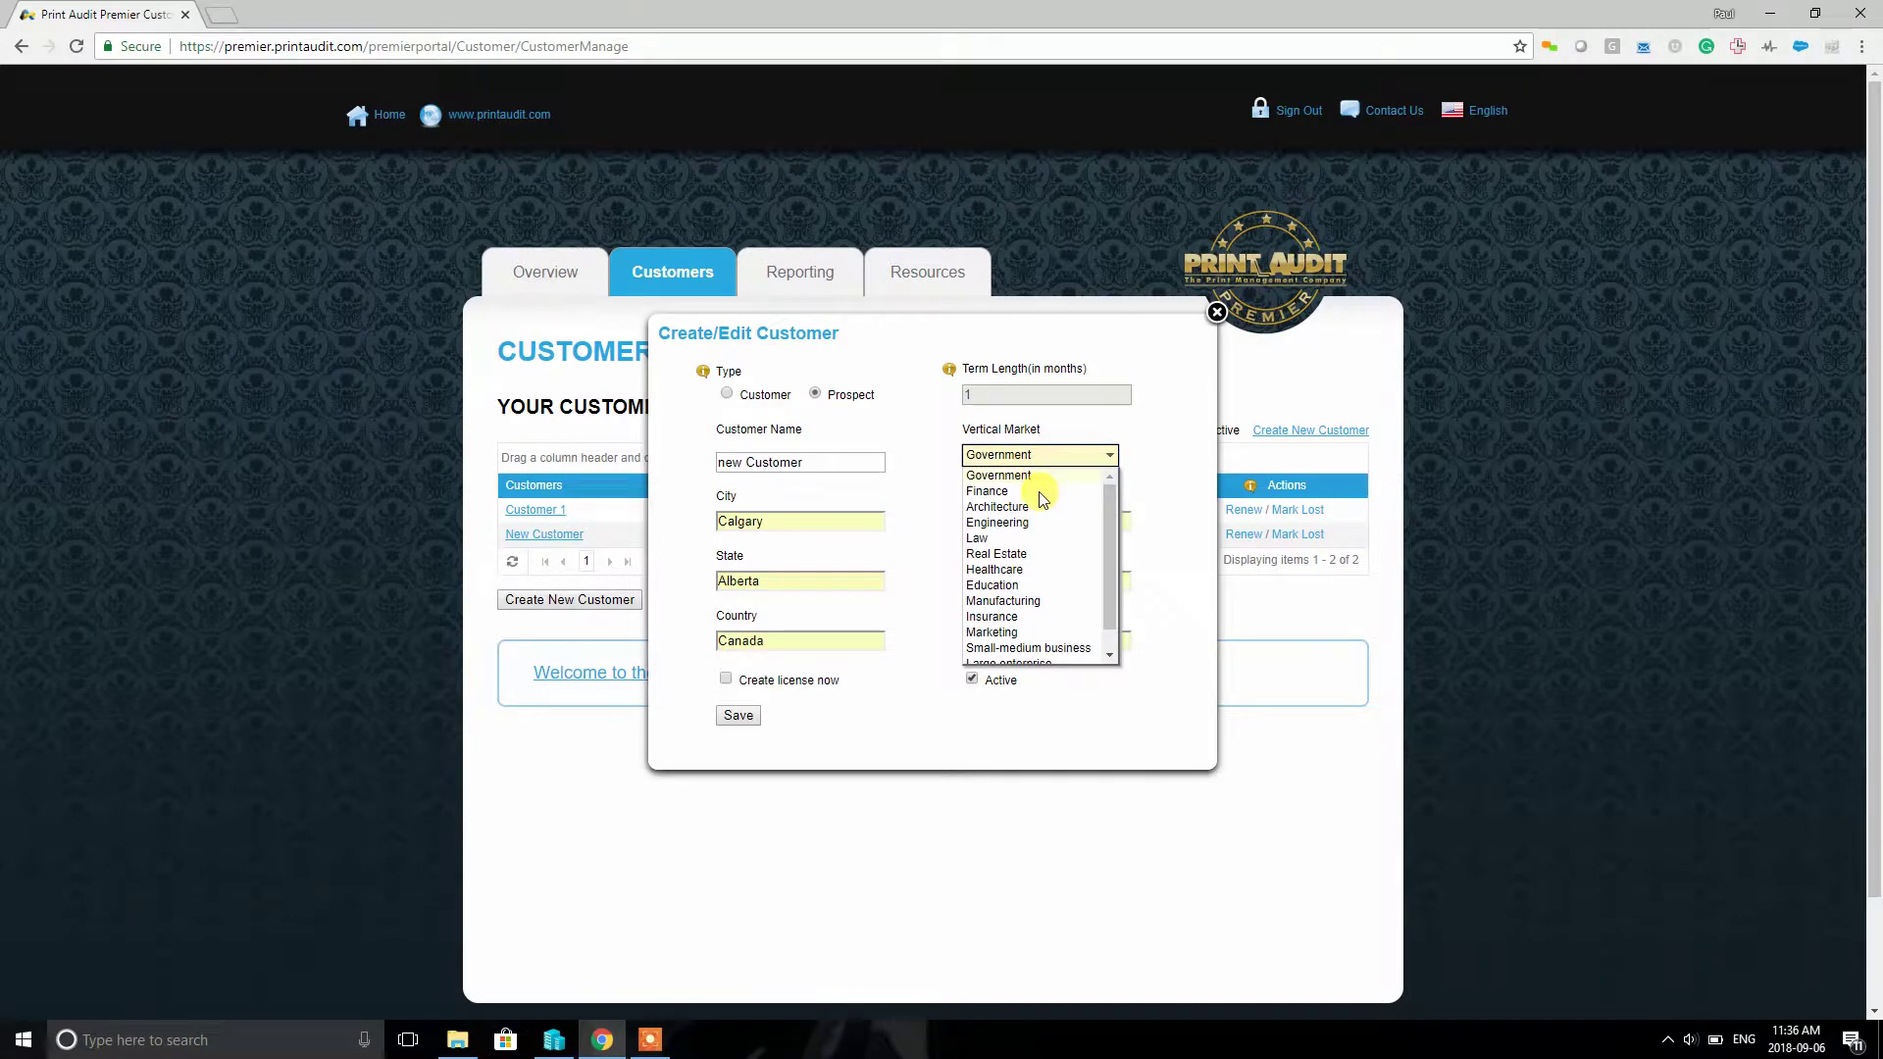
left_click(996, 487)
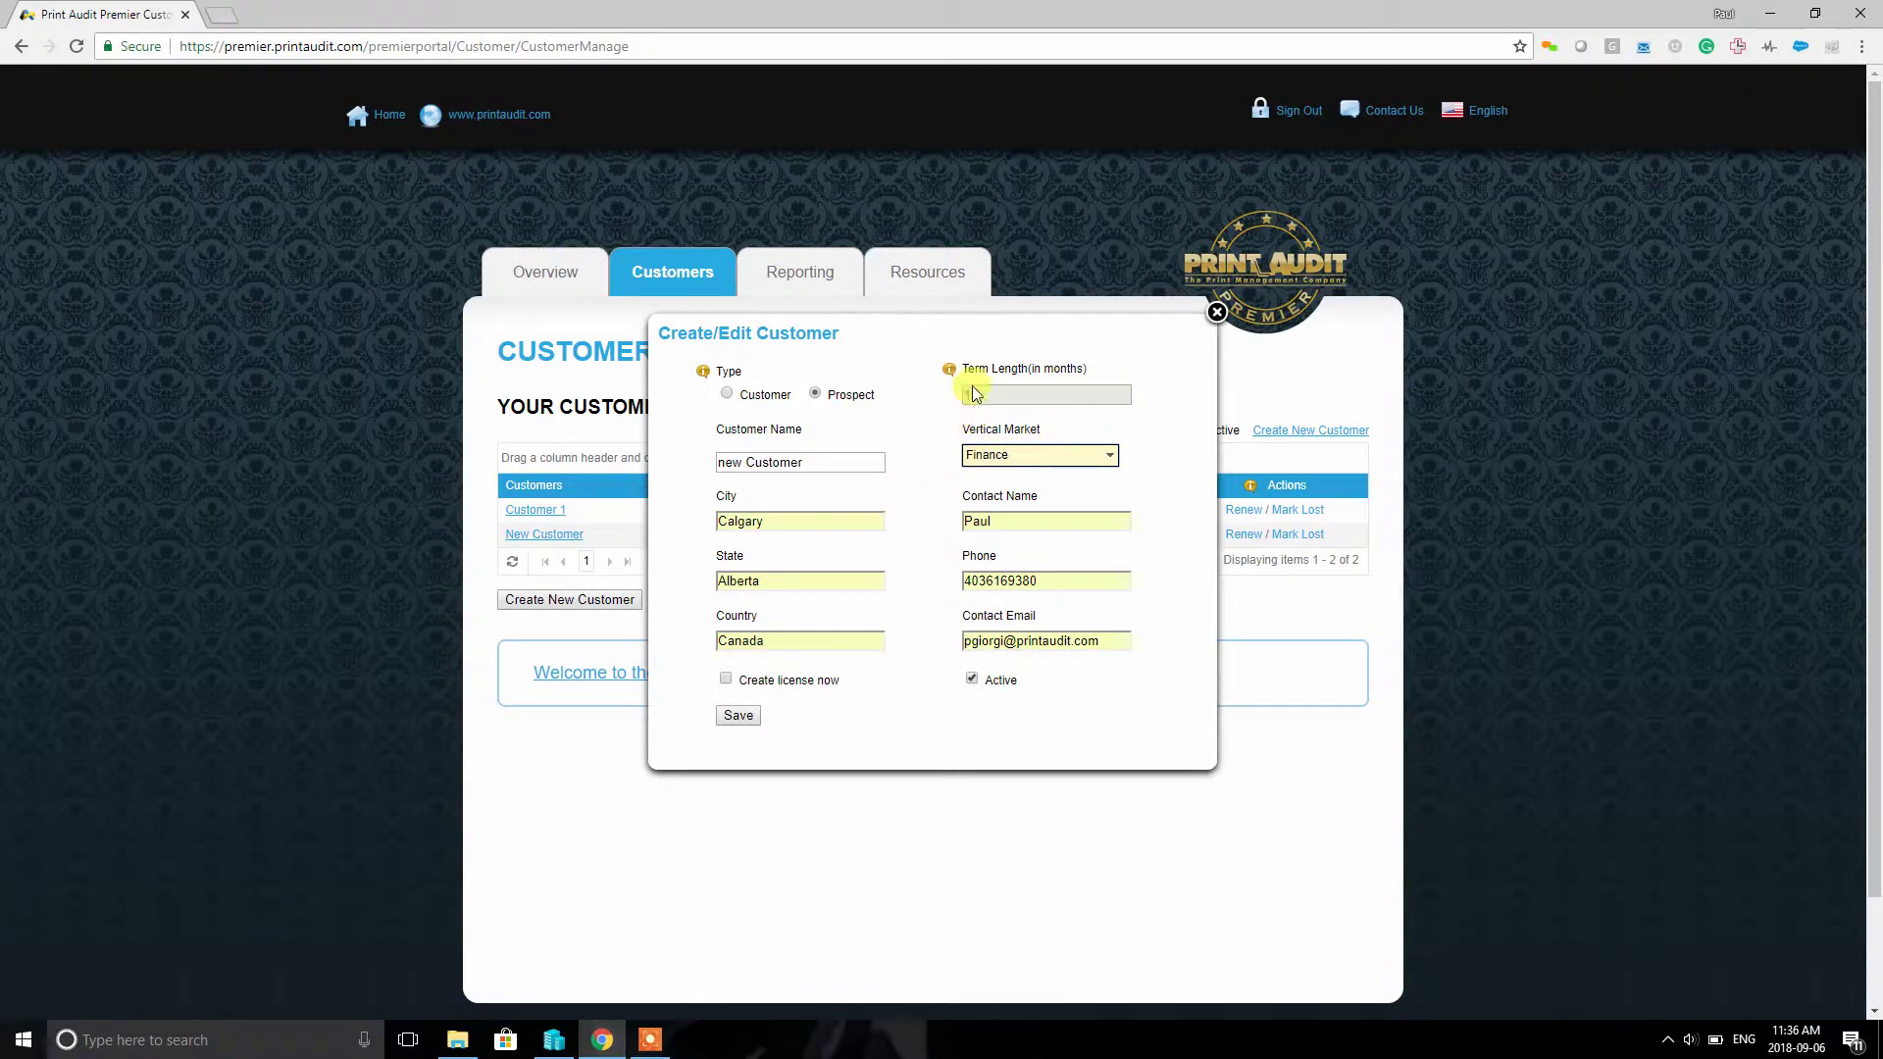
left_click(727, 679)
left_click(739, 716)
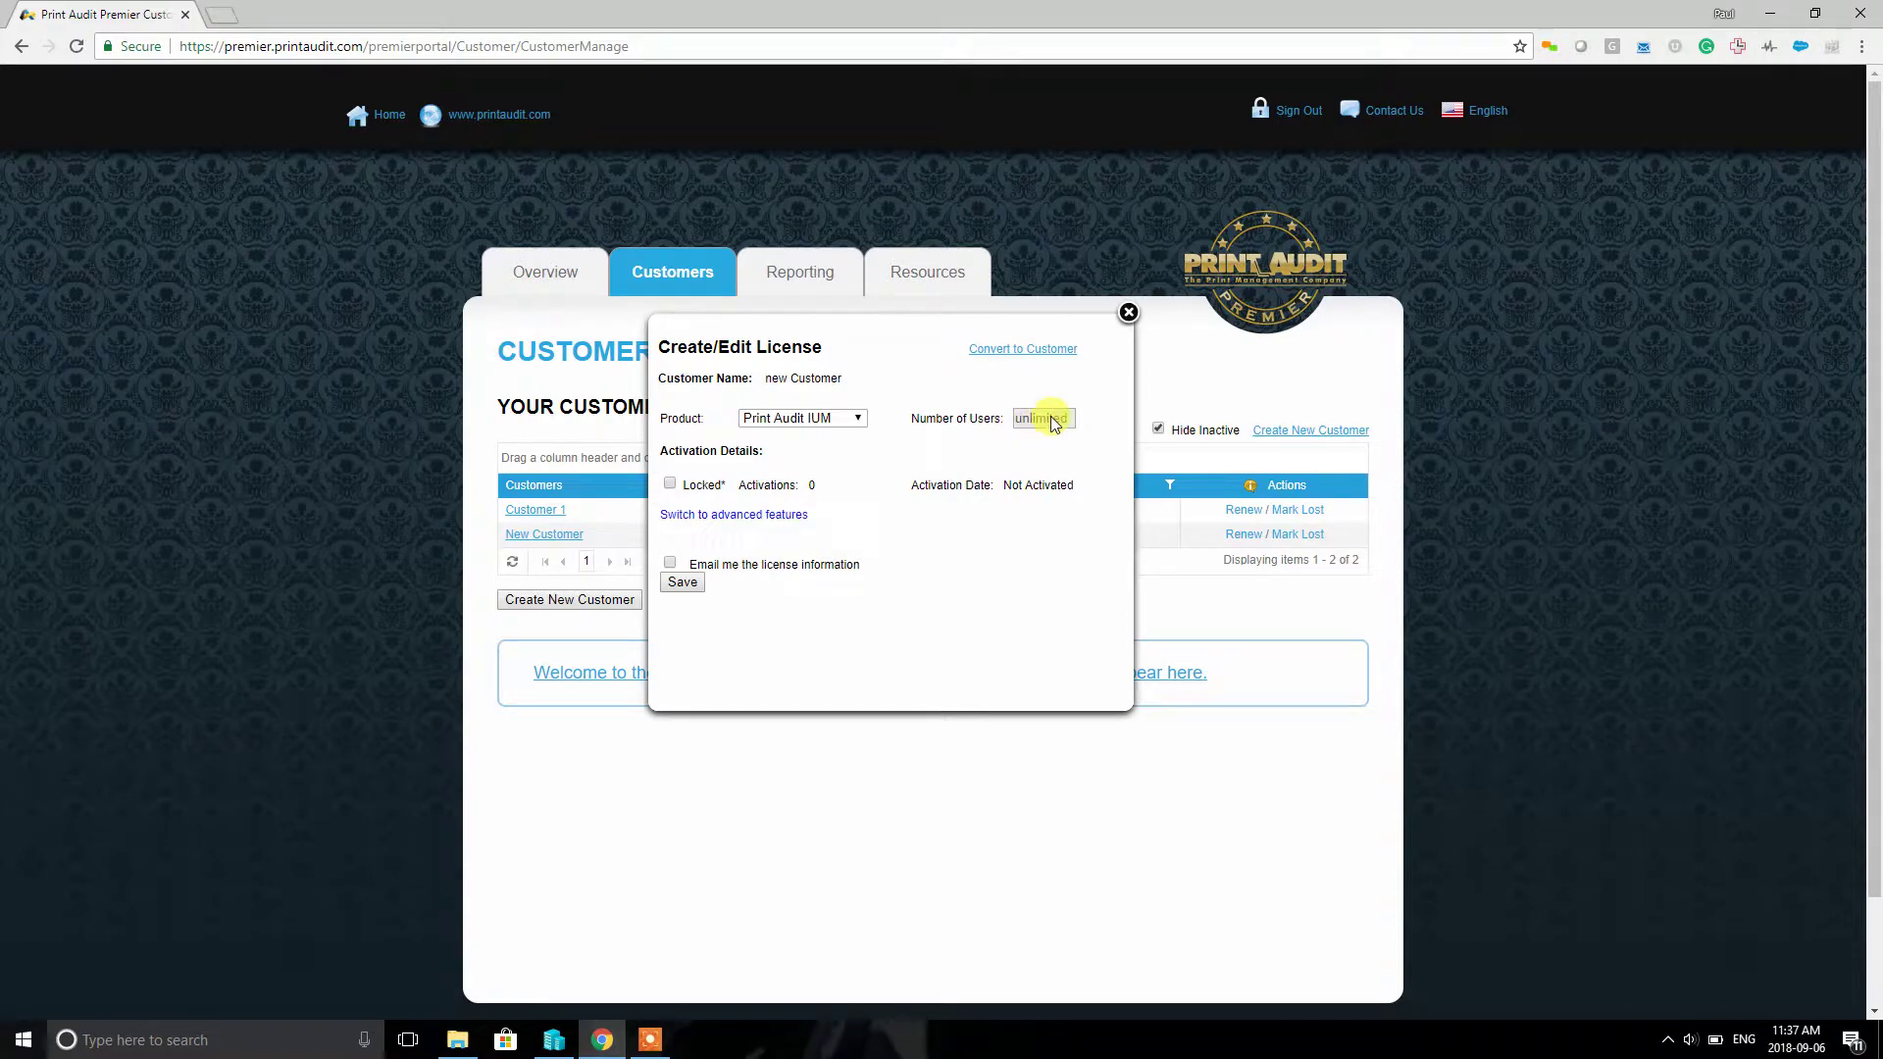
Step: Show the advanced license features and increase the number of Sharp Embedded licenses
left_click(789, 520)
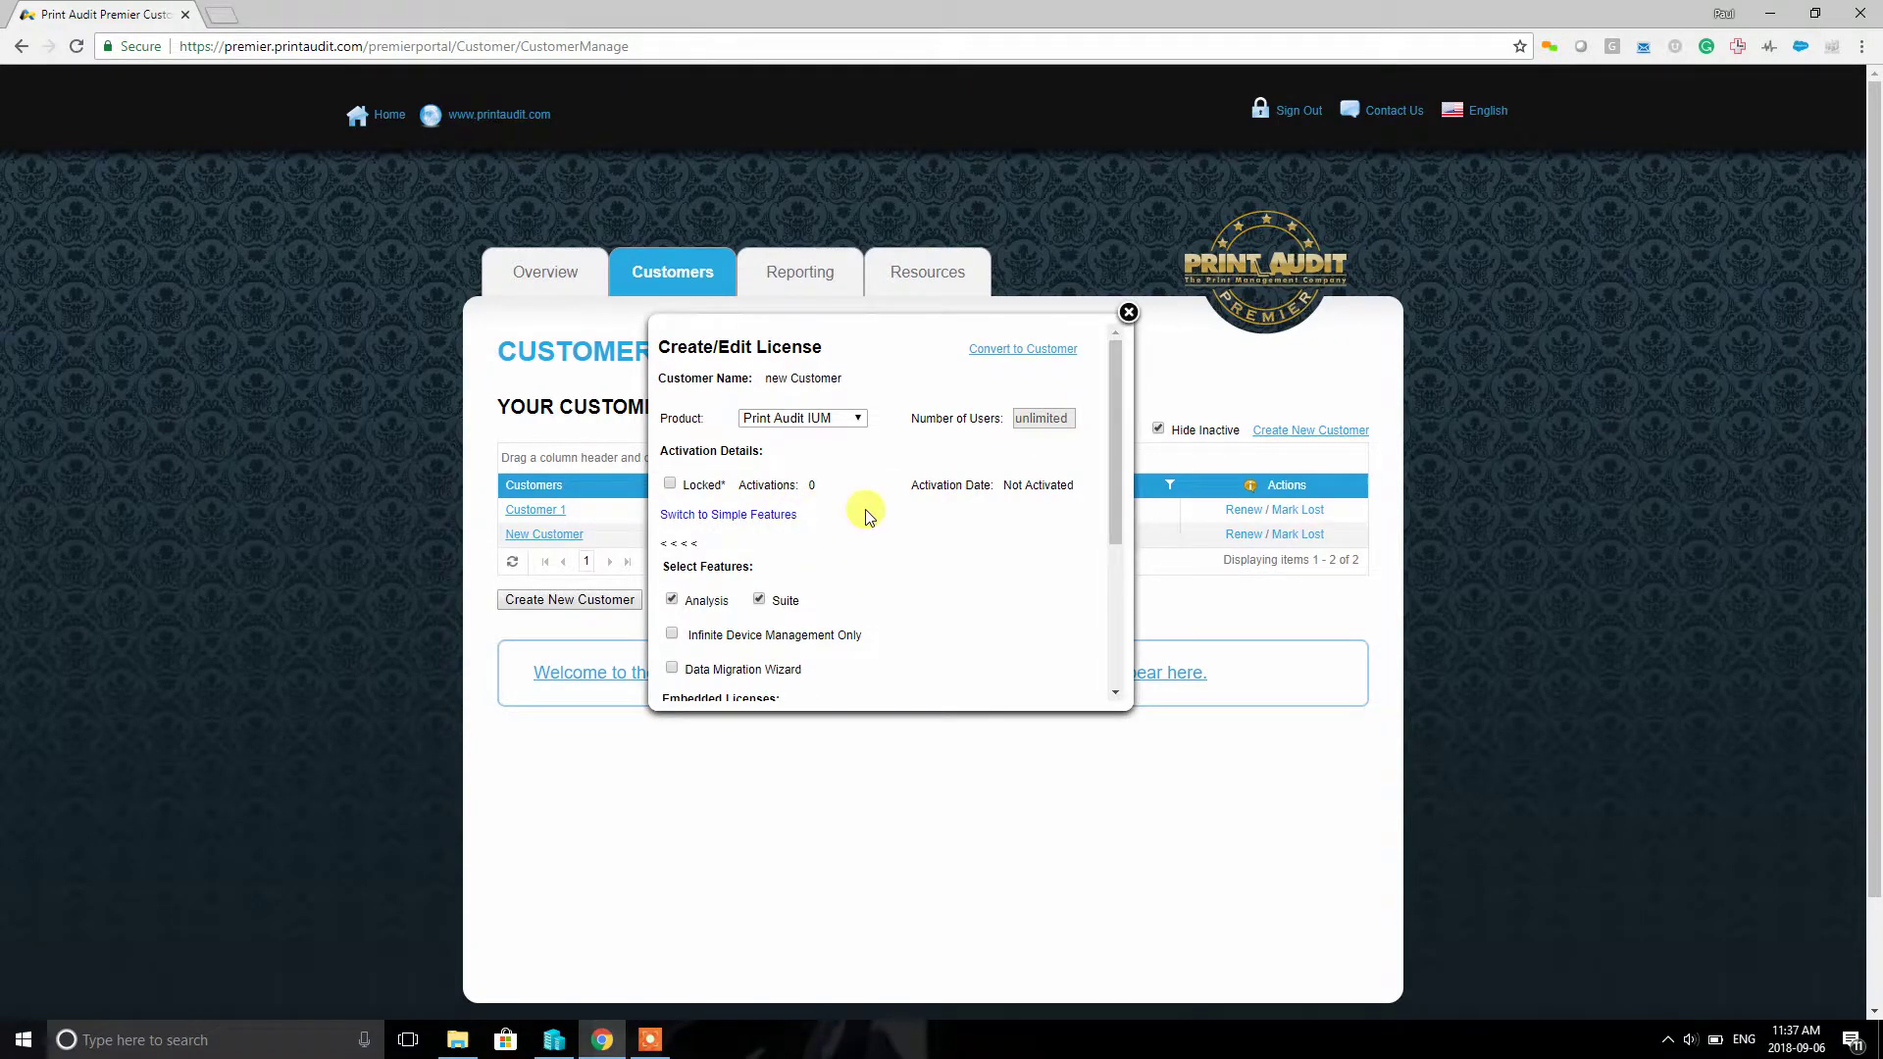
scroll(869, 515, "down", 3)
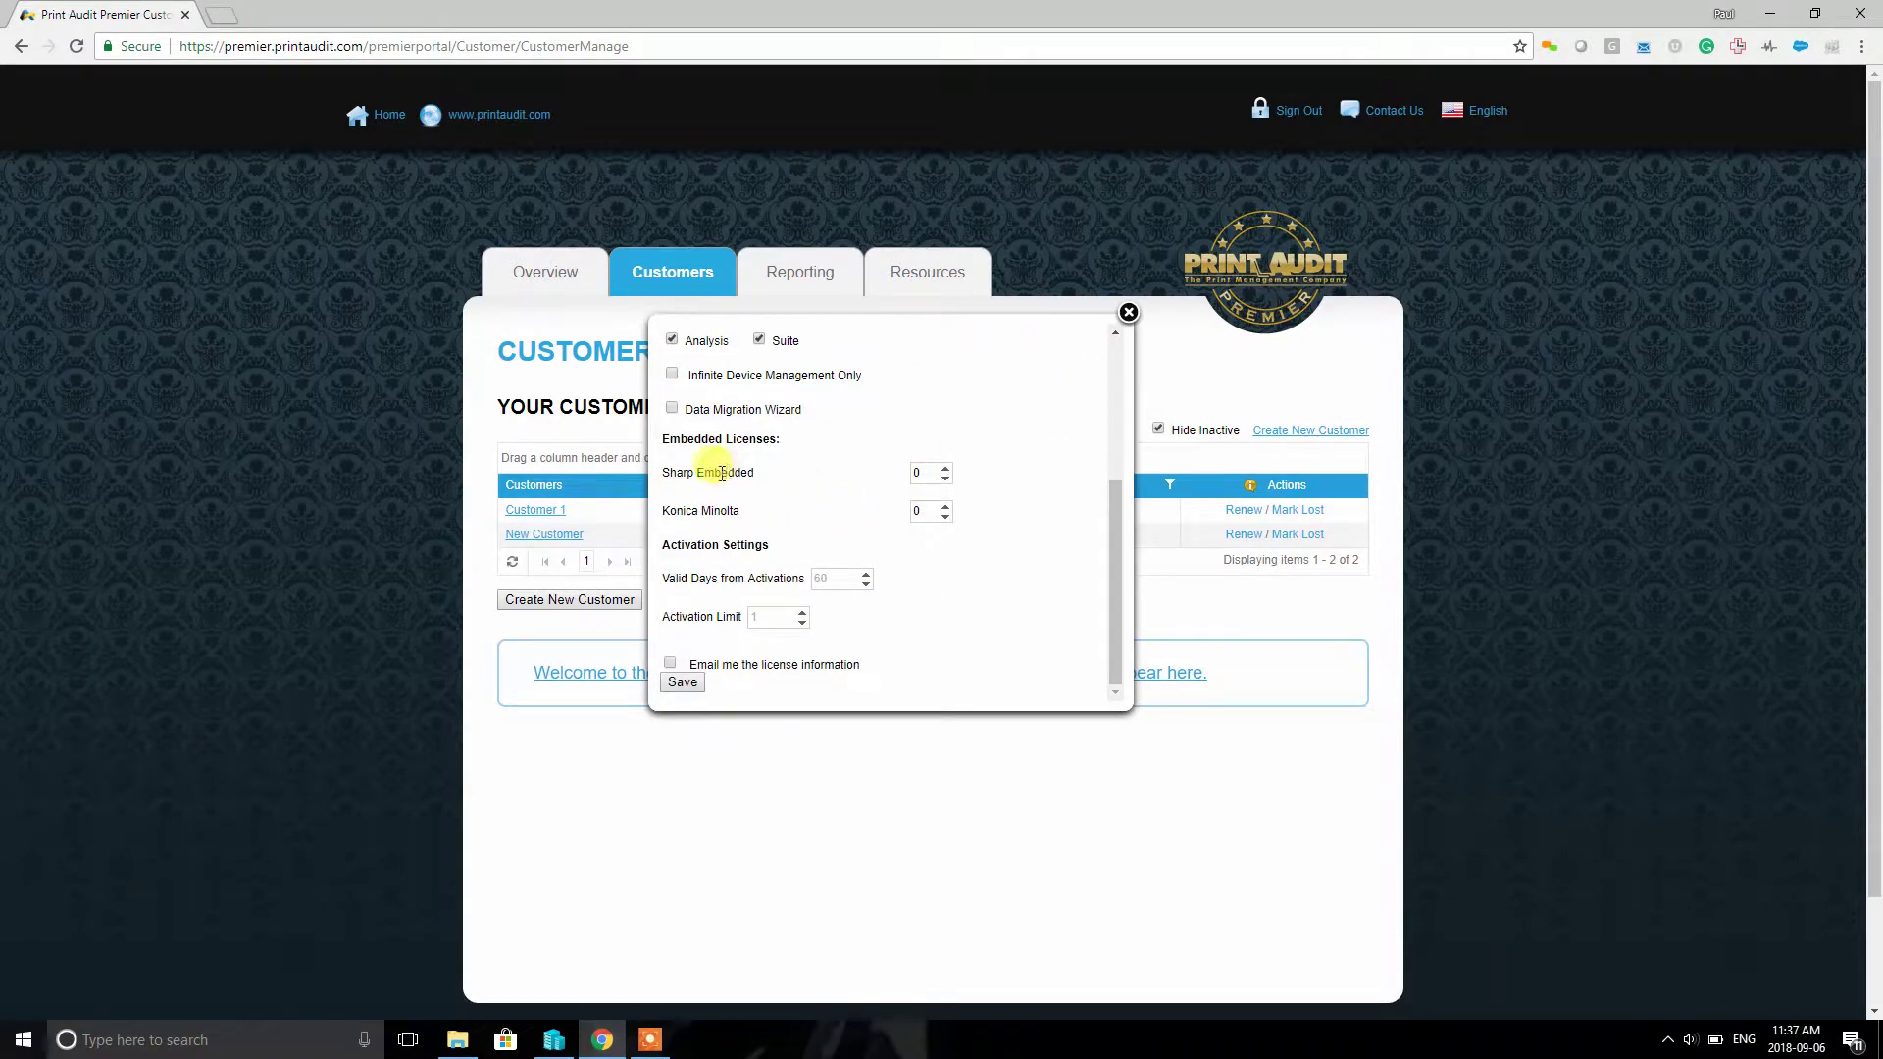
left_click_drag(716, 472, 785, 481)
left_click(946, 469)
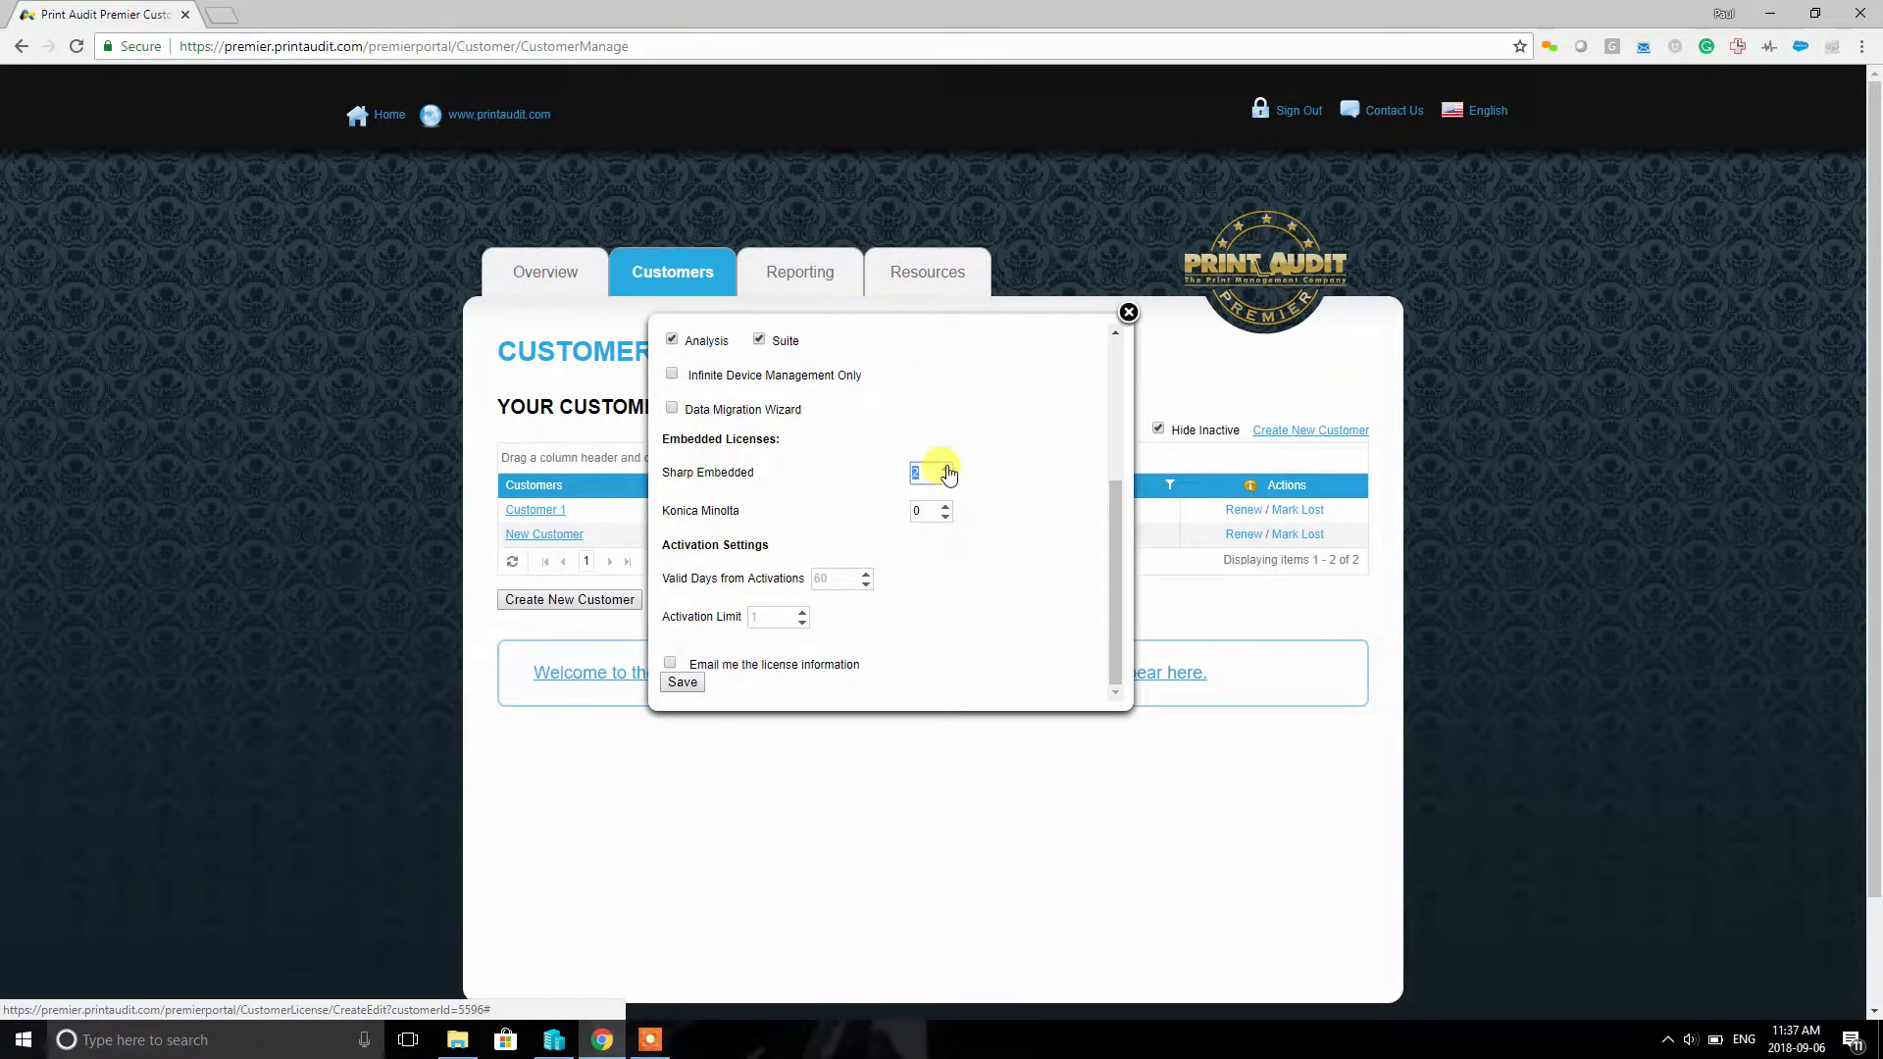
left_click(947, 469)
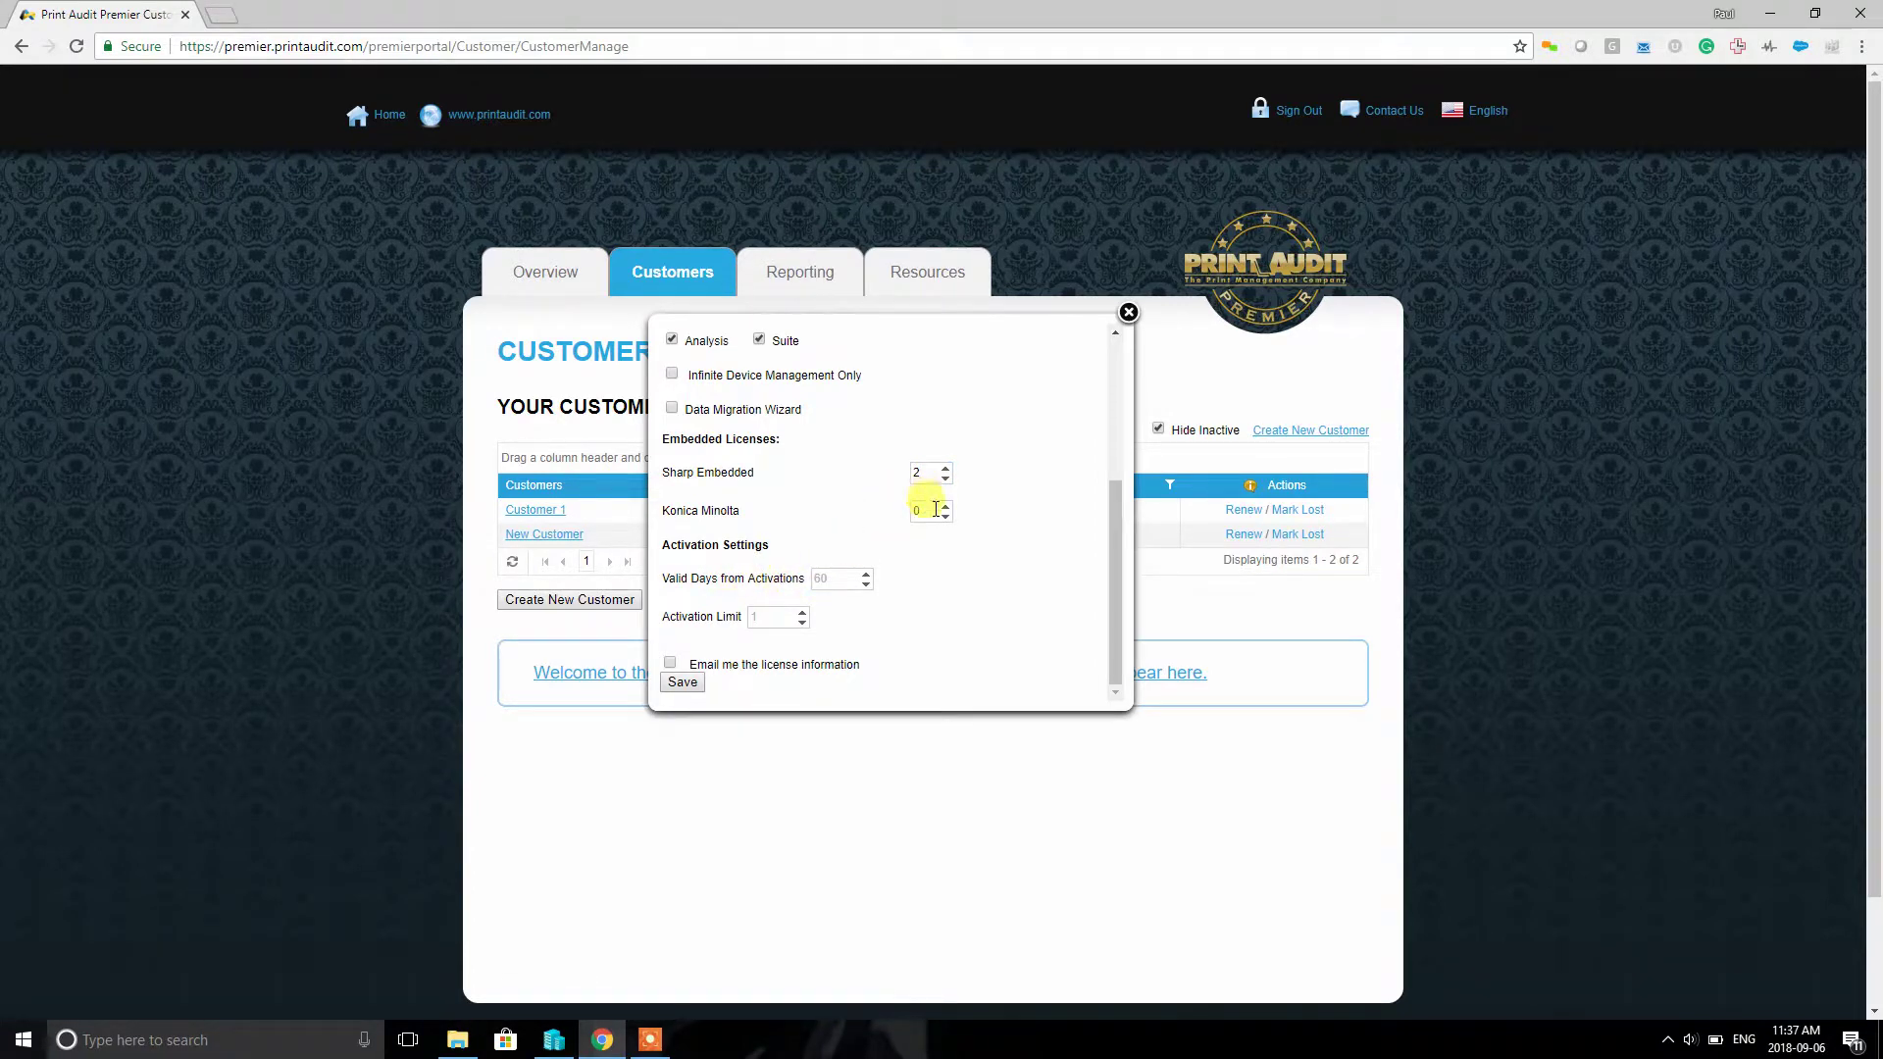
left_click(944, 470)
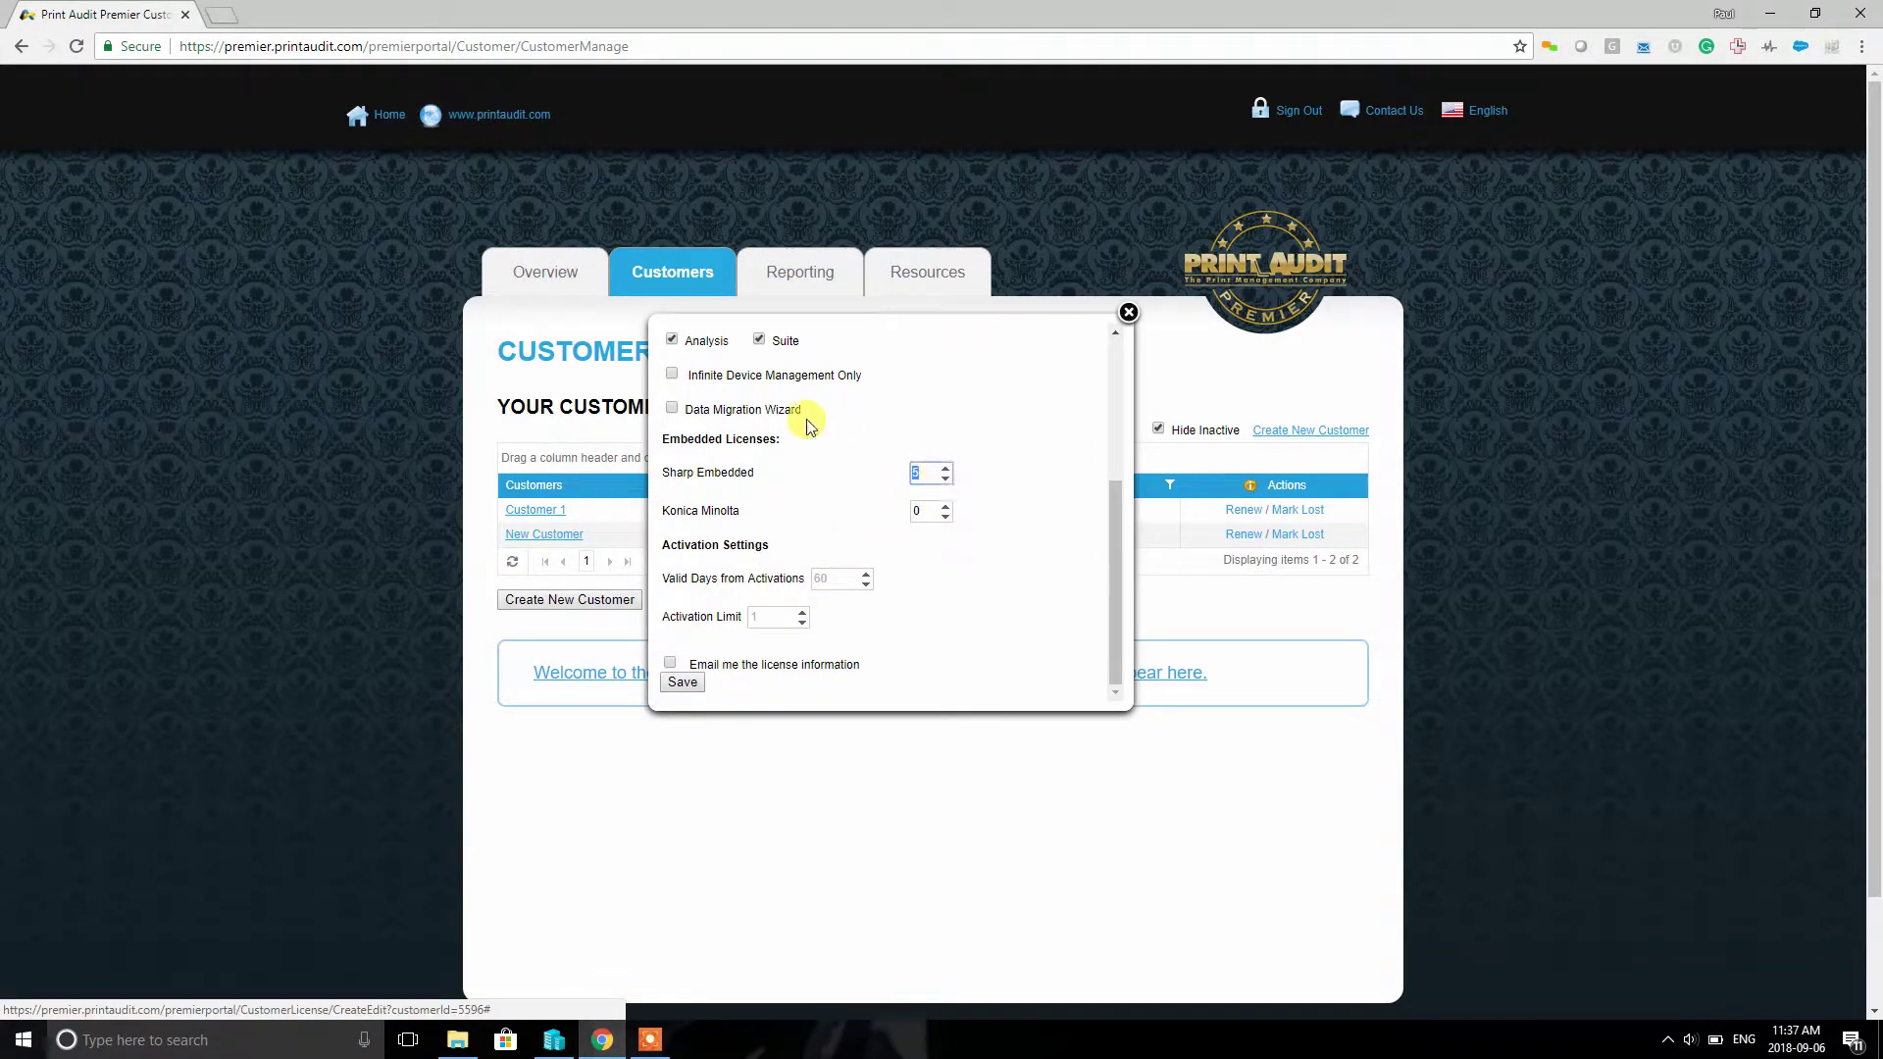
Step: Try the Infinite Device Management Only and Data Migration Wizard features, and return the selection to Analysis and Suite
scroll(796, 442, "up", 3)
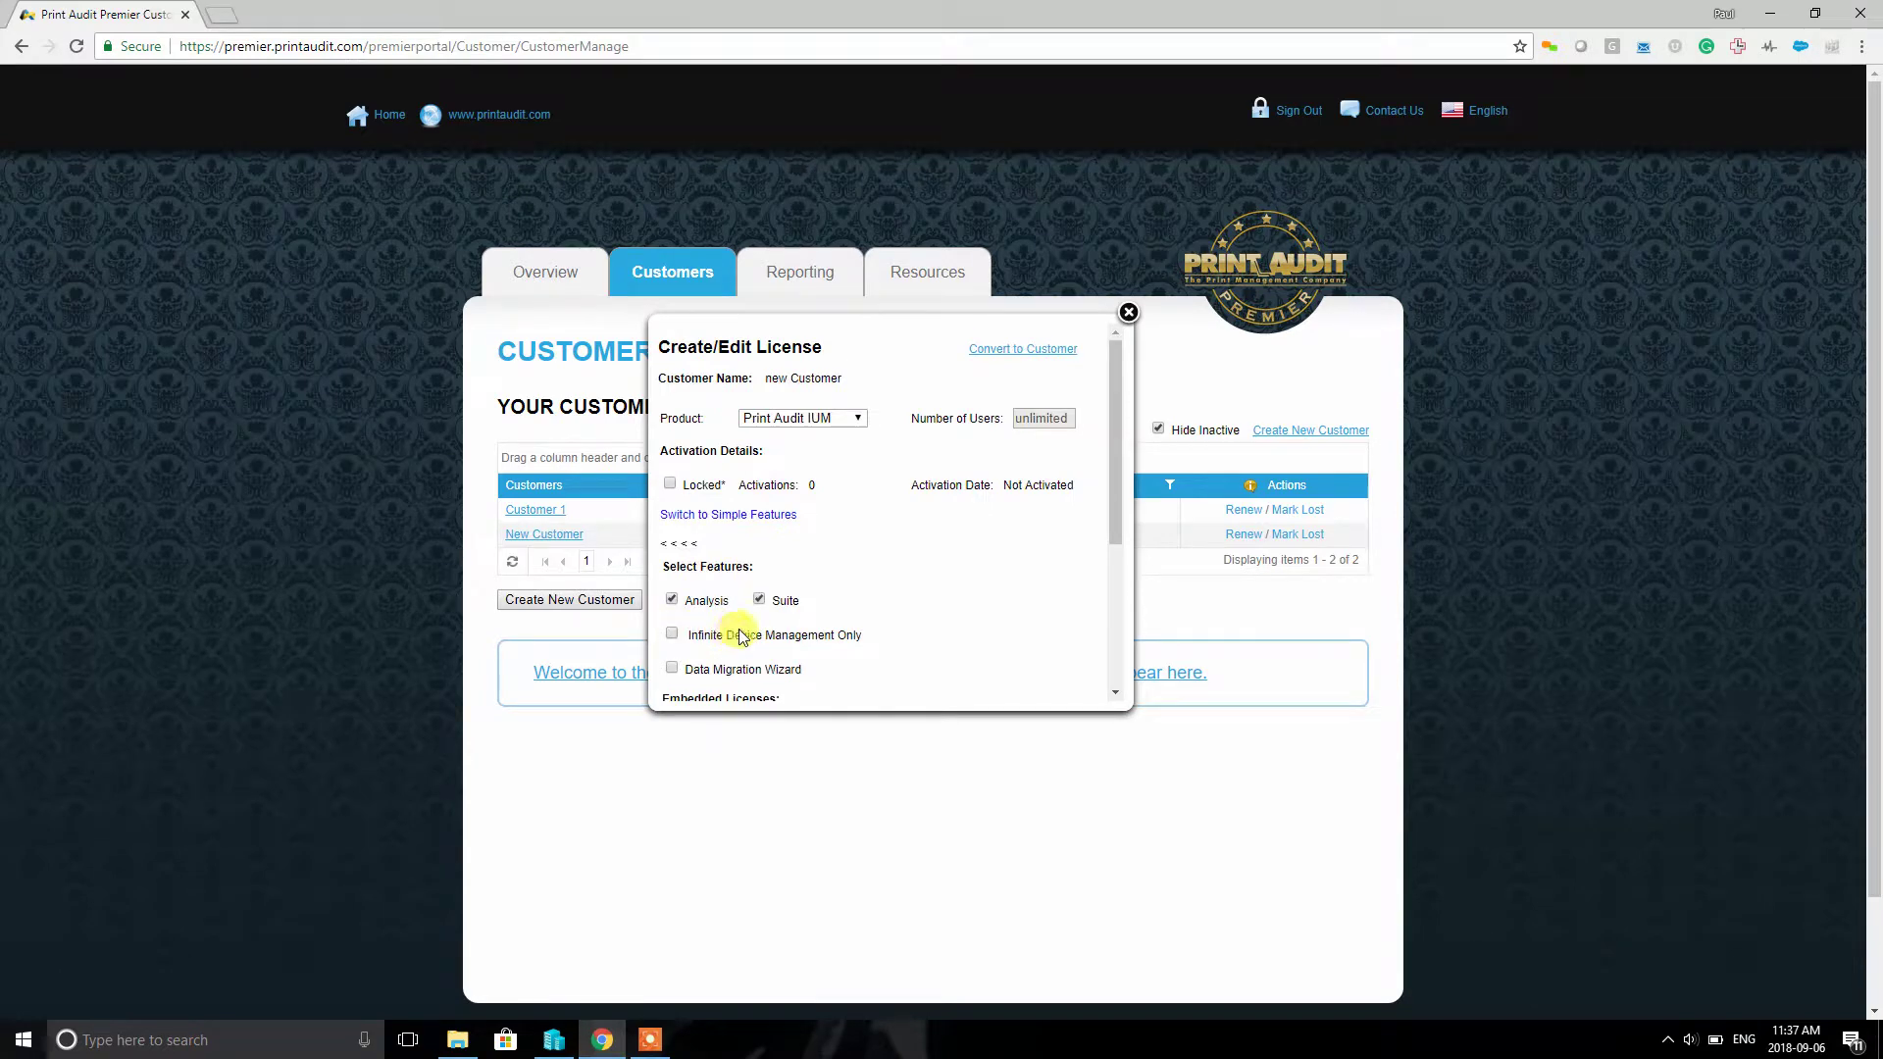
left_click(673, 635)
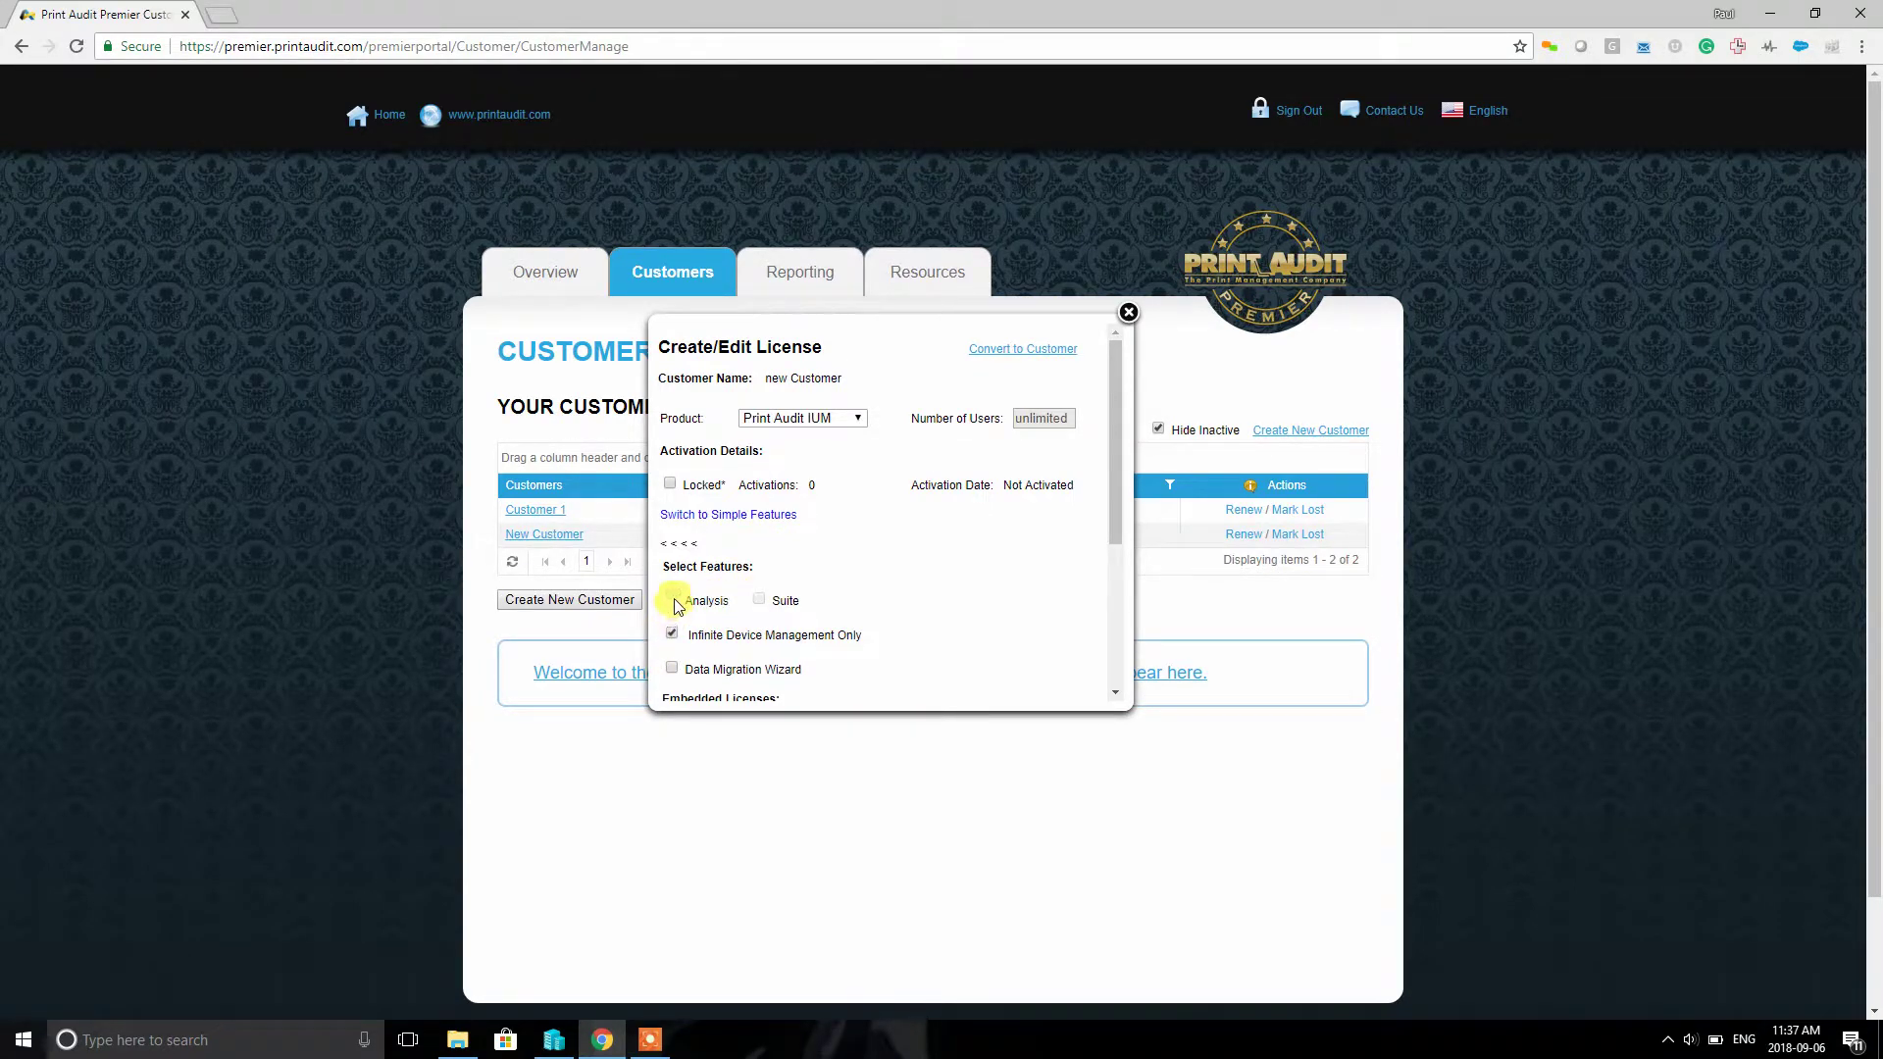
left_click(672, 668)
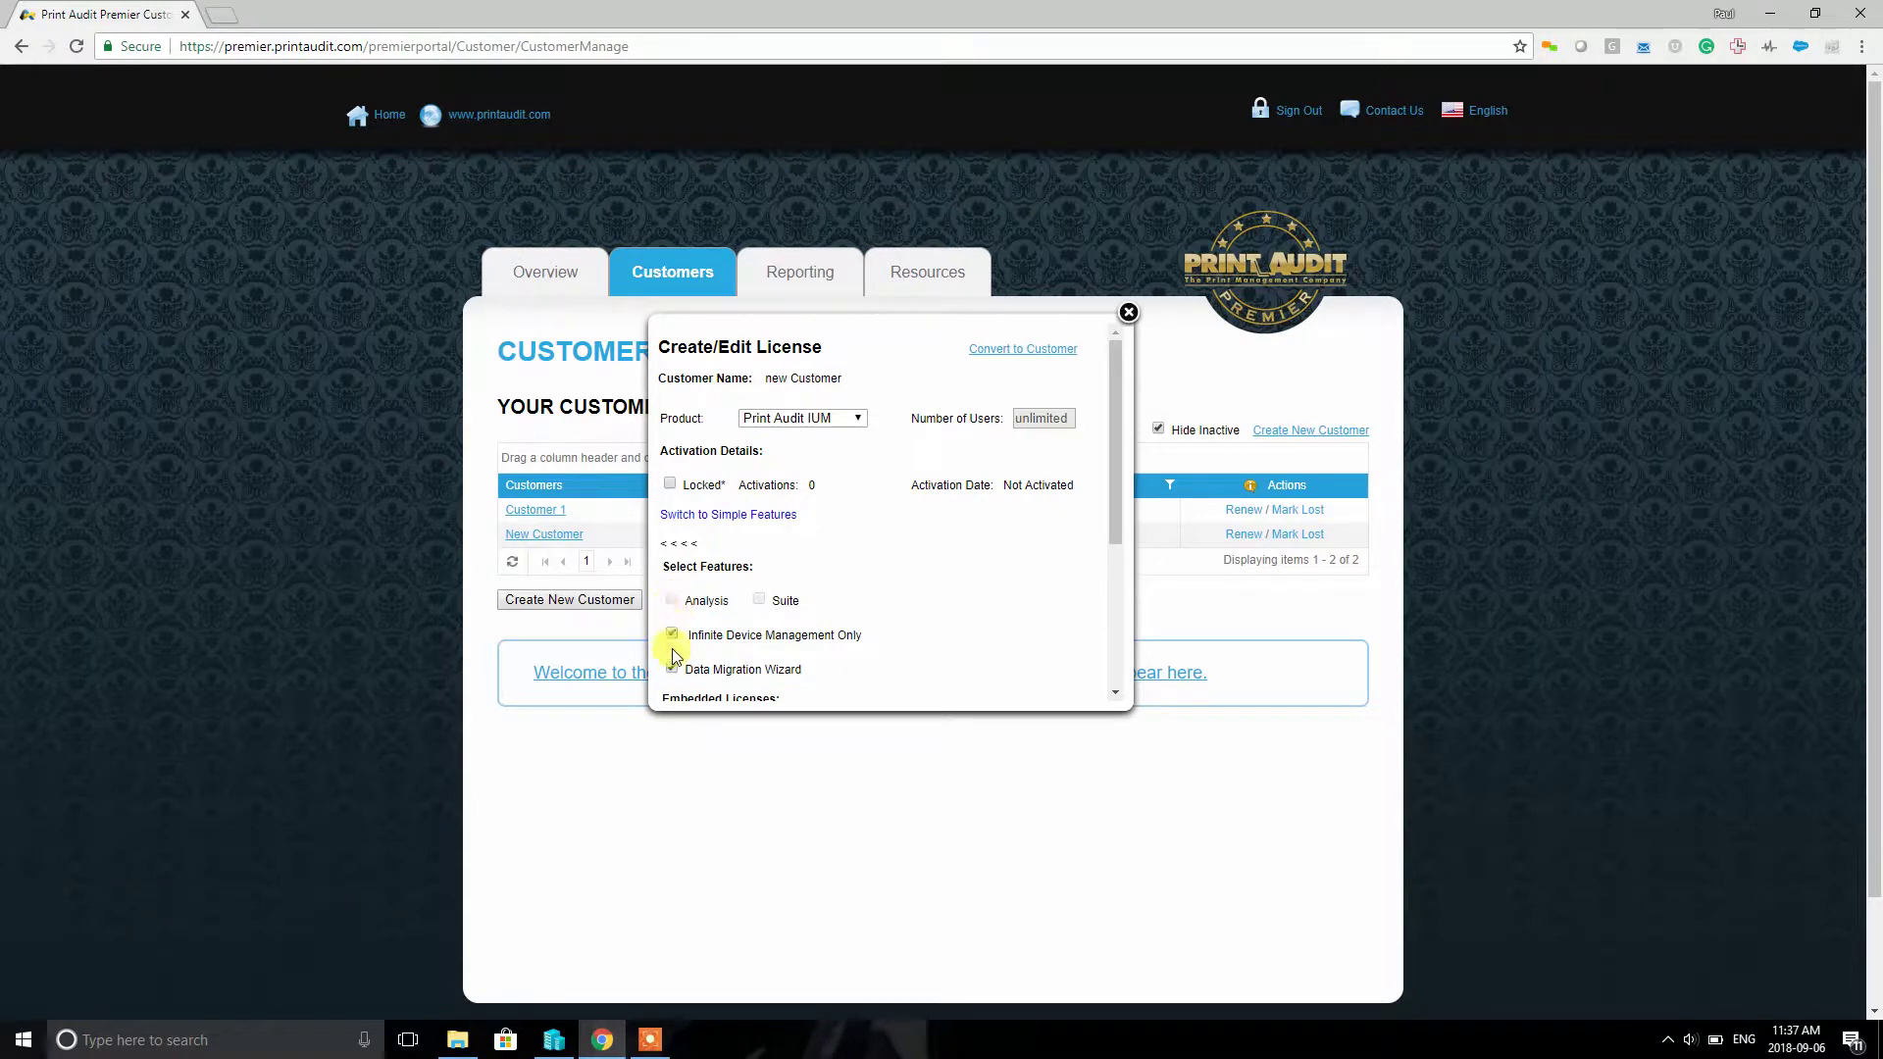
left_click(672, 668)
left_click(672, 598)
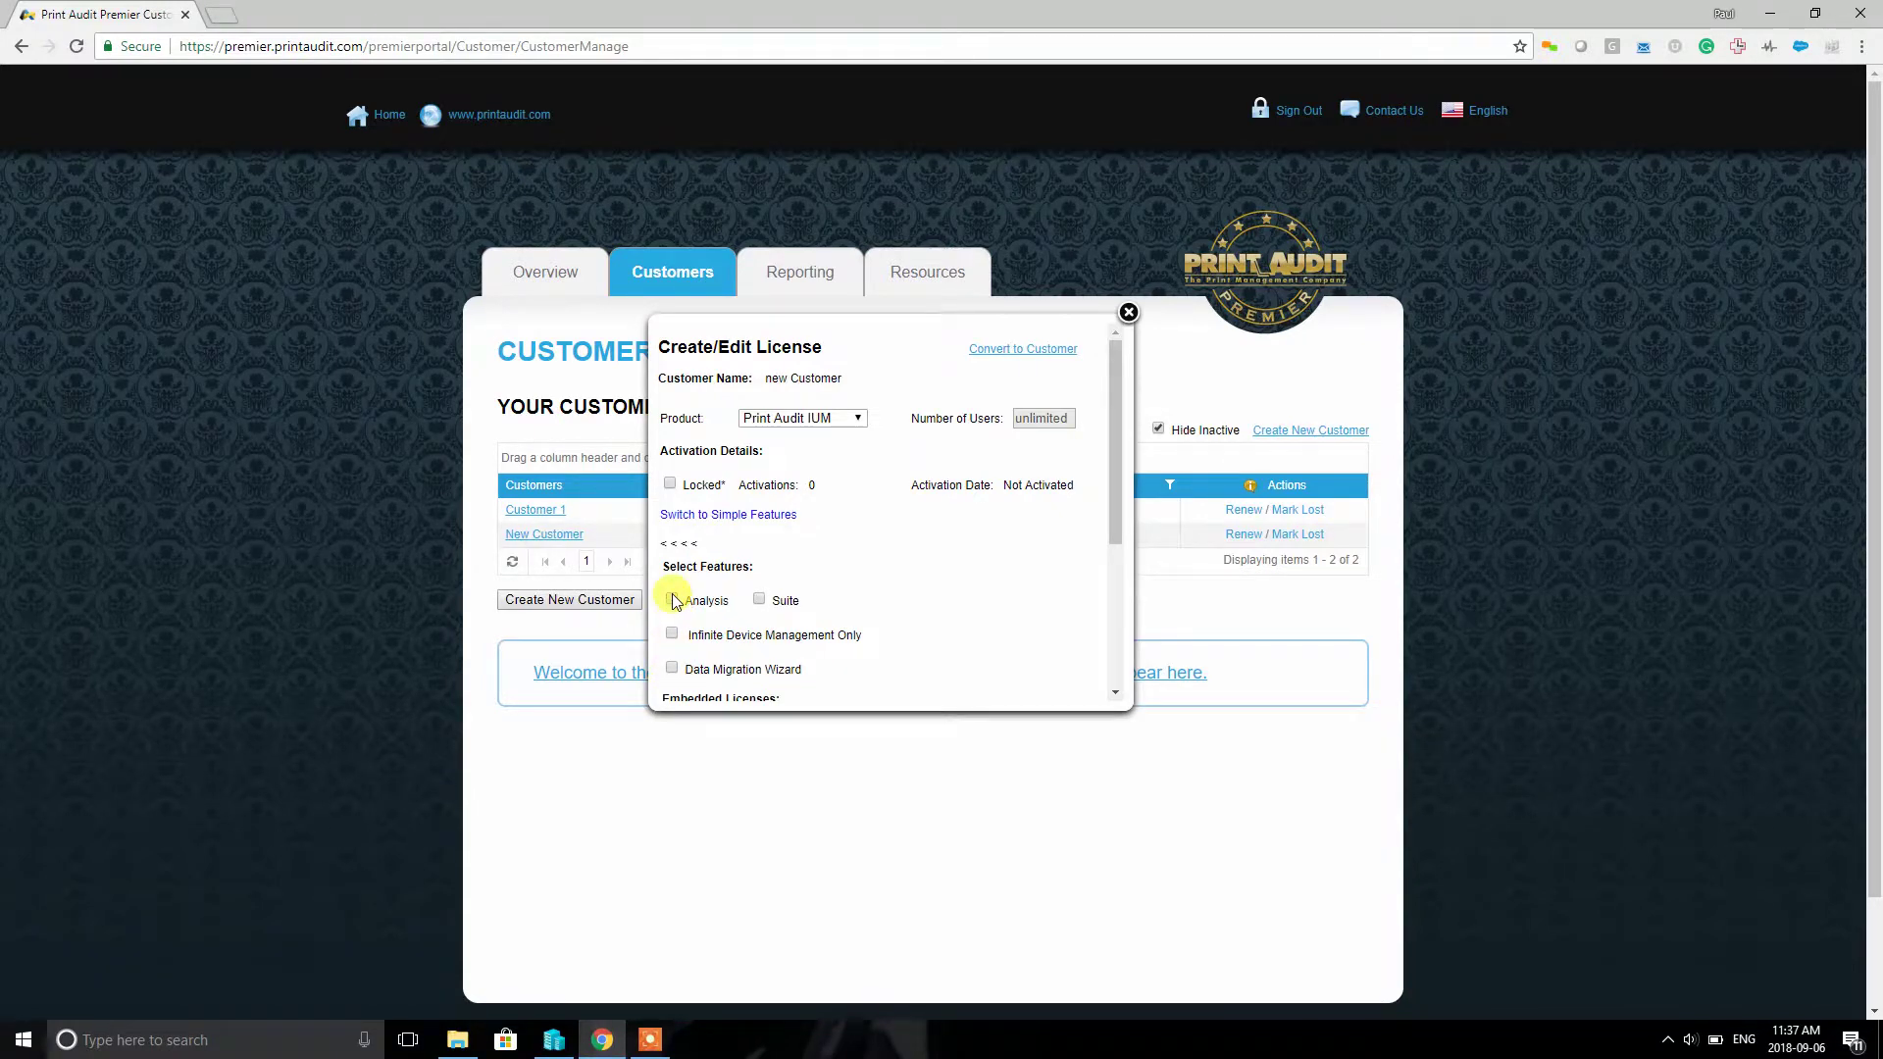
left_click(759, 601)
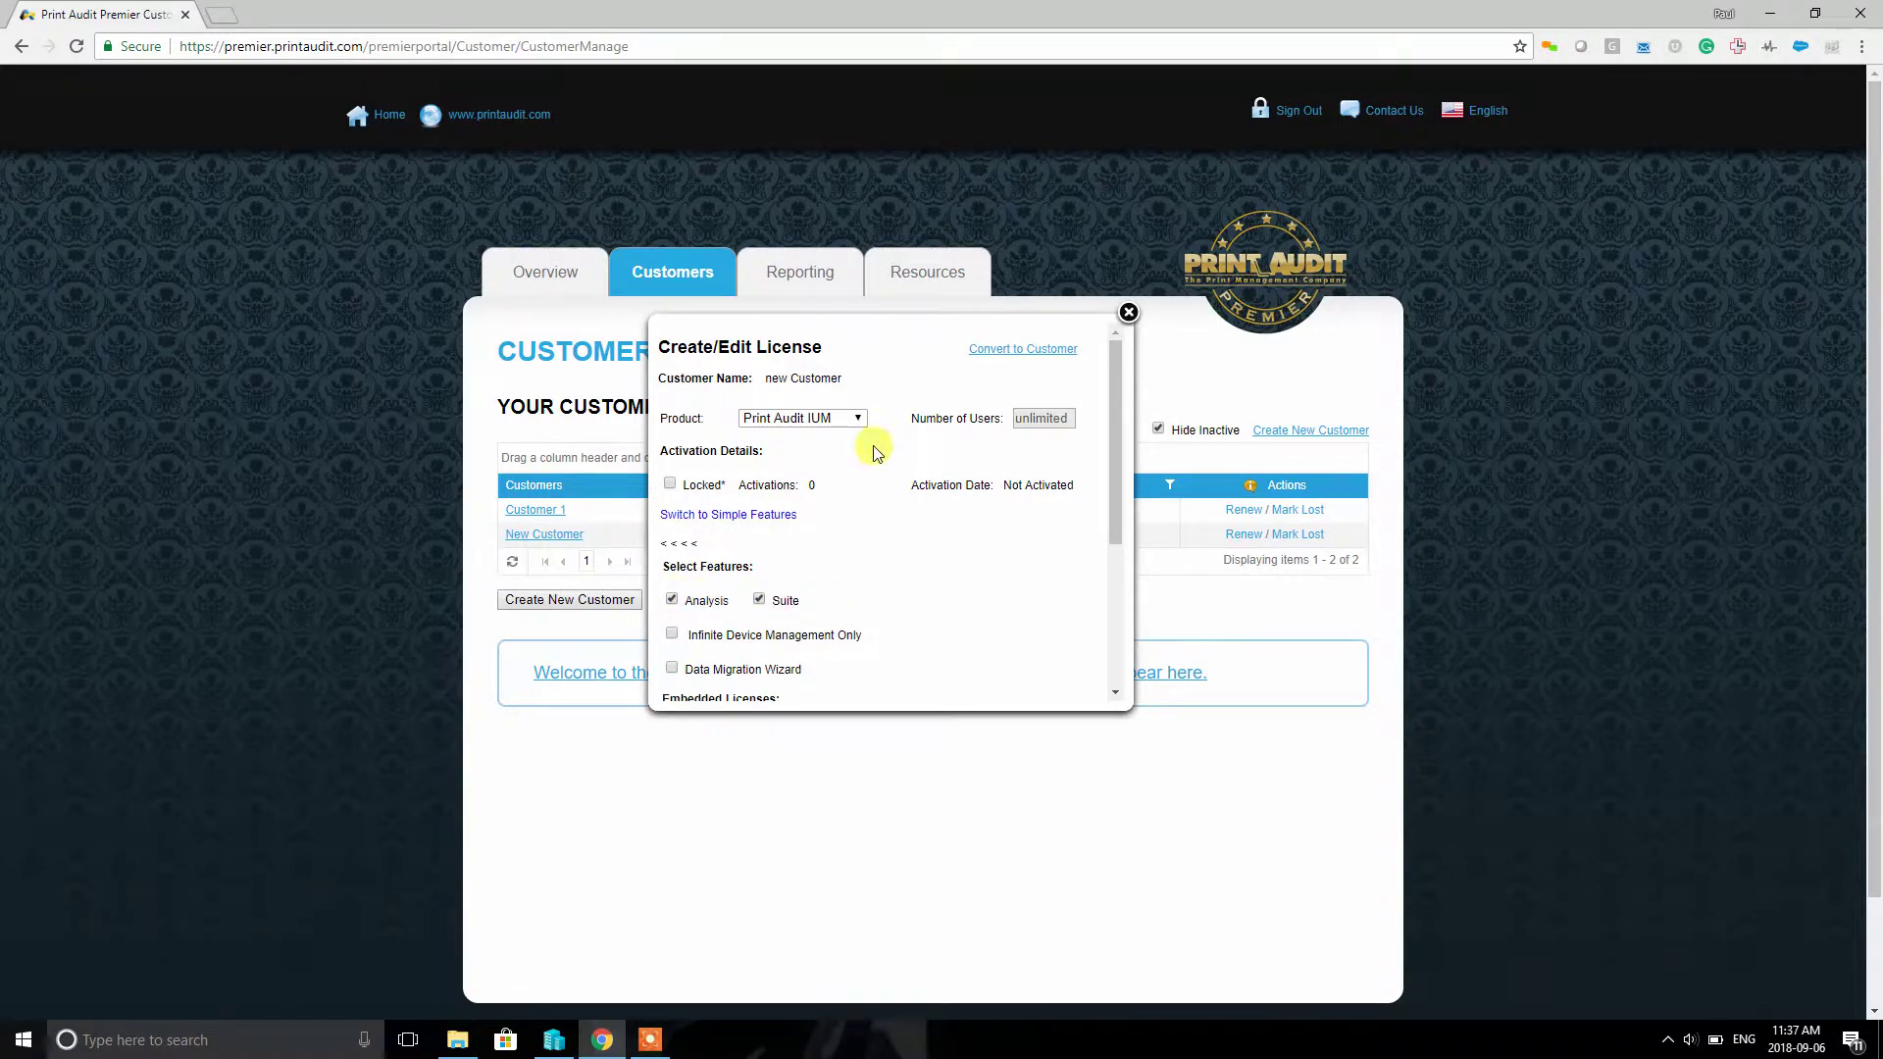
Step: Save the Print Audit IUM license with the license information e-mailed to the account holder
scroll(937, 520, "down", 3)
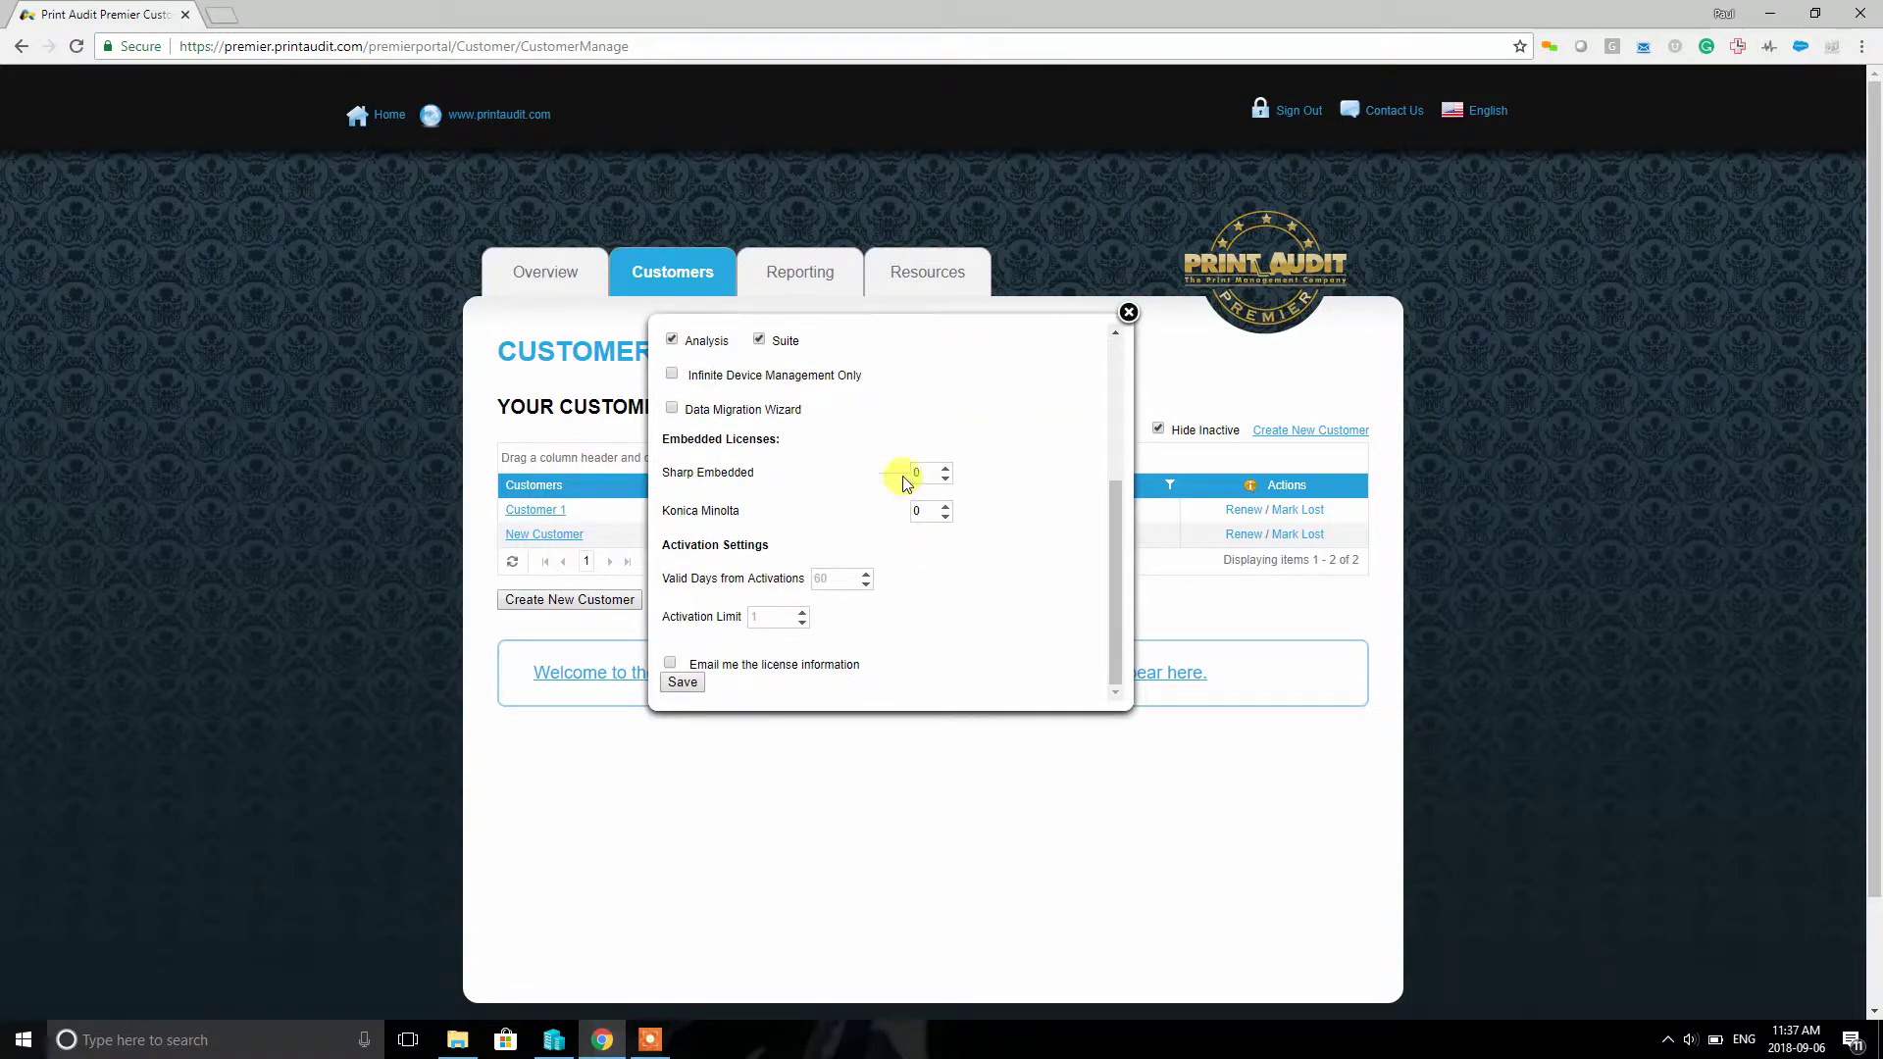
left_click(682, 684)
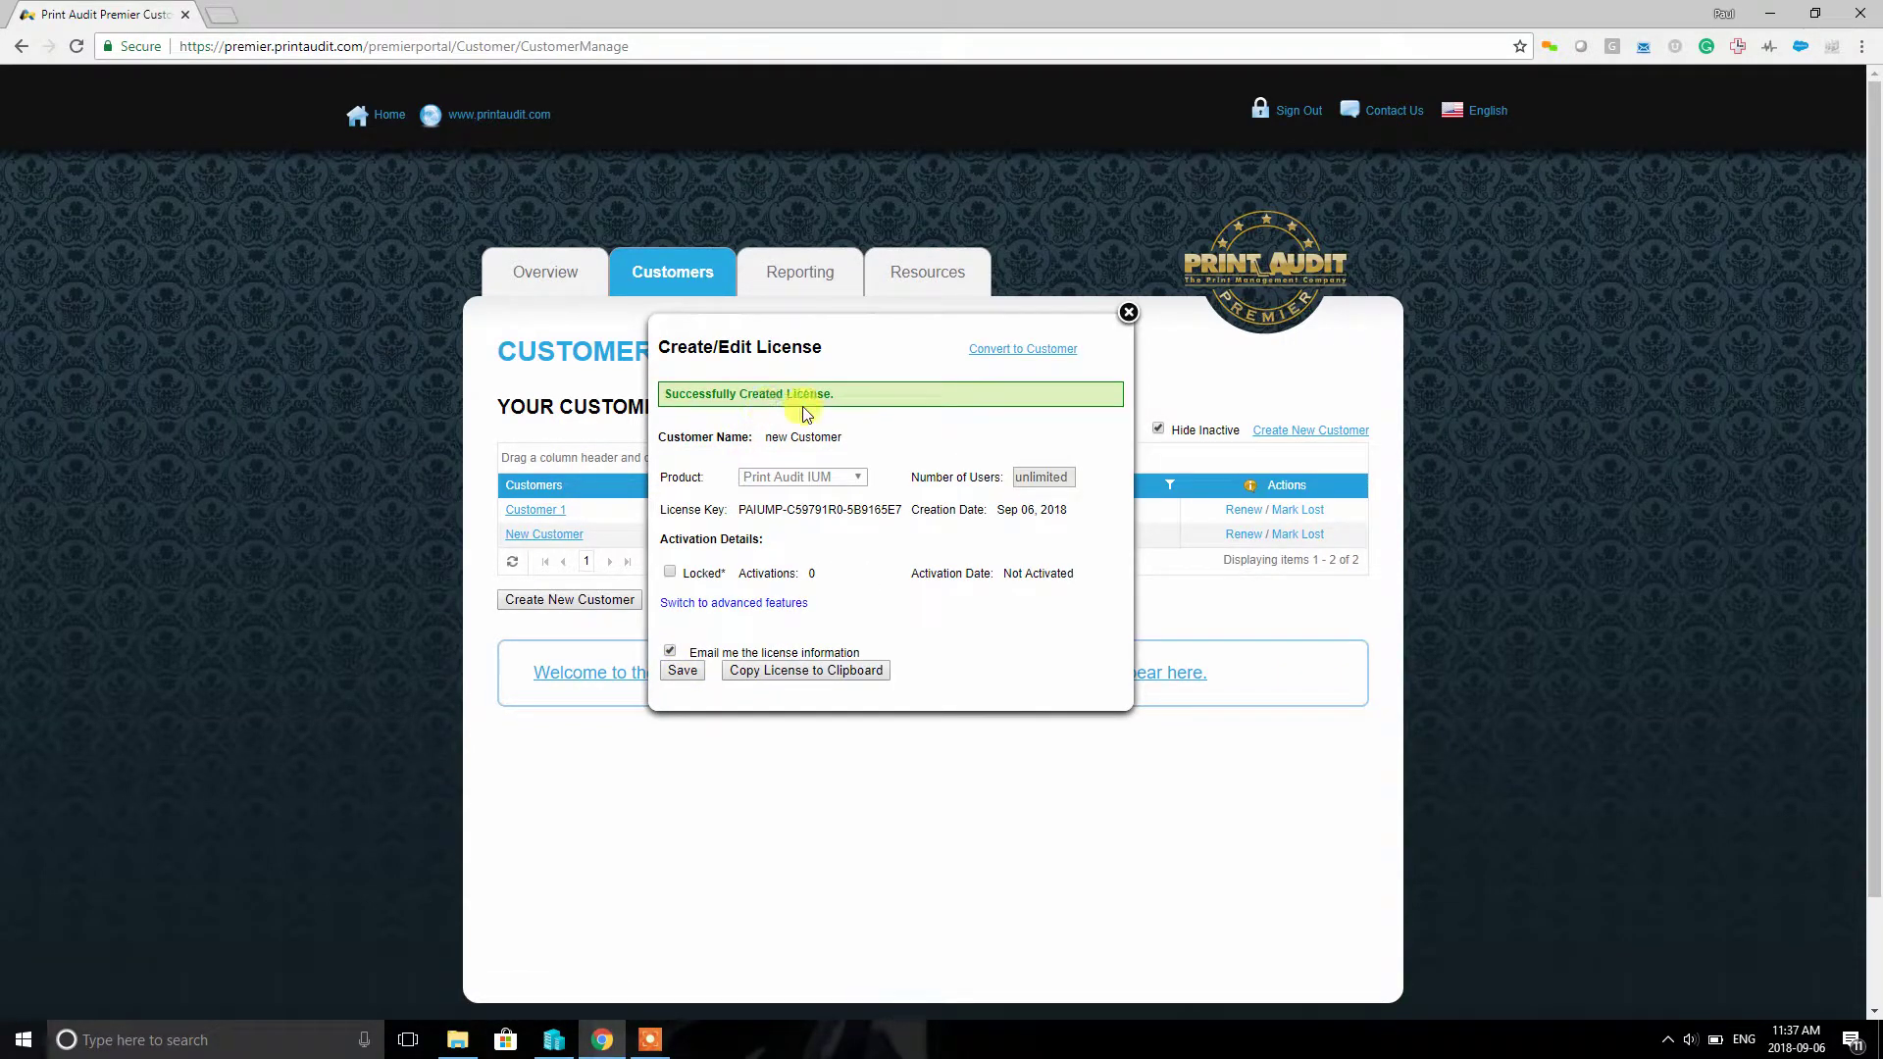
Step: Open Gmail in a new browser tab, open the license information e-mail for new Customer, and copy its license key
left_click(226, 17)
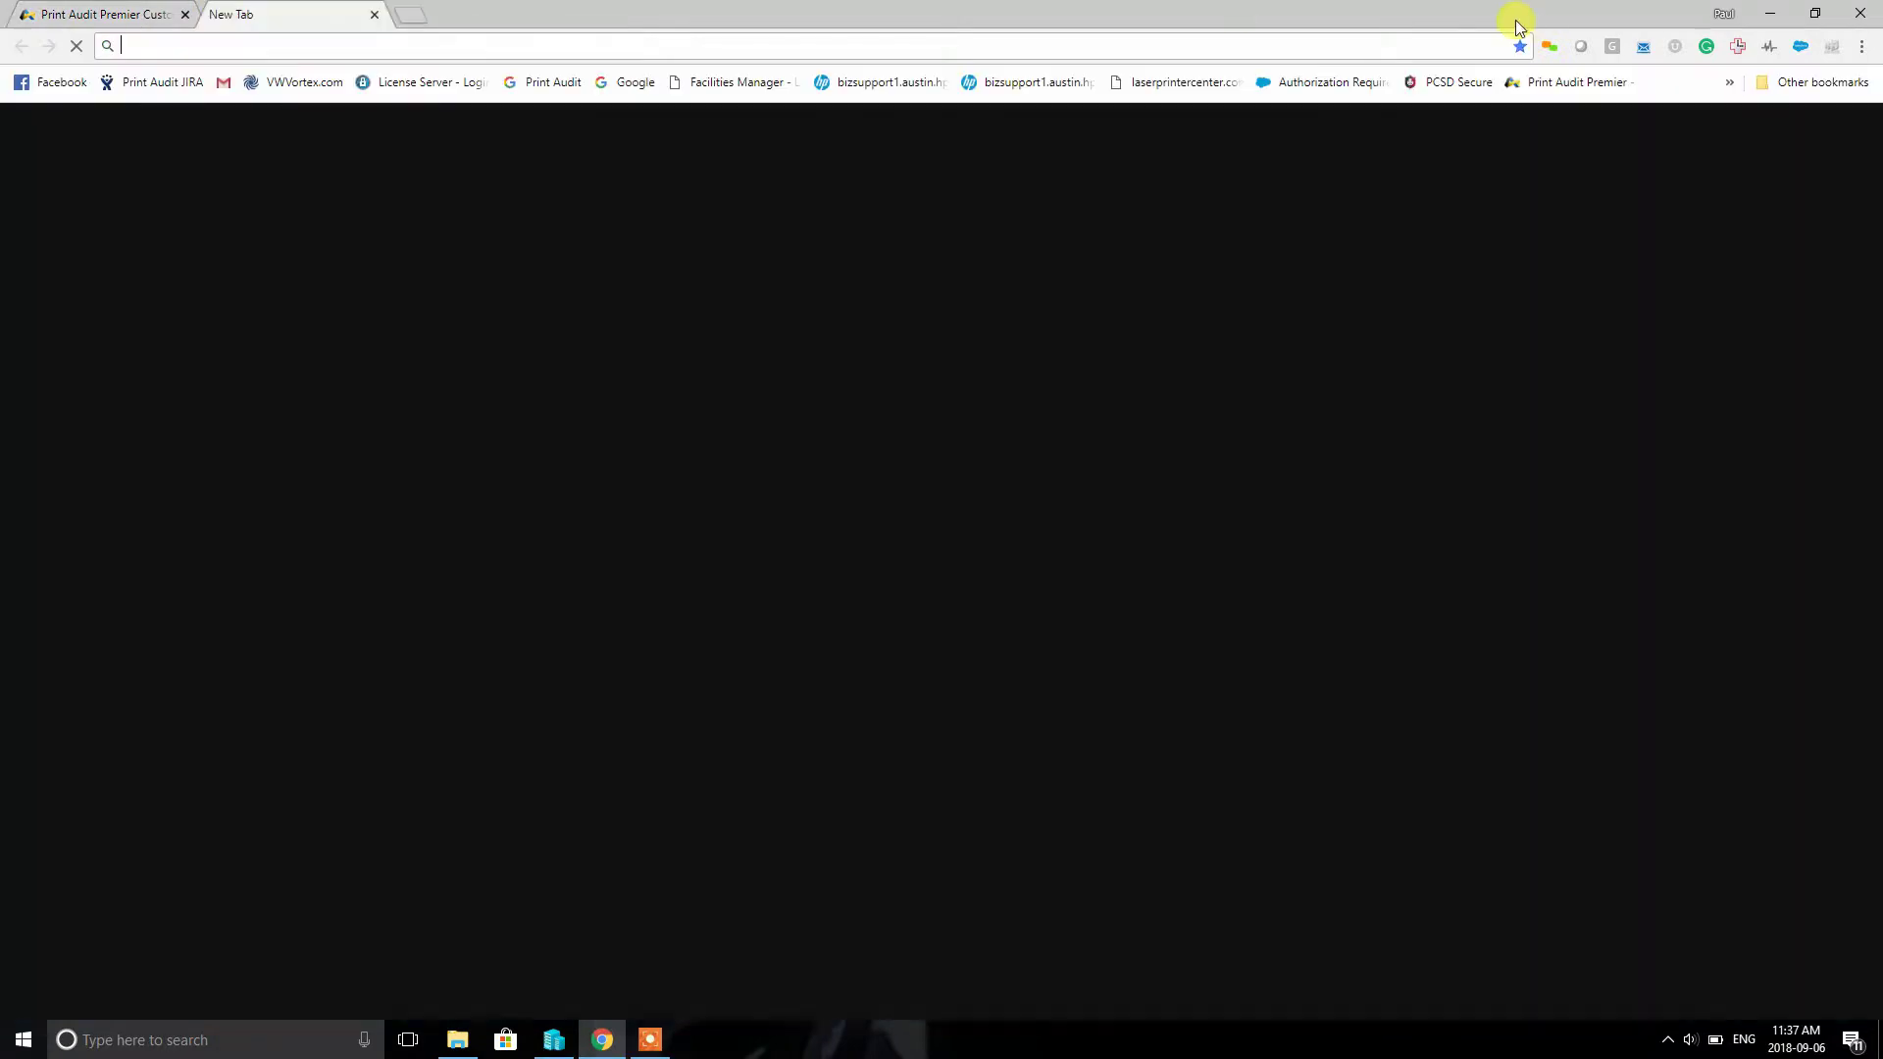
left_click(224, 83)
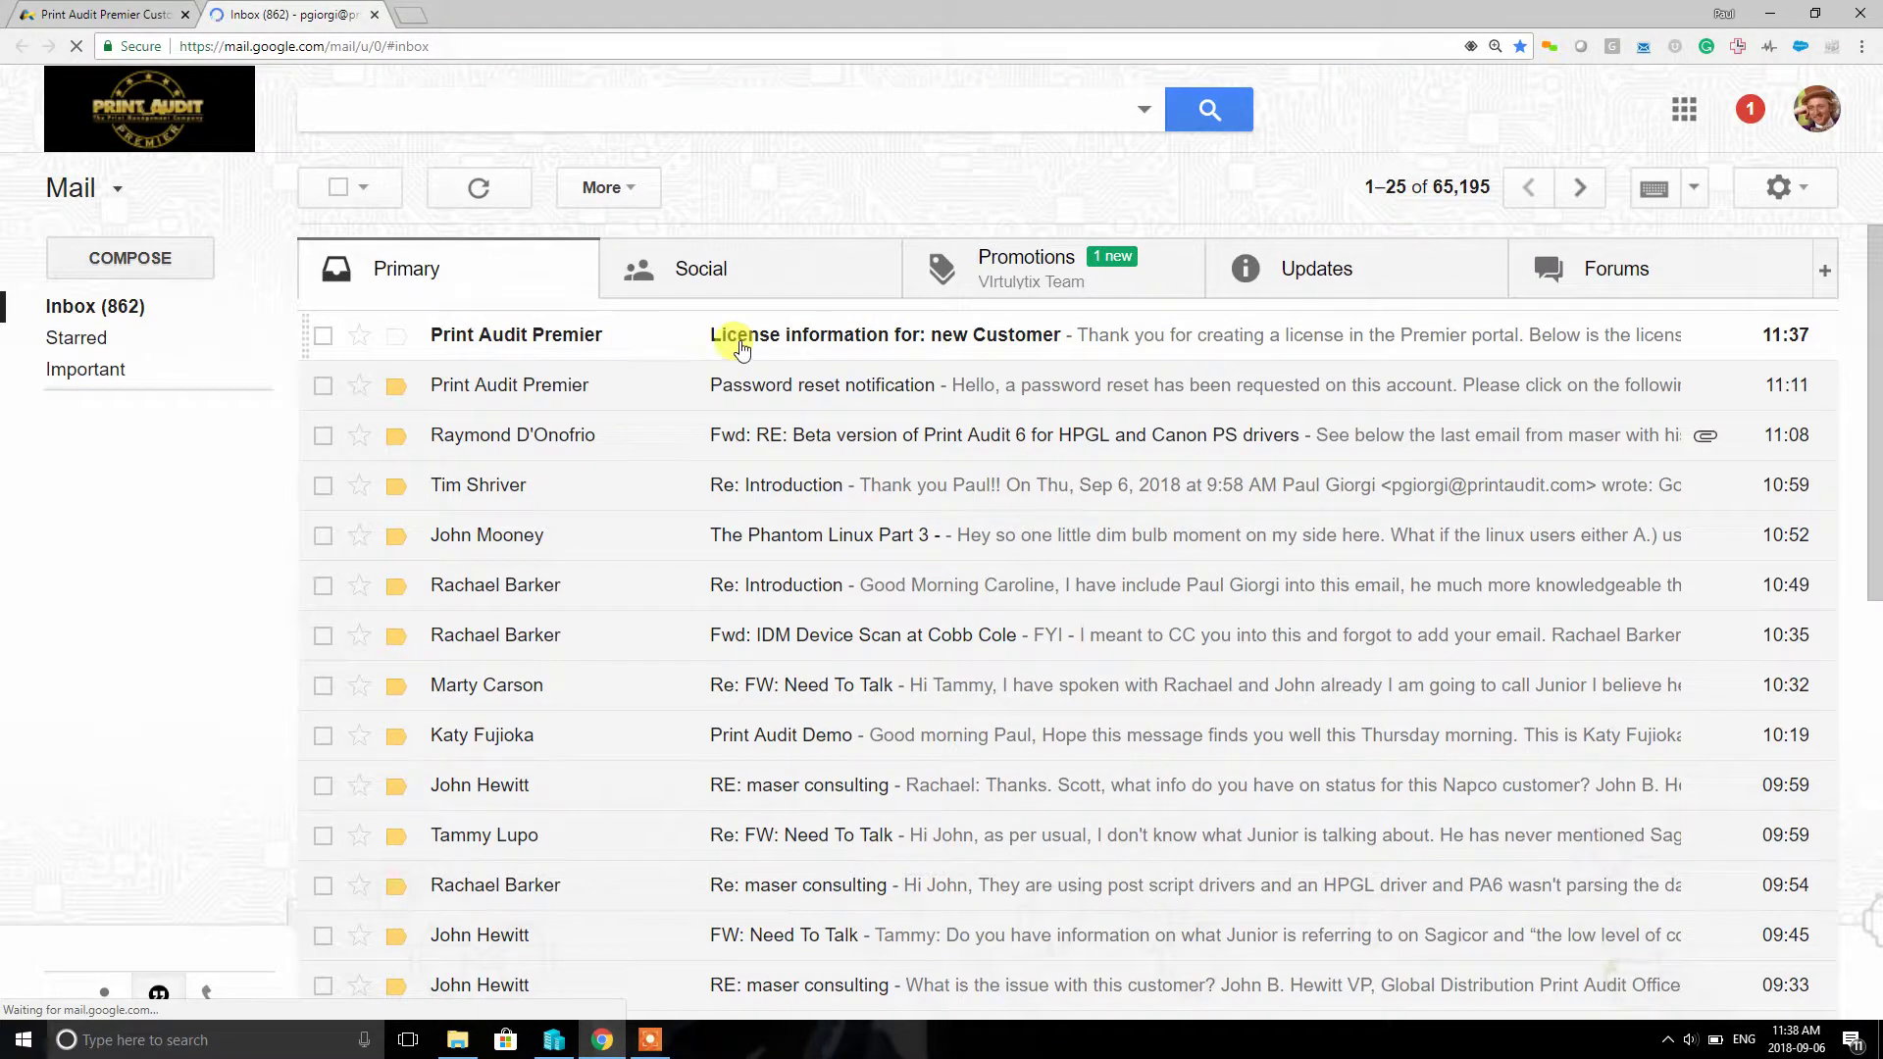
left_click(960, 343)
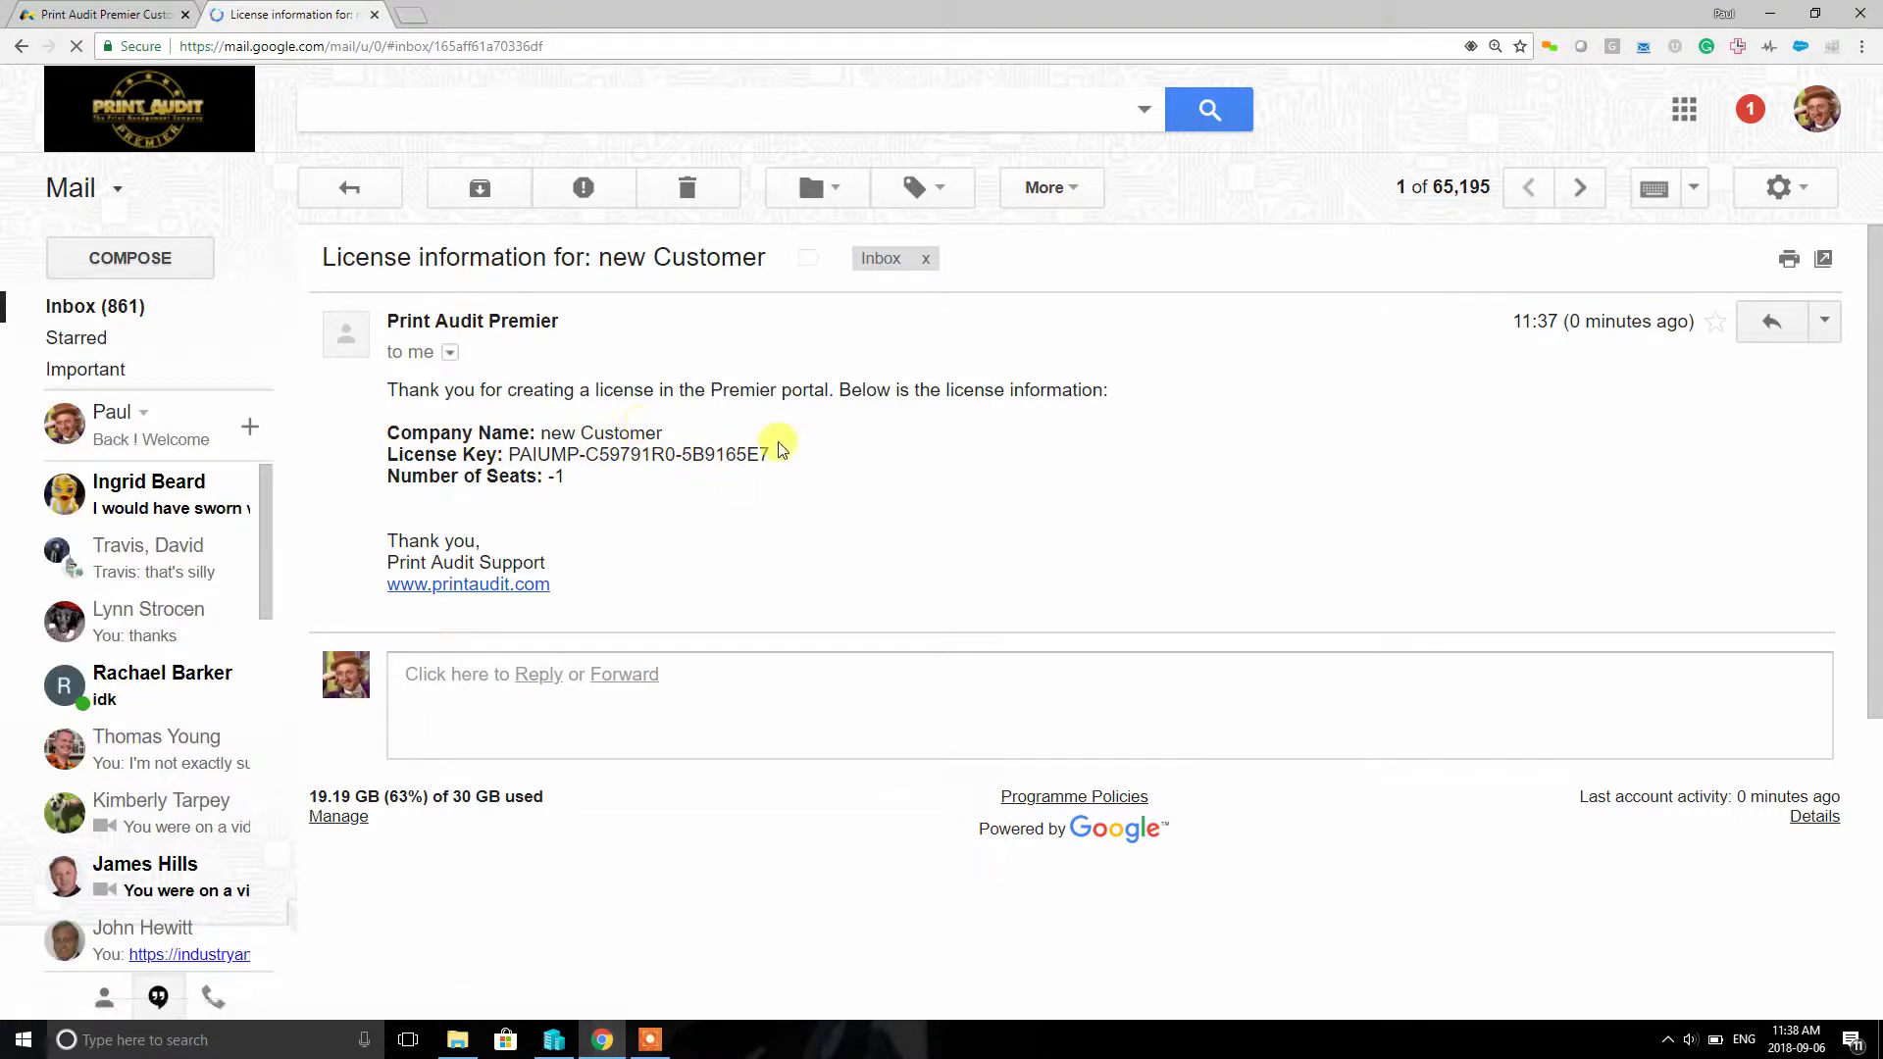
left_click_drag(771, 454, 516, 453)
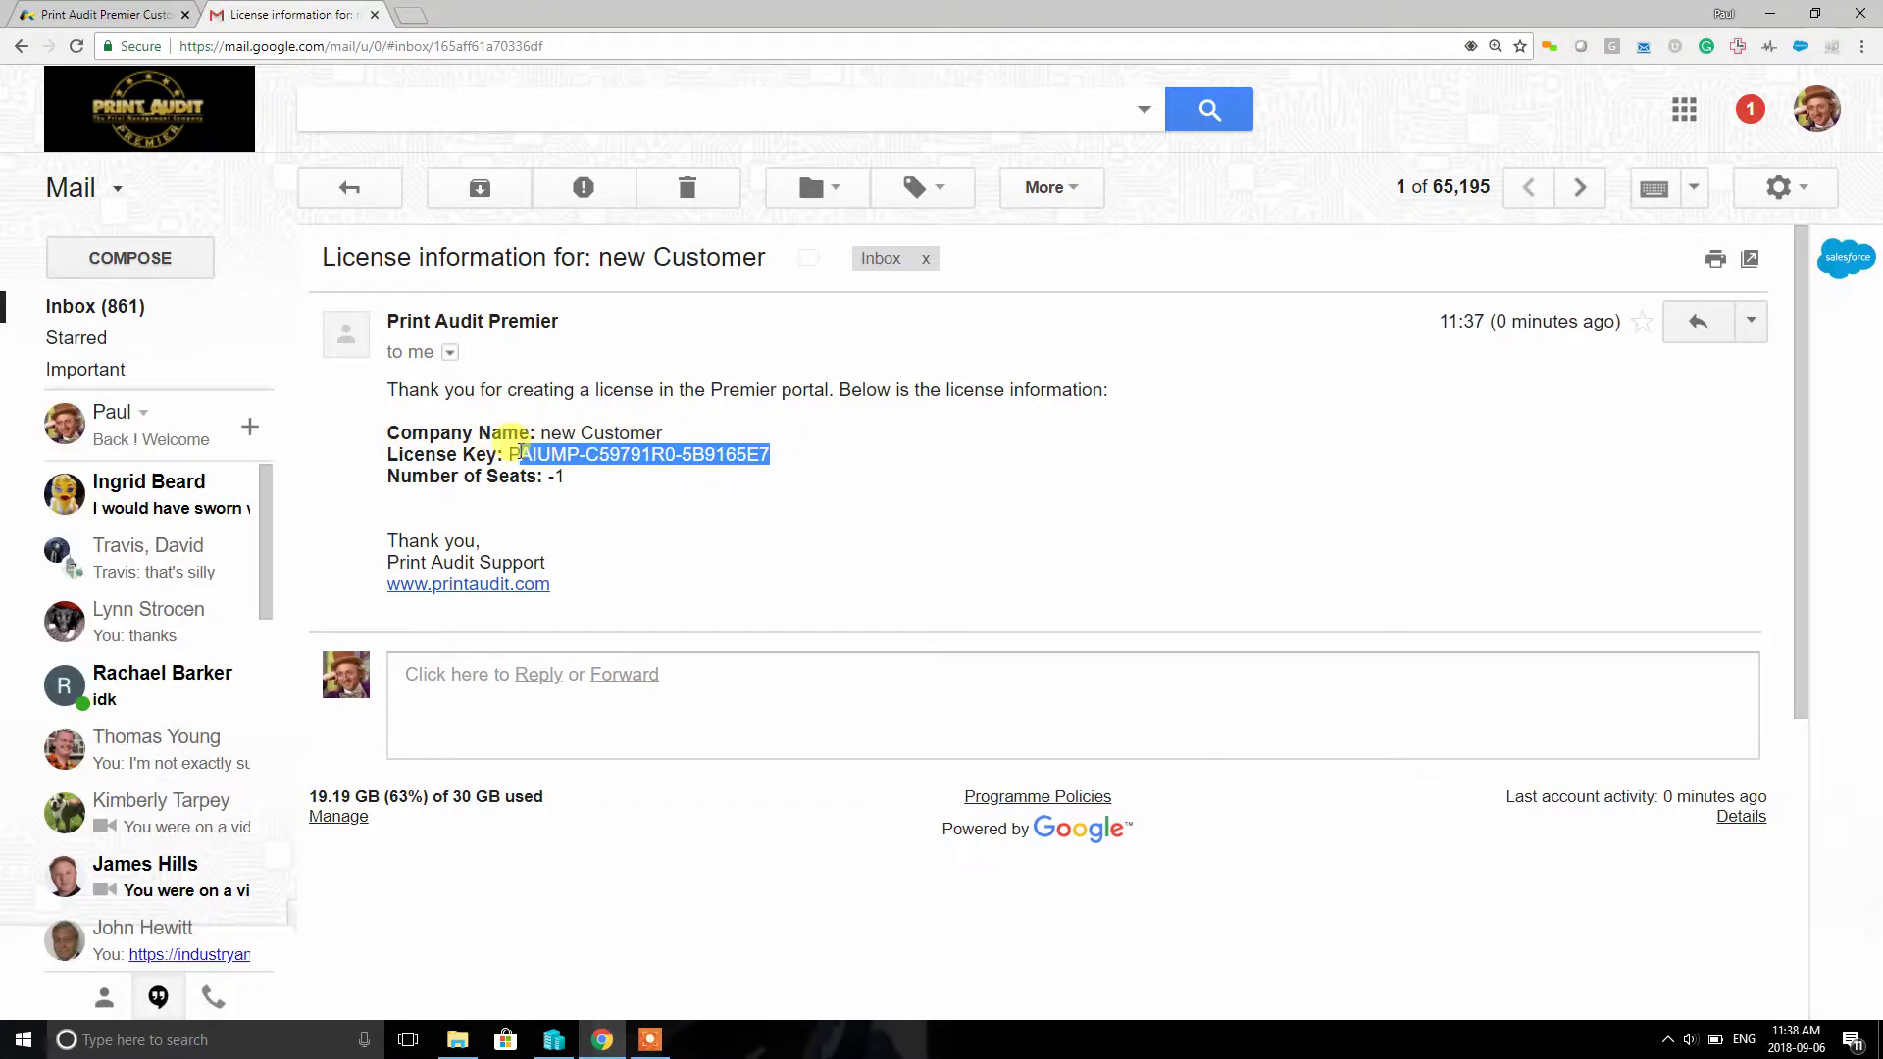
right_click(587, 451)
left_click(616, 469)
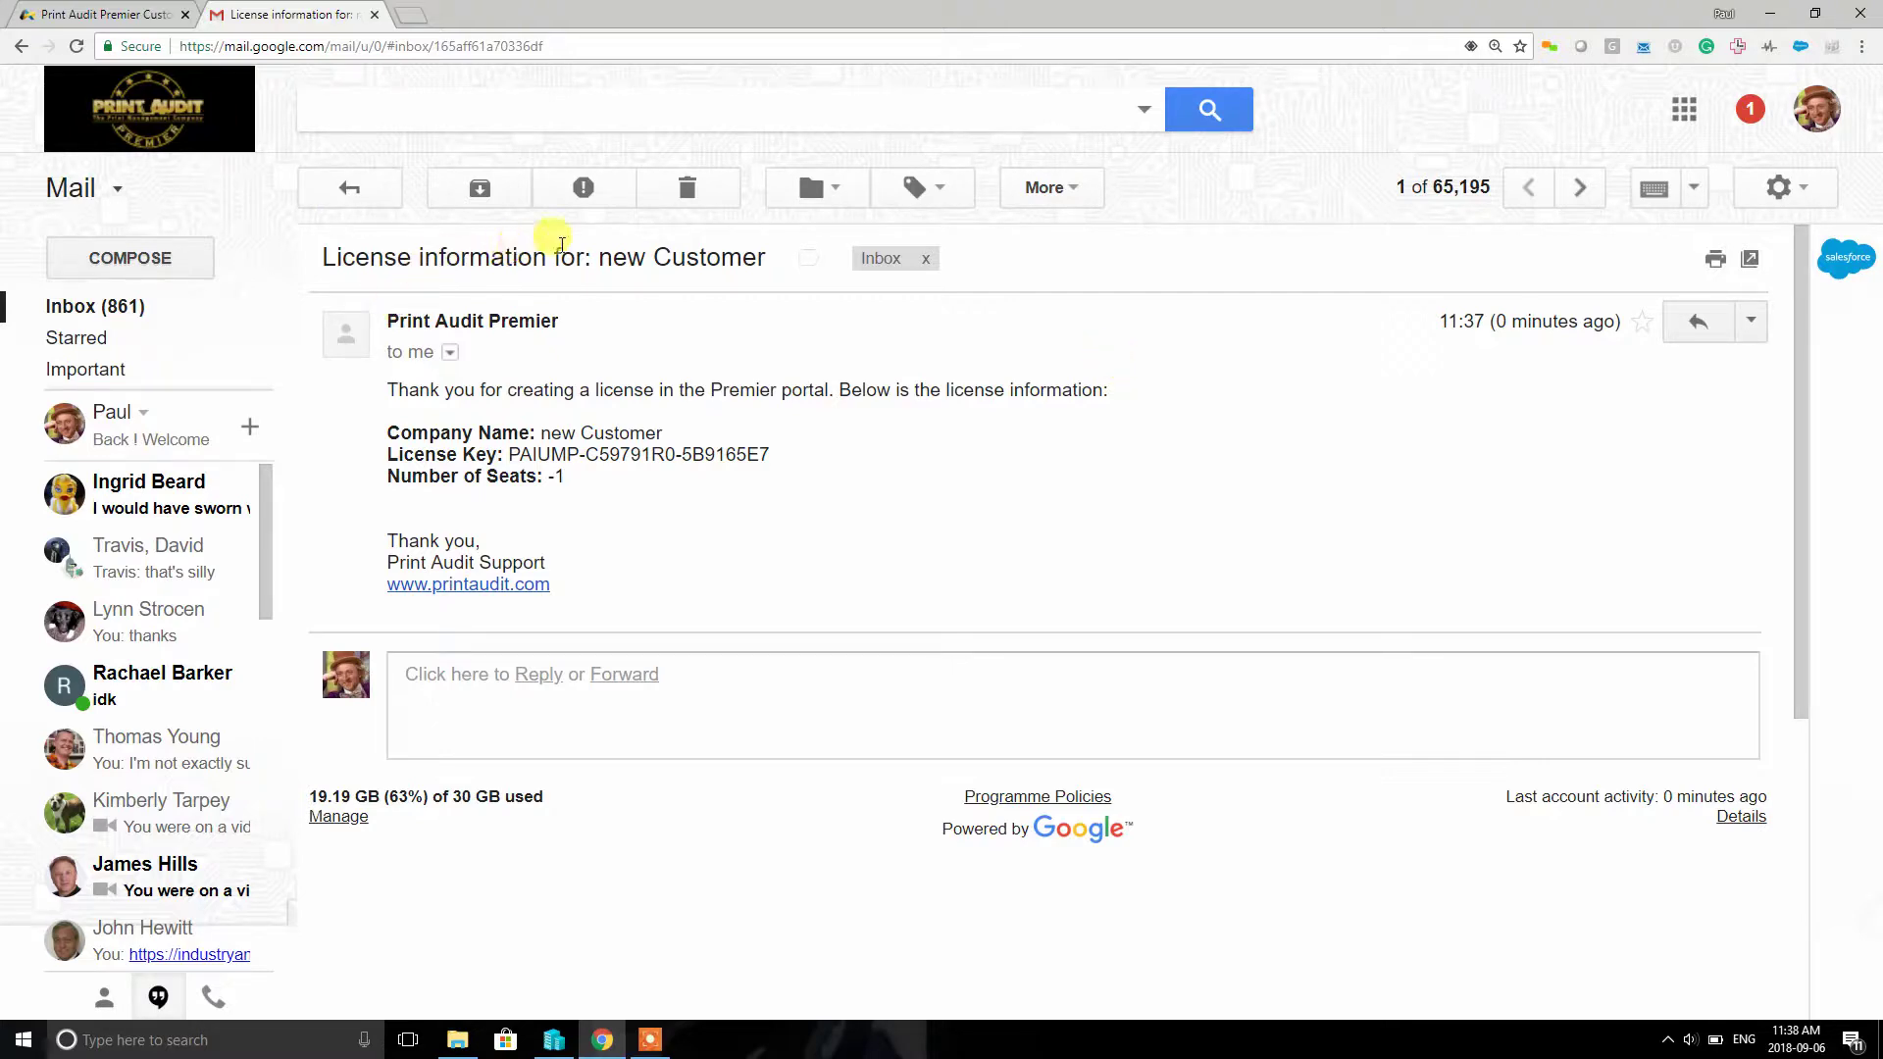
Step: Back in the Premier portal, copy the new Customer license information to the clipboard and close the license window
left_click(138, 14)
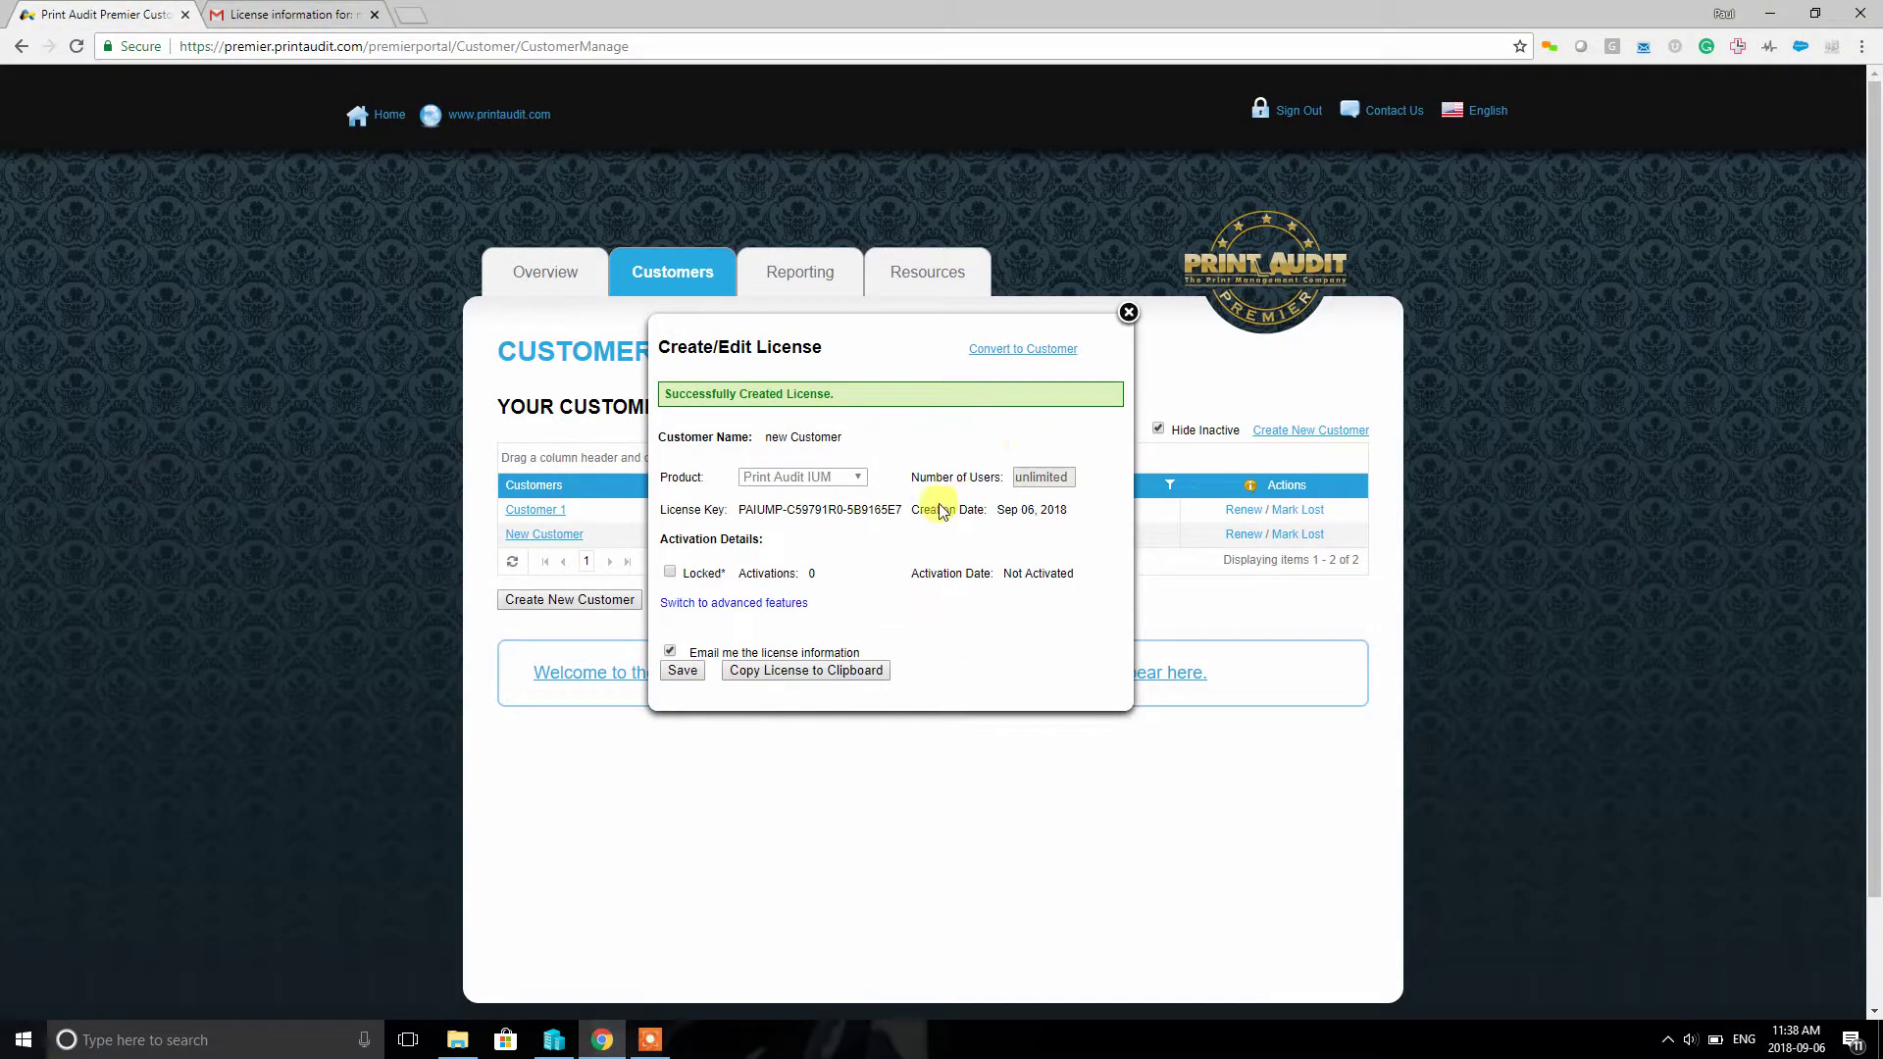
left_click(824, 674)
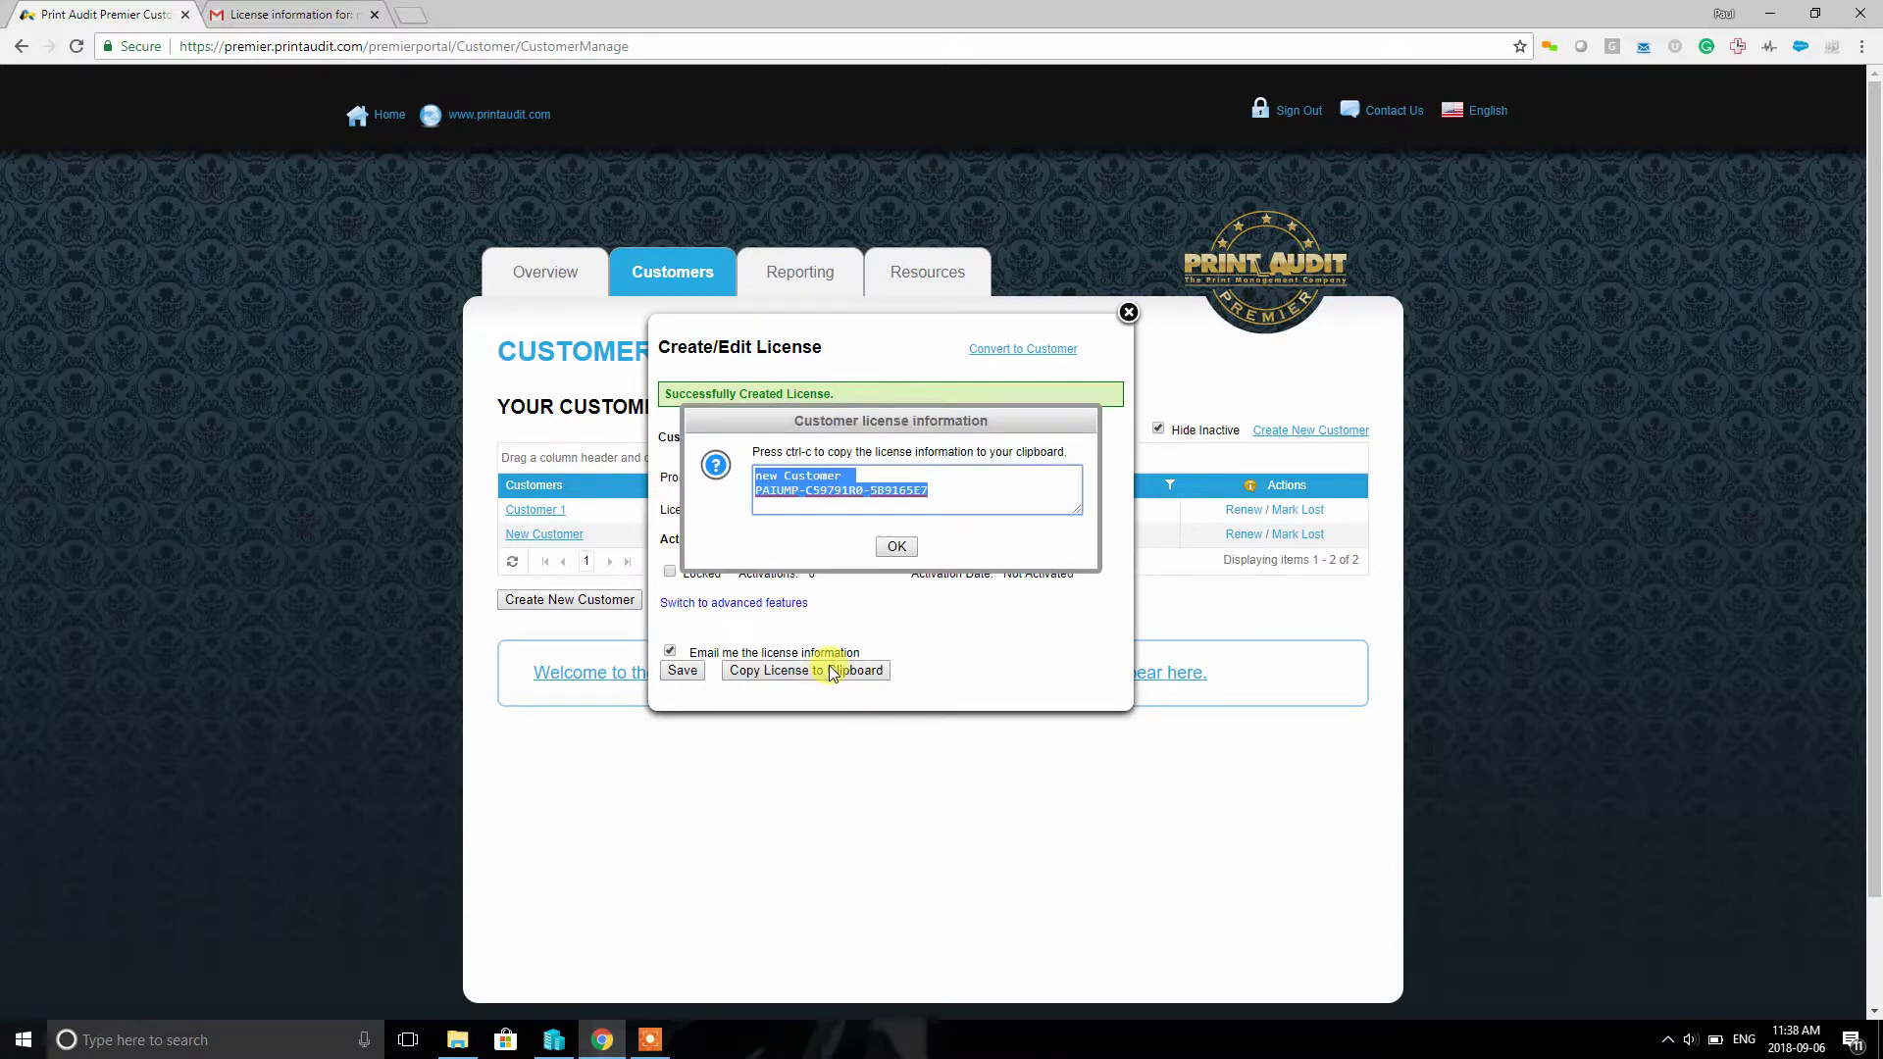
right_click(839, 487)
left_click(856, 525)
left_click(897, 549)
left_click(1128, 313)
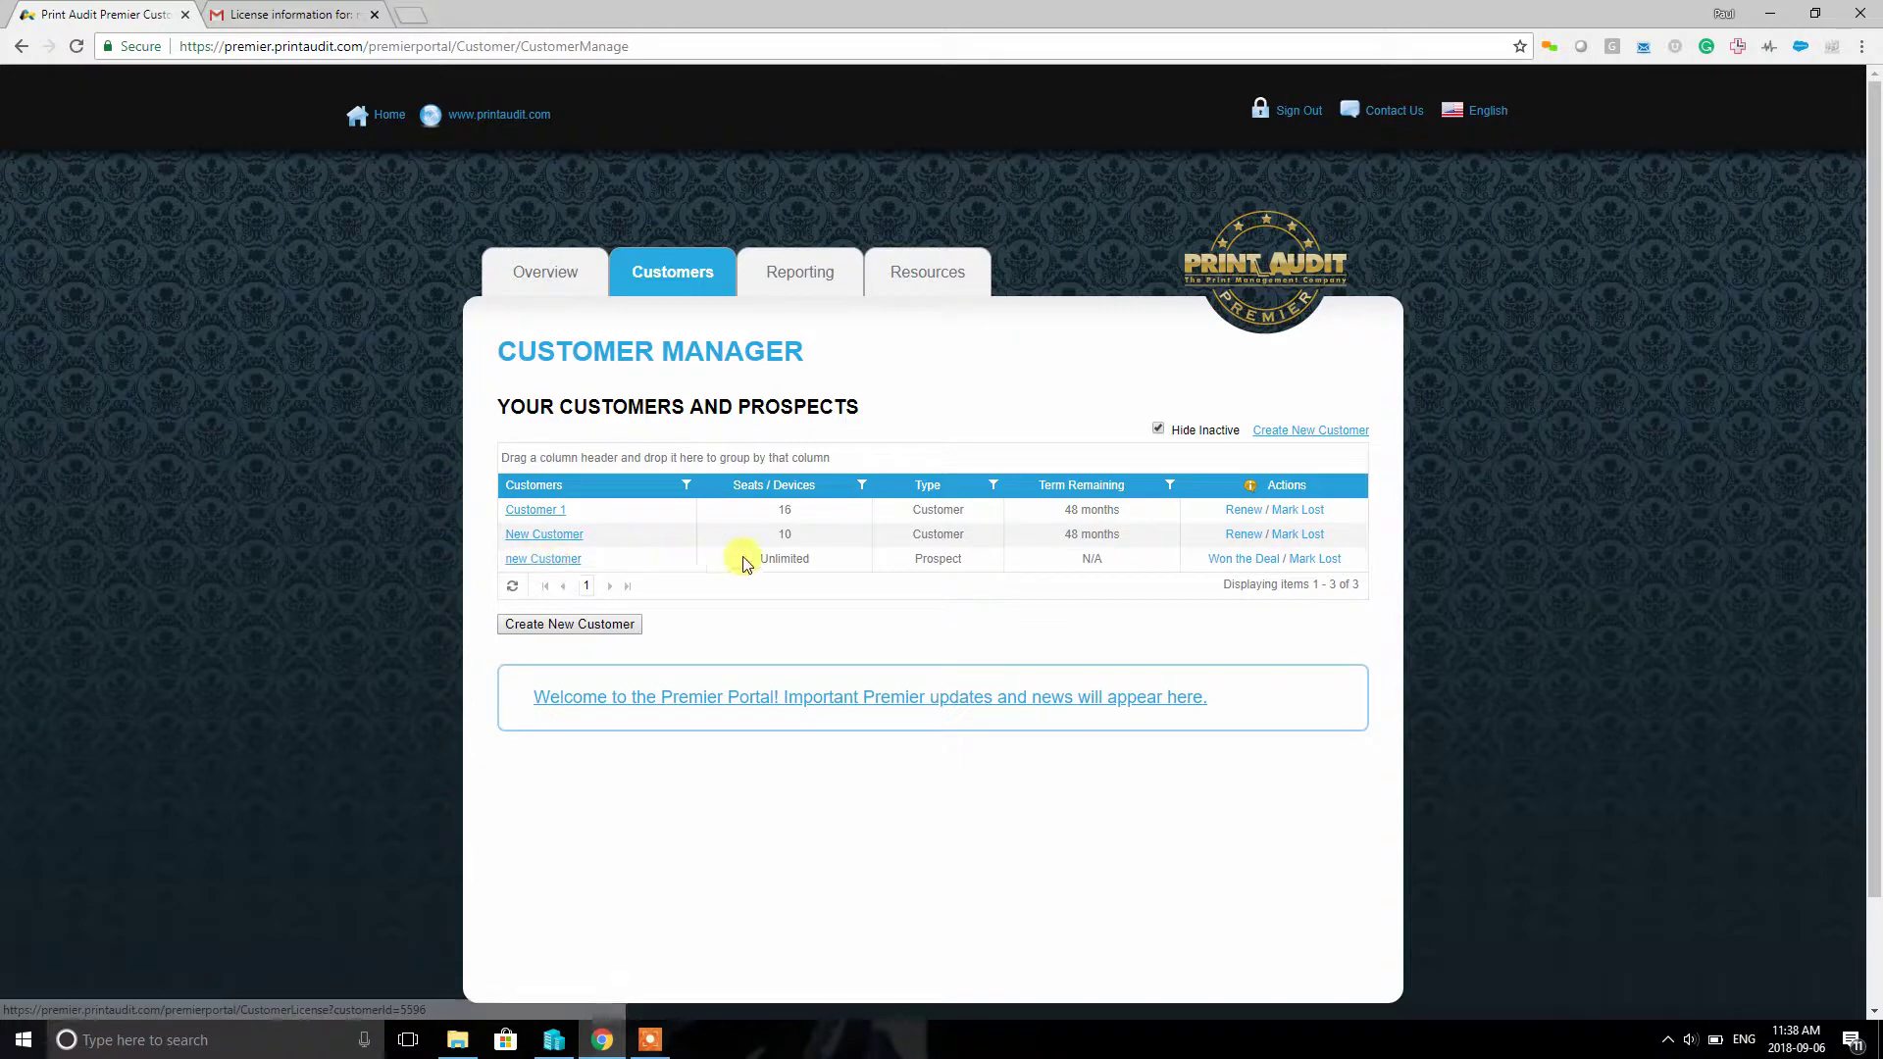
Step: Mark the new Customer prospect's deal as won, converting it to a customer with 10,000 seats or devices and a 48-month term
double_click(775, 558)
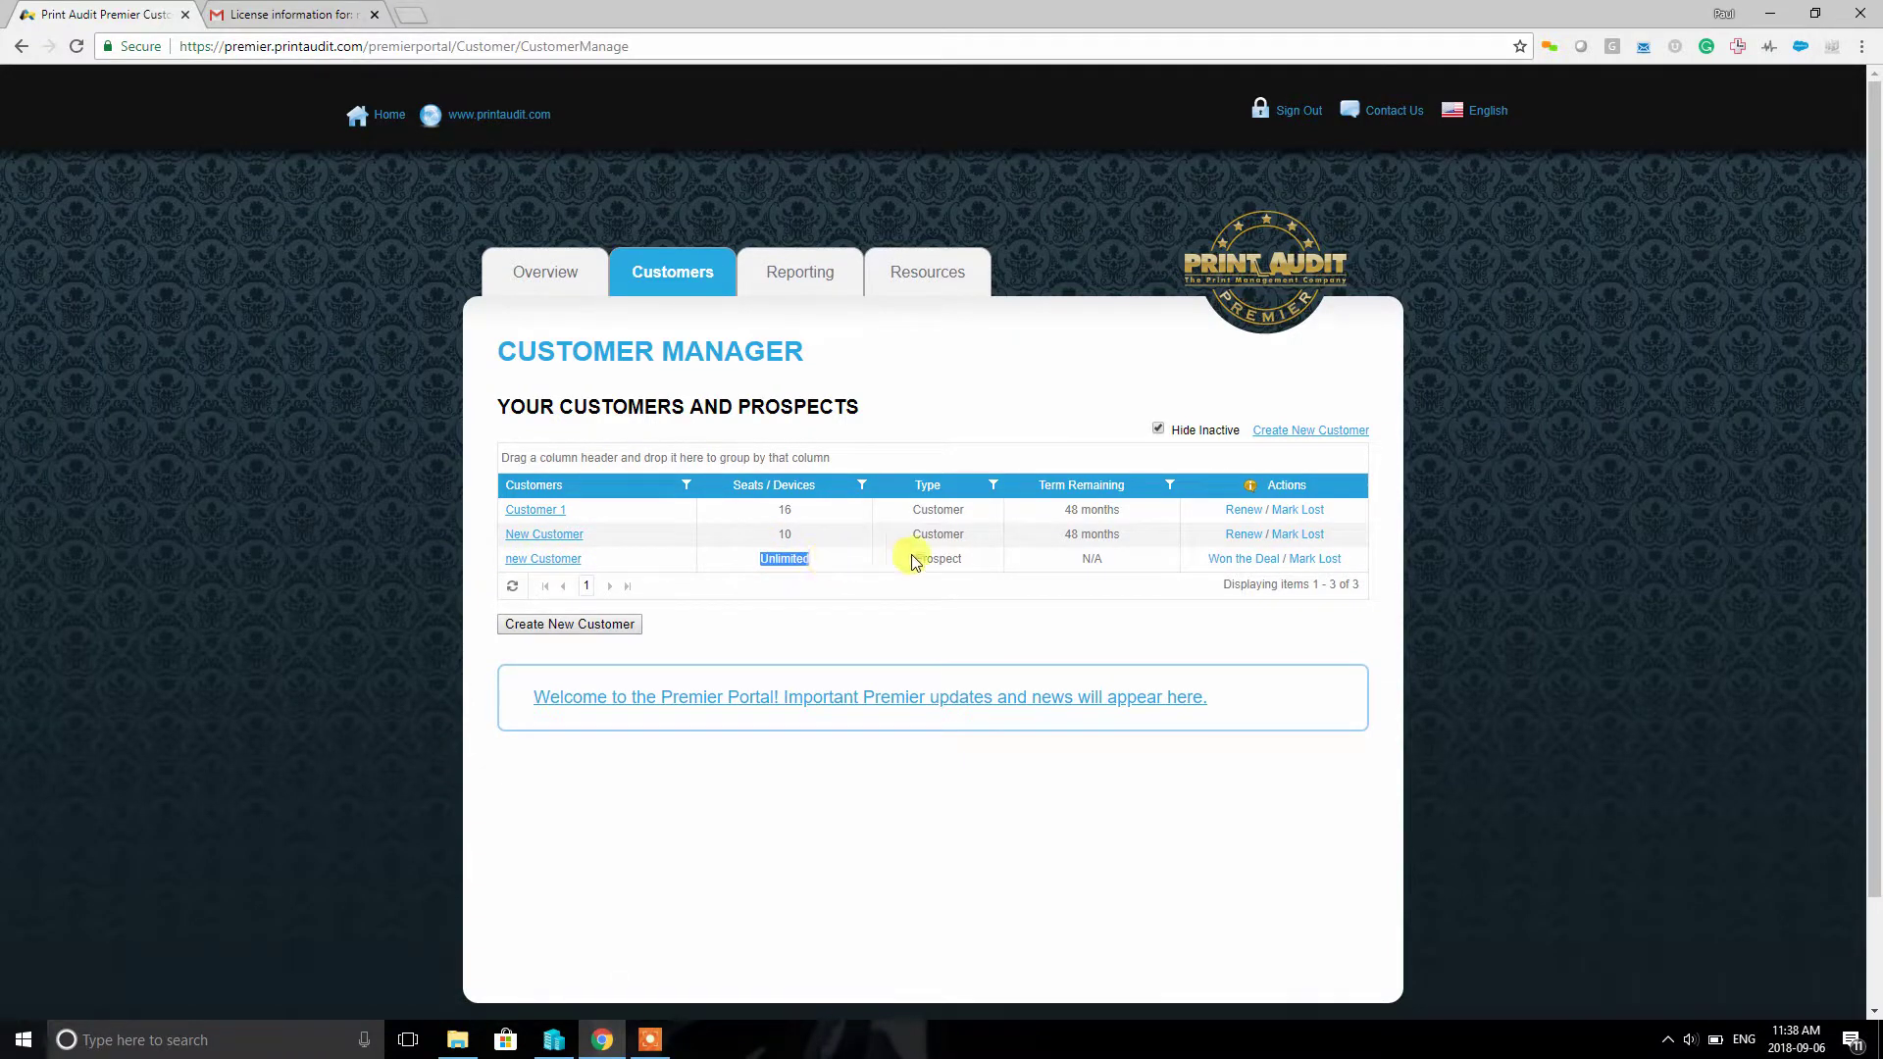
double_click(941, 559)
double_click(1091, 561)
left_click(1244, 561)
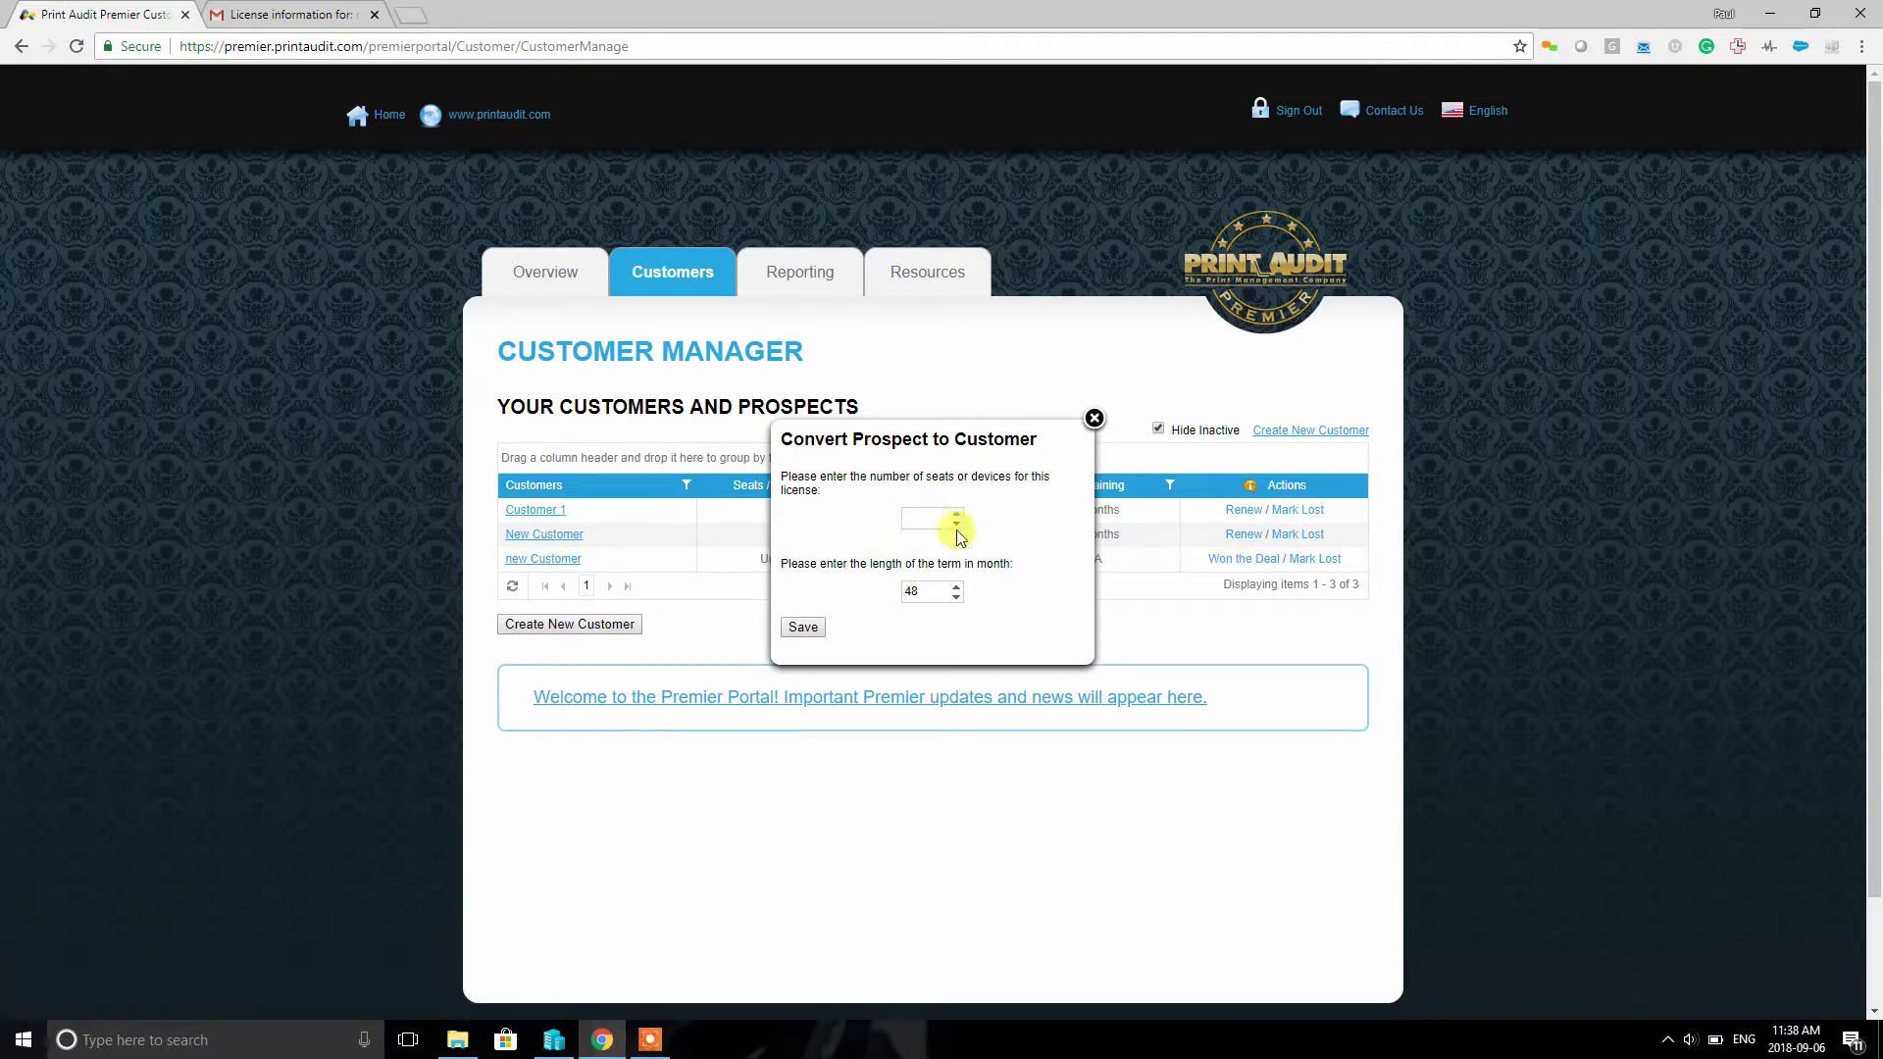
left_click(956, 517)
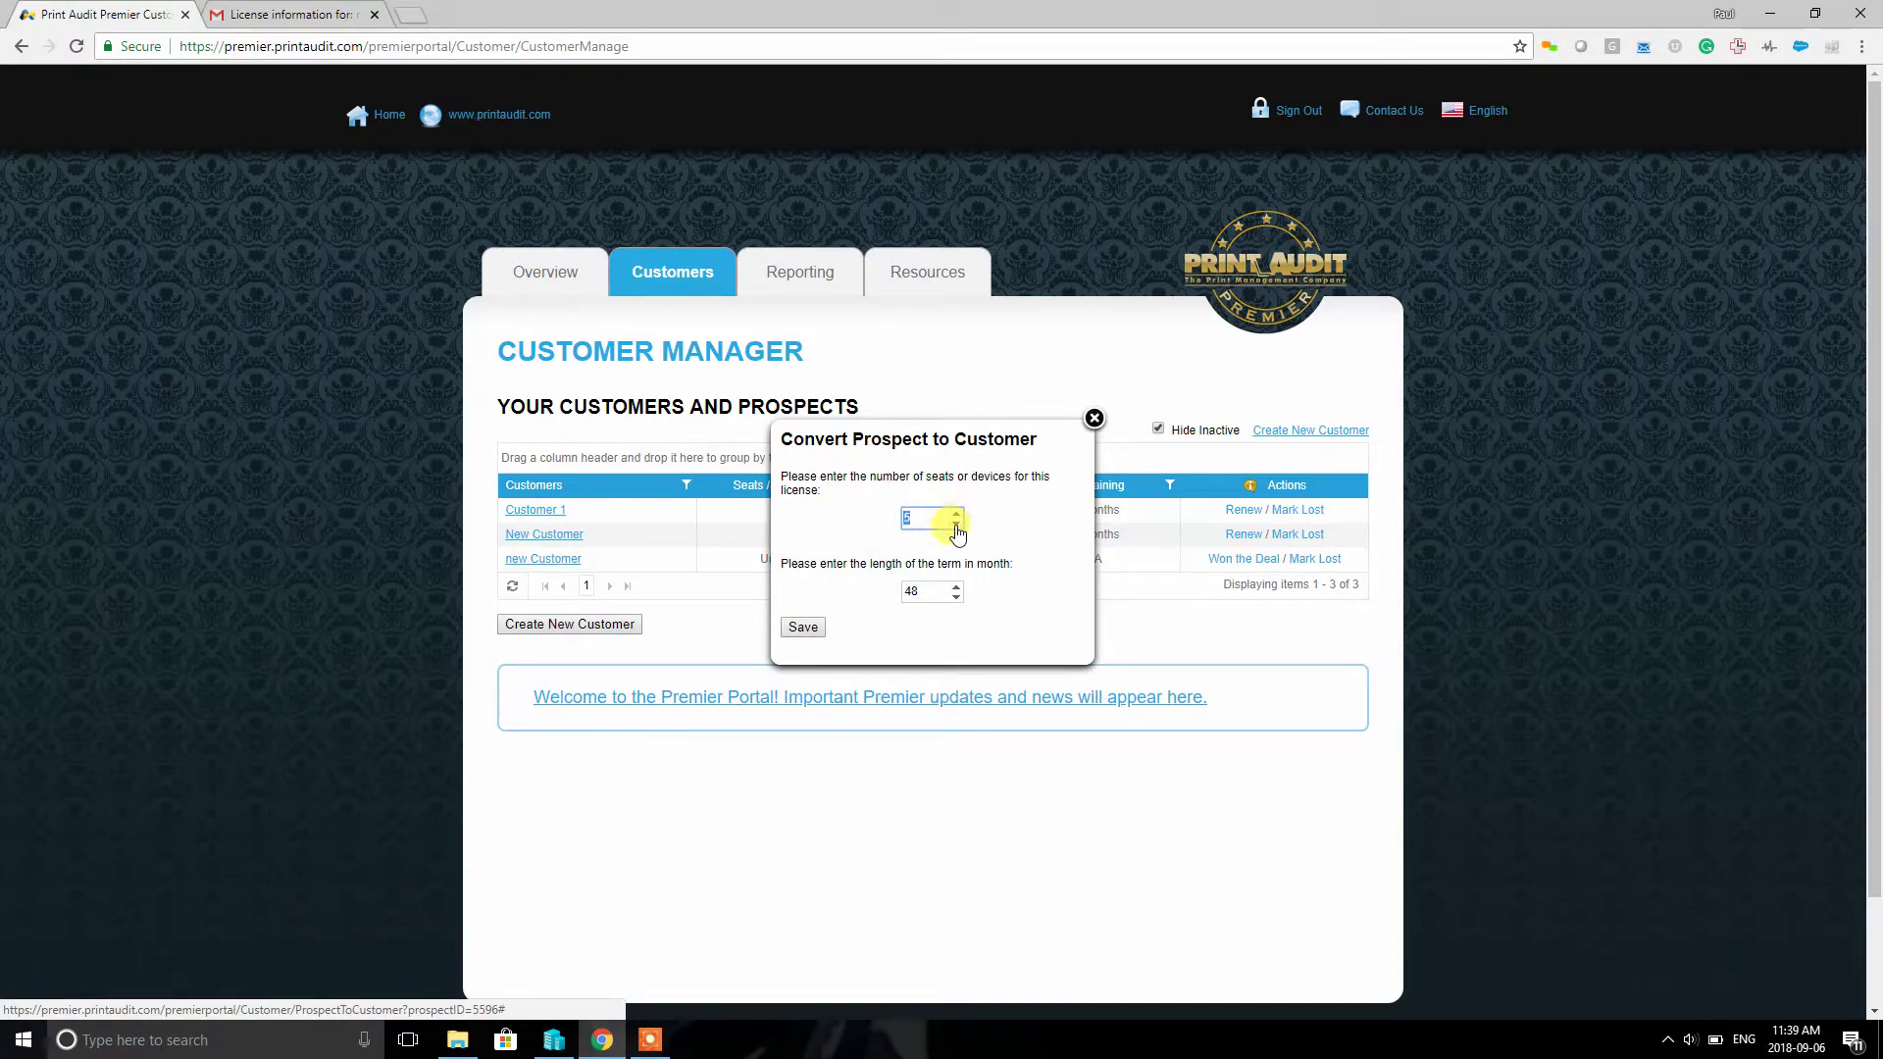
left_click(905, 520)
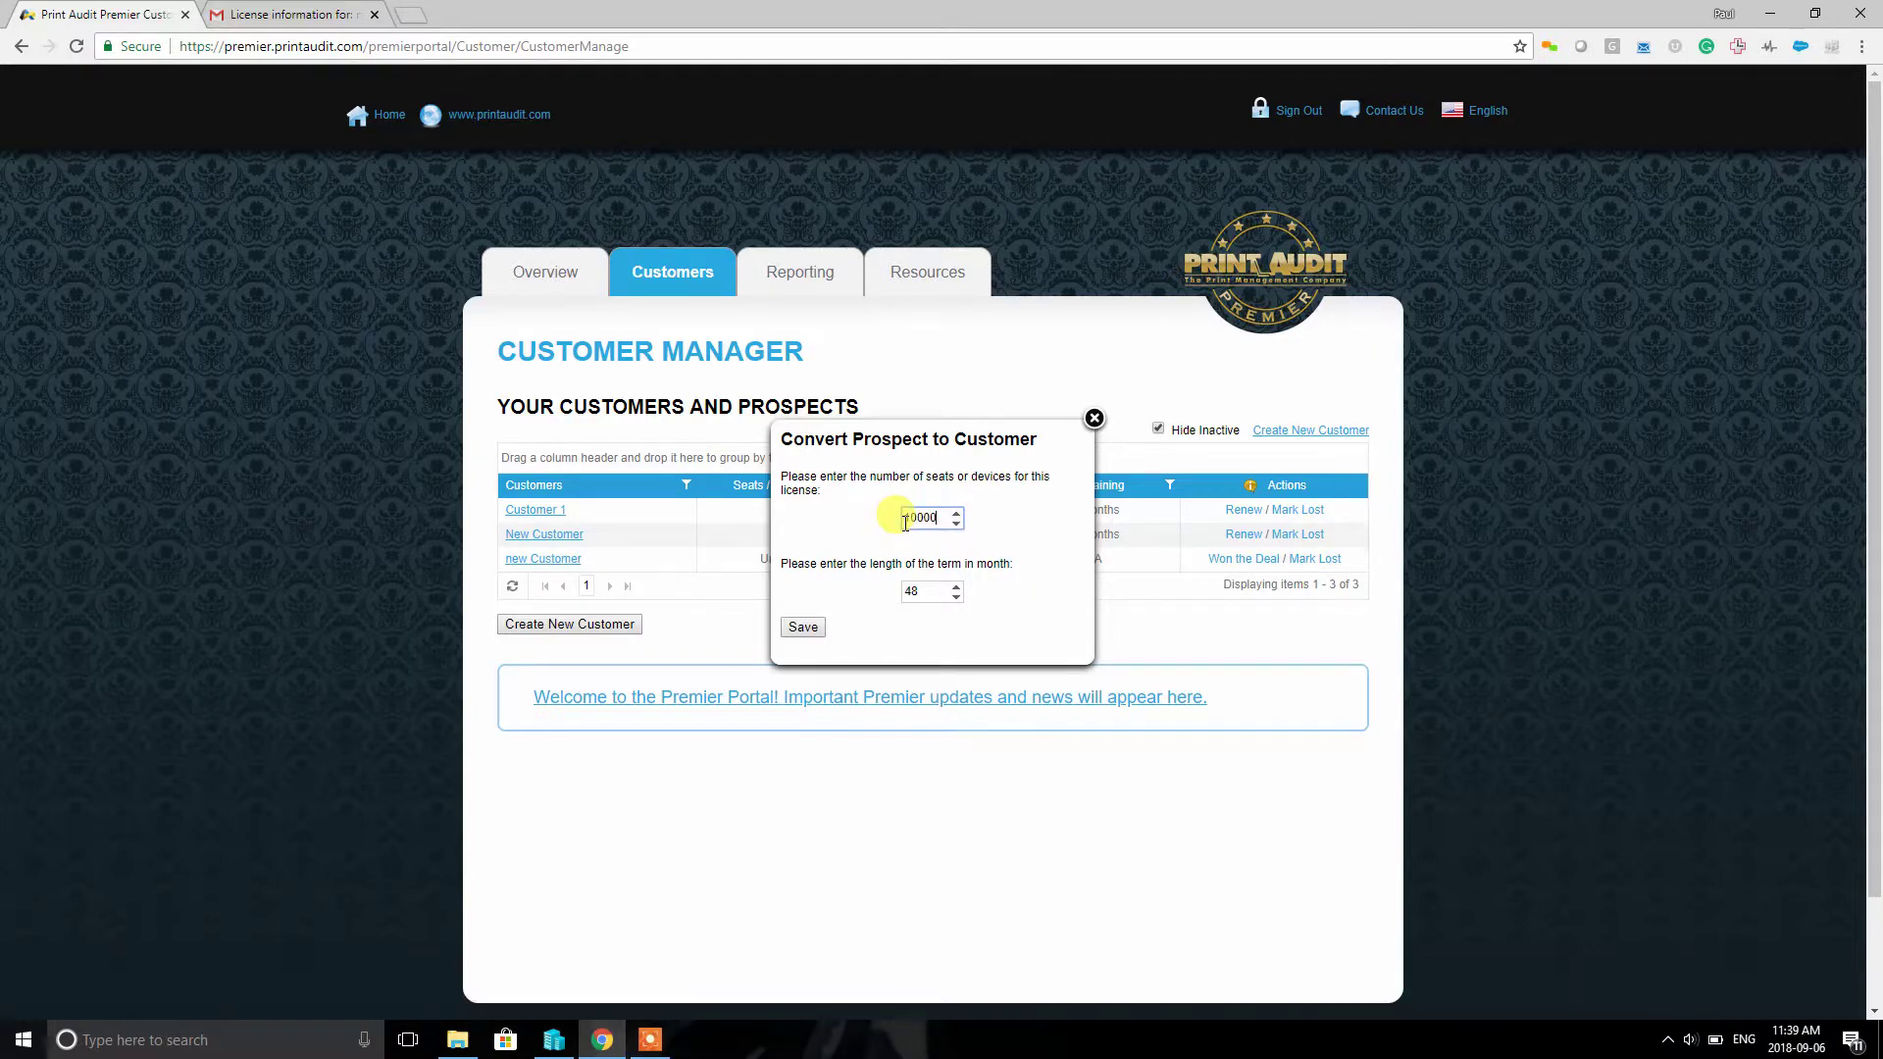
left_click(864, 530)
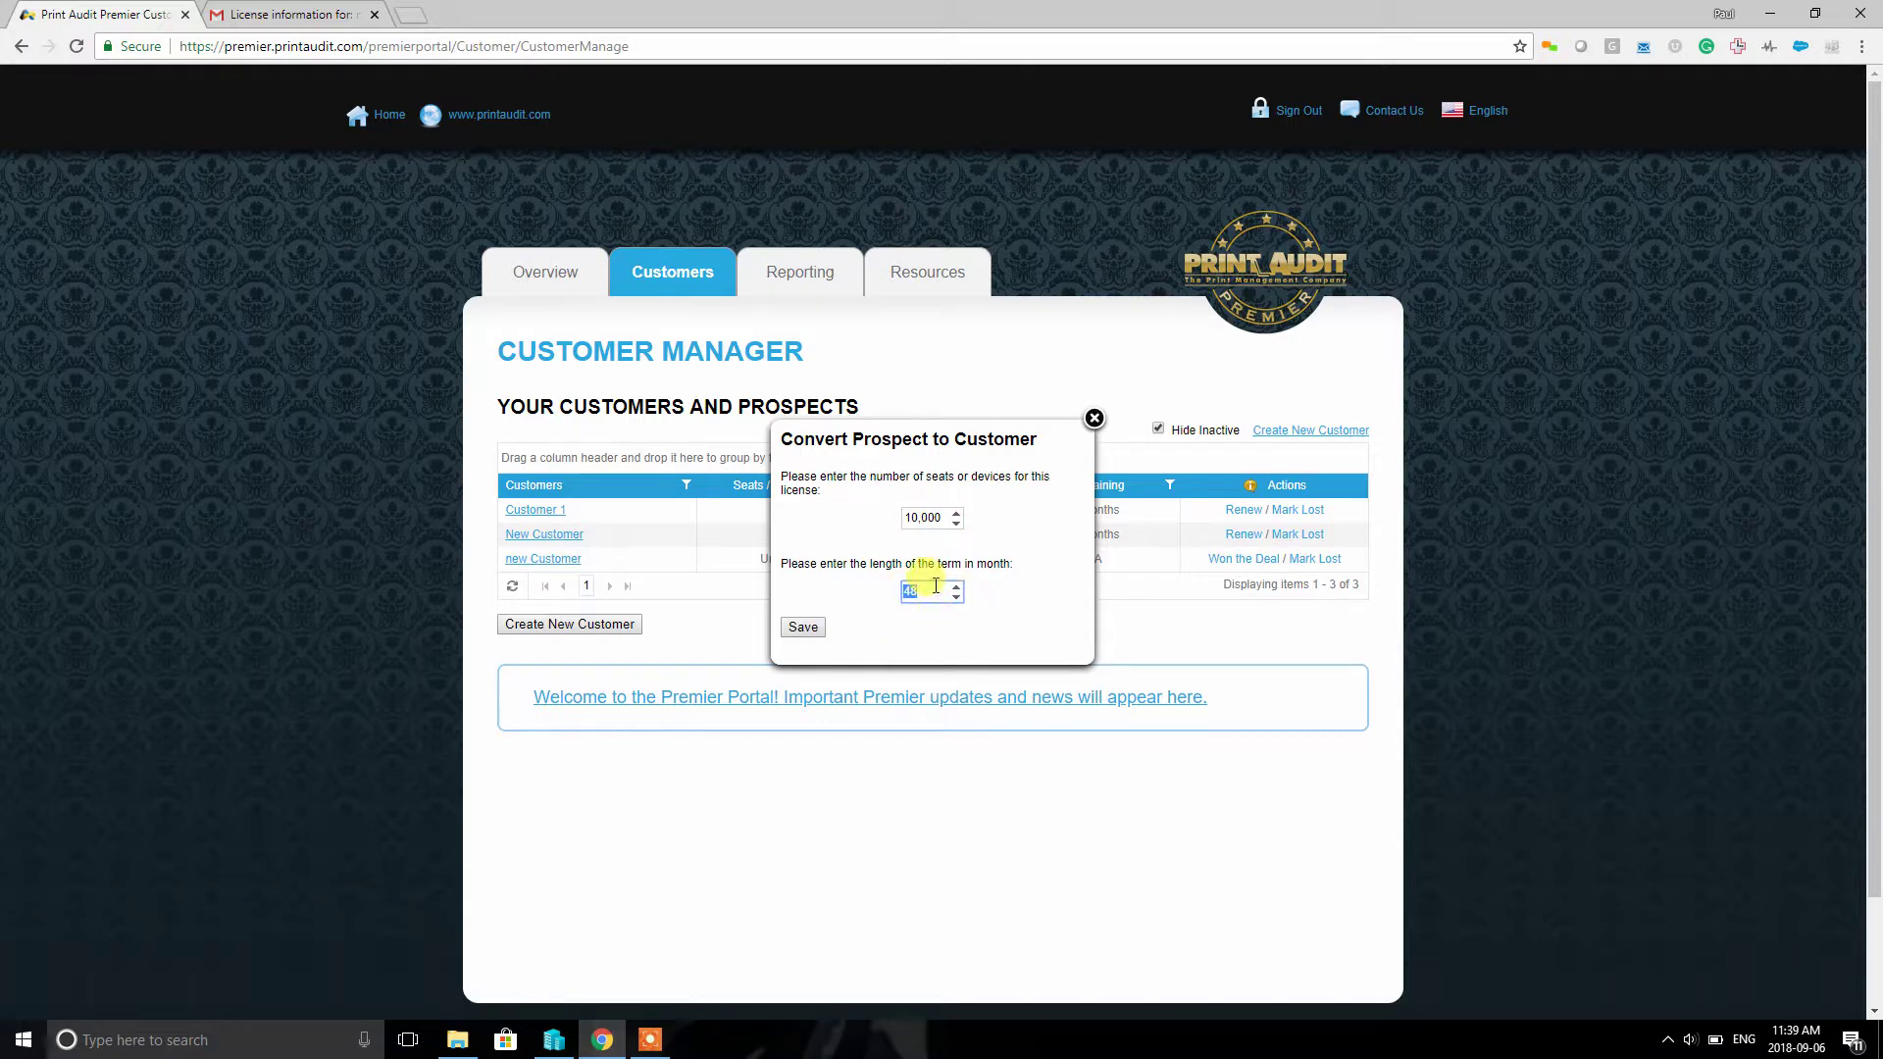
left_click(804, 629)
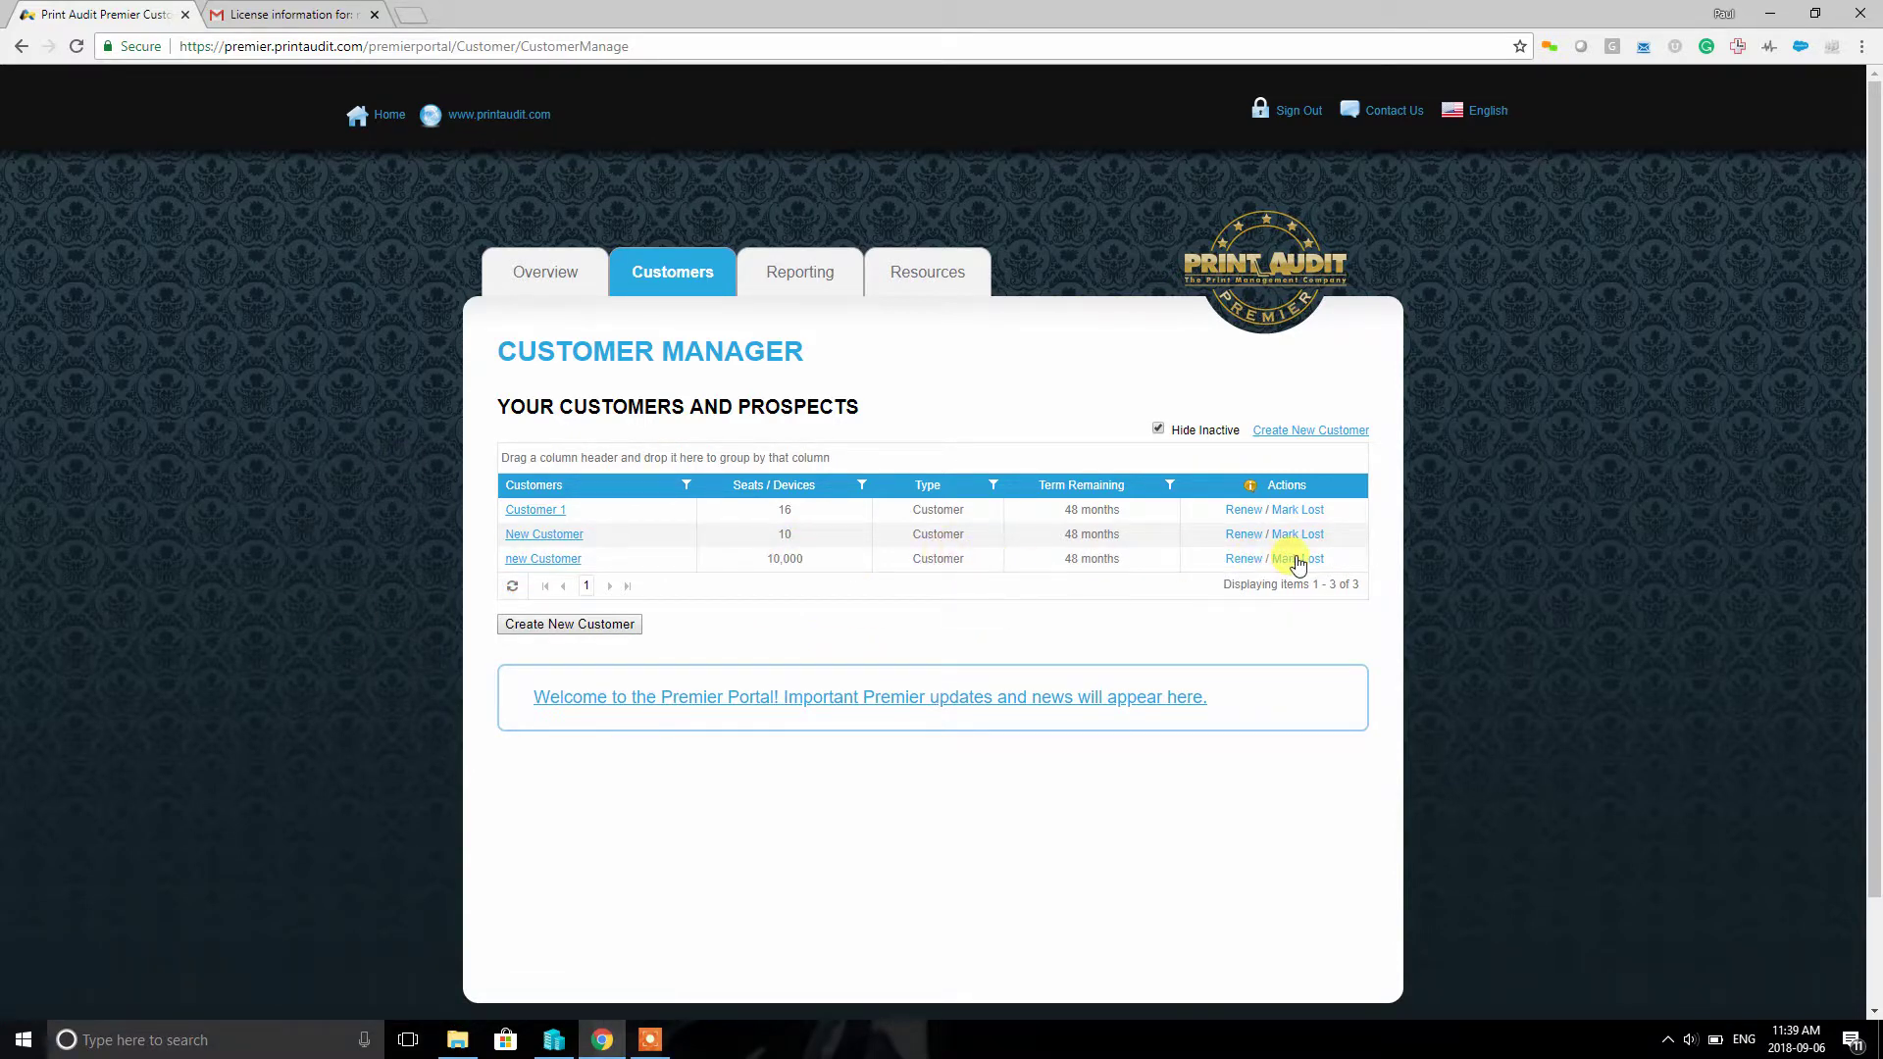
Step: Run the Export all Licenses report, open the downloaded CSV file, and minimize it after viewing
left_click(784, 277)
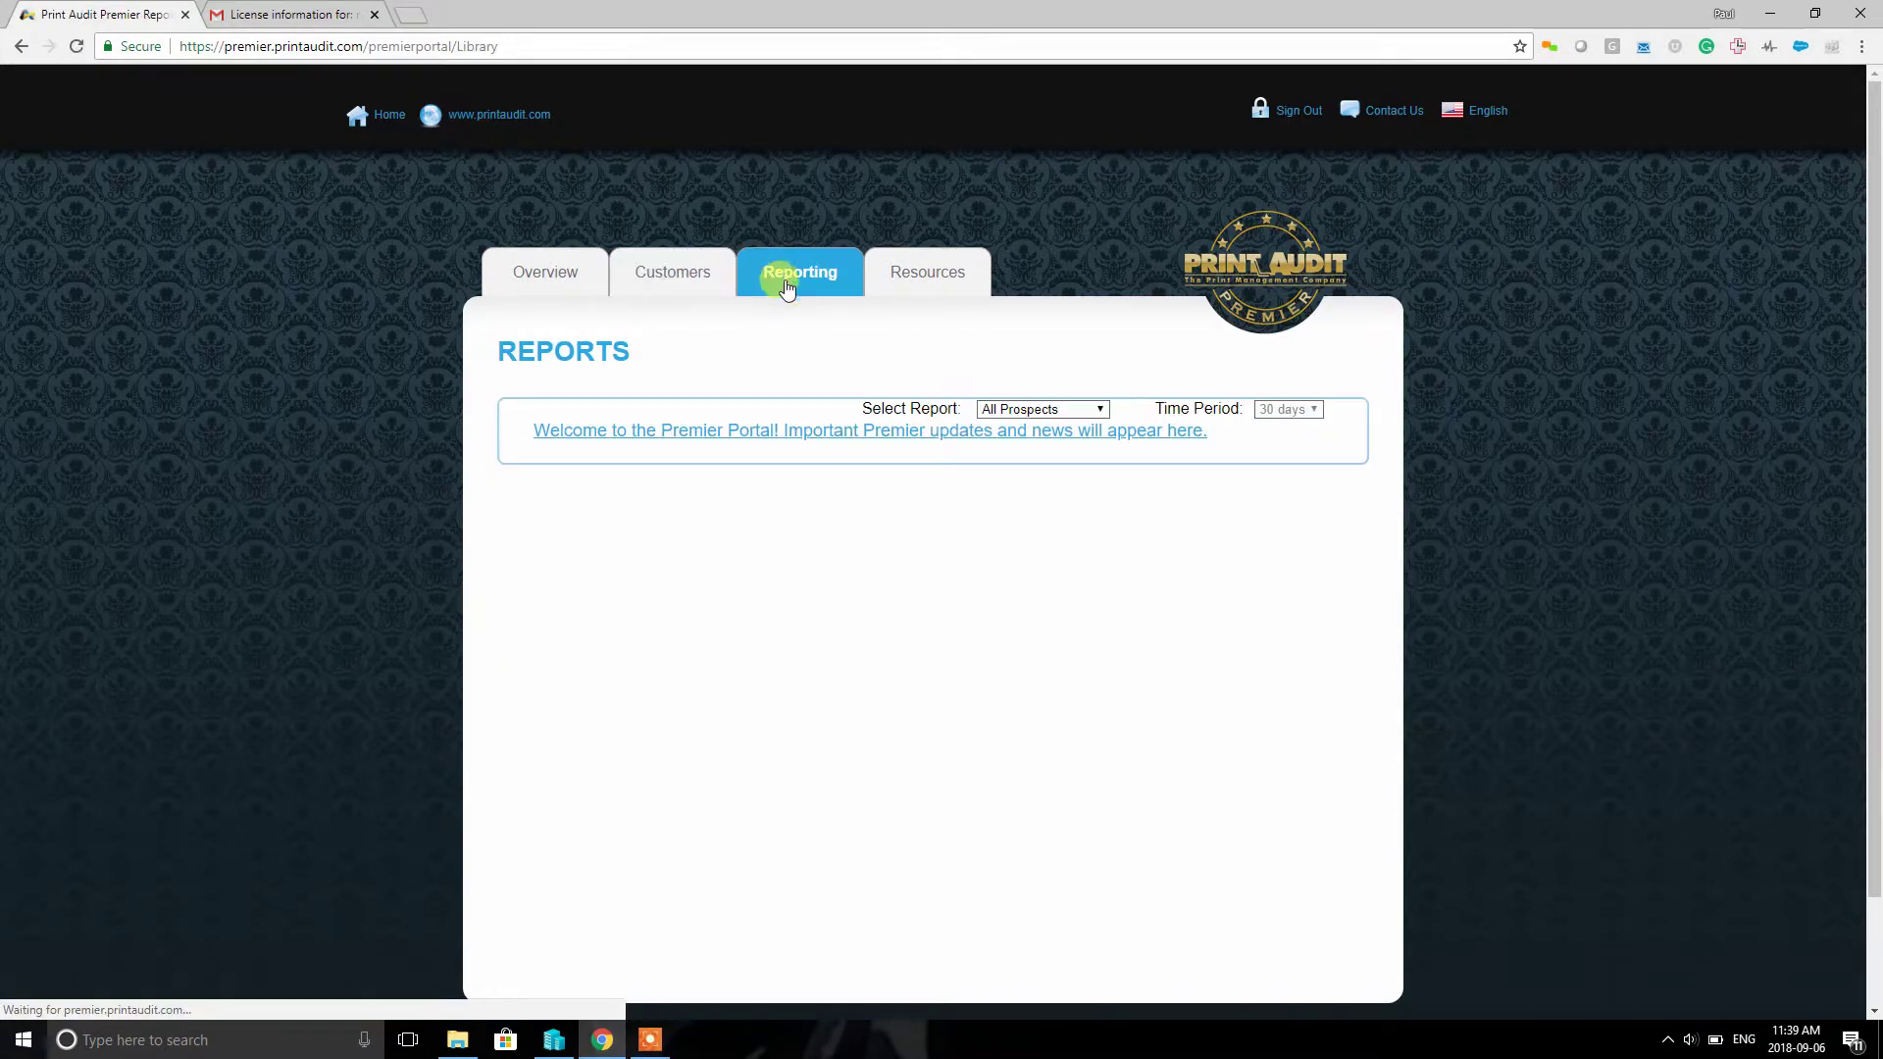
left_click(1080, 417)
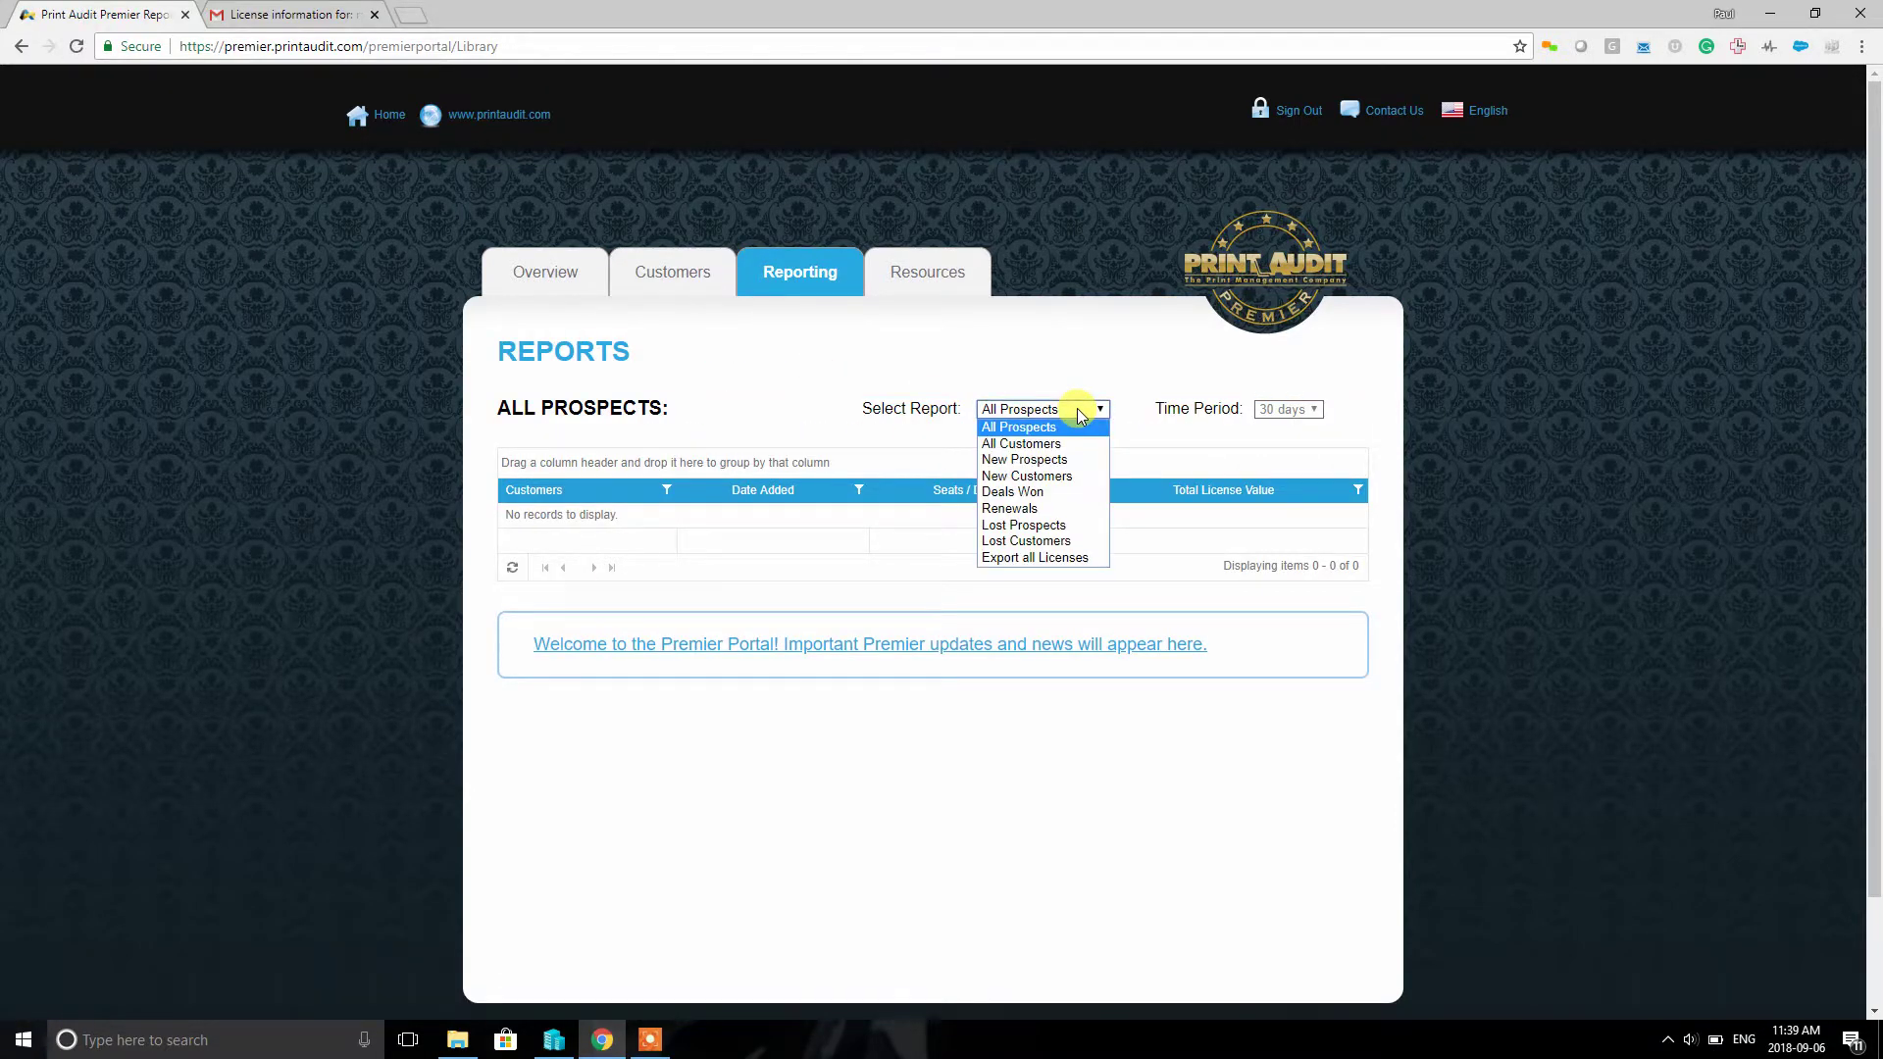
left_click(1079, 555)
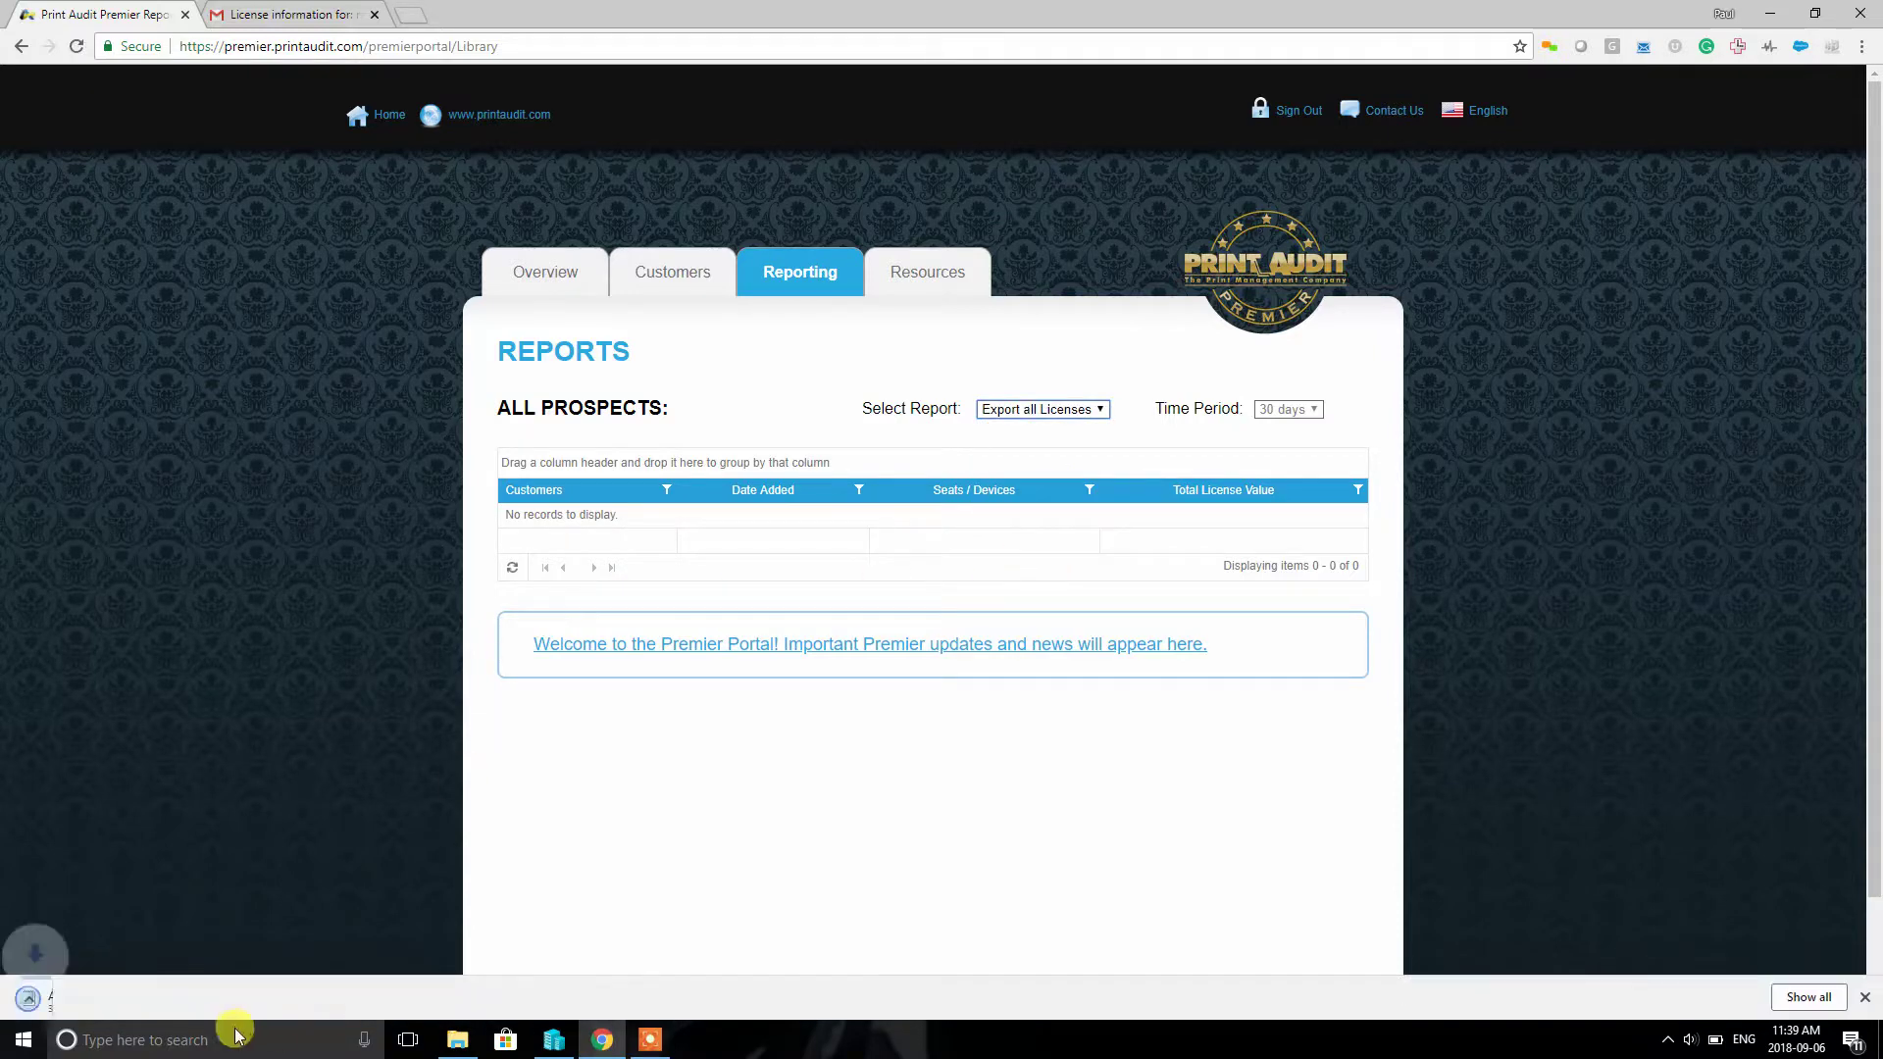
left_click(83, 999)
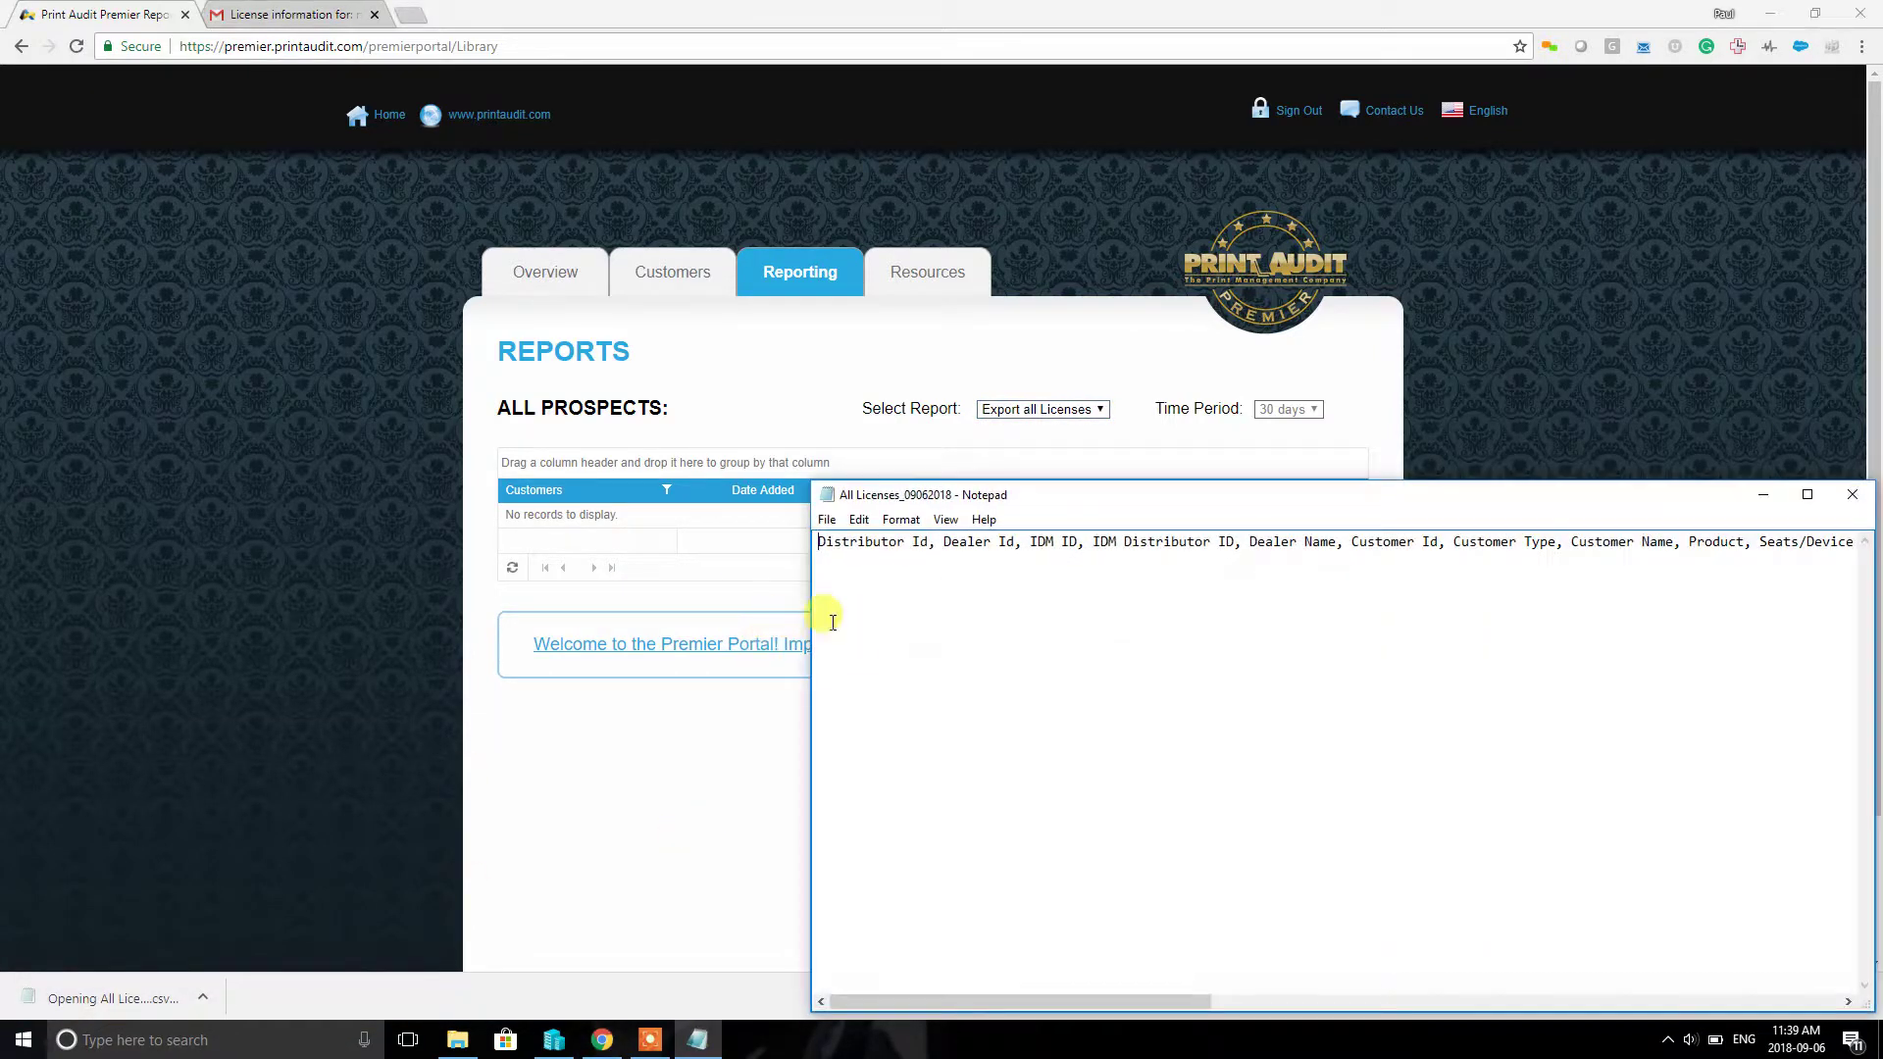
left_click(1763, 495)
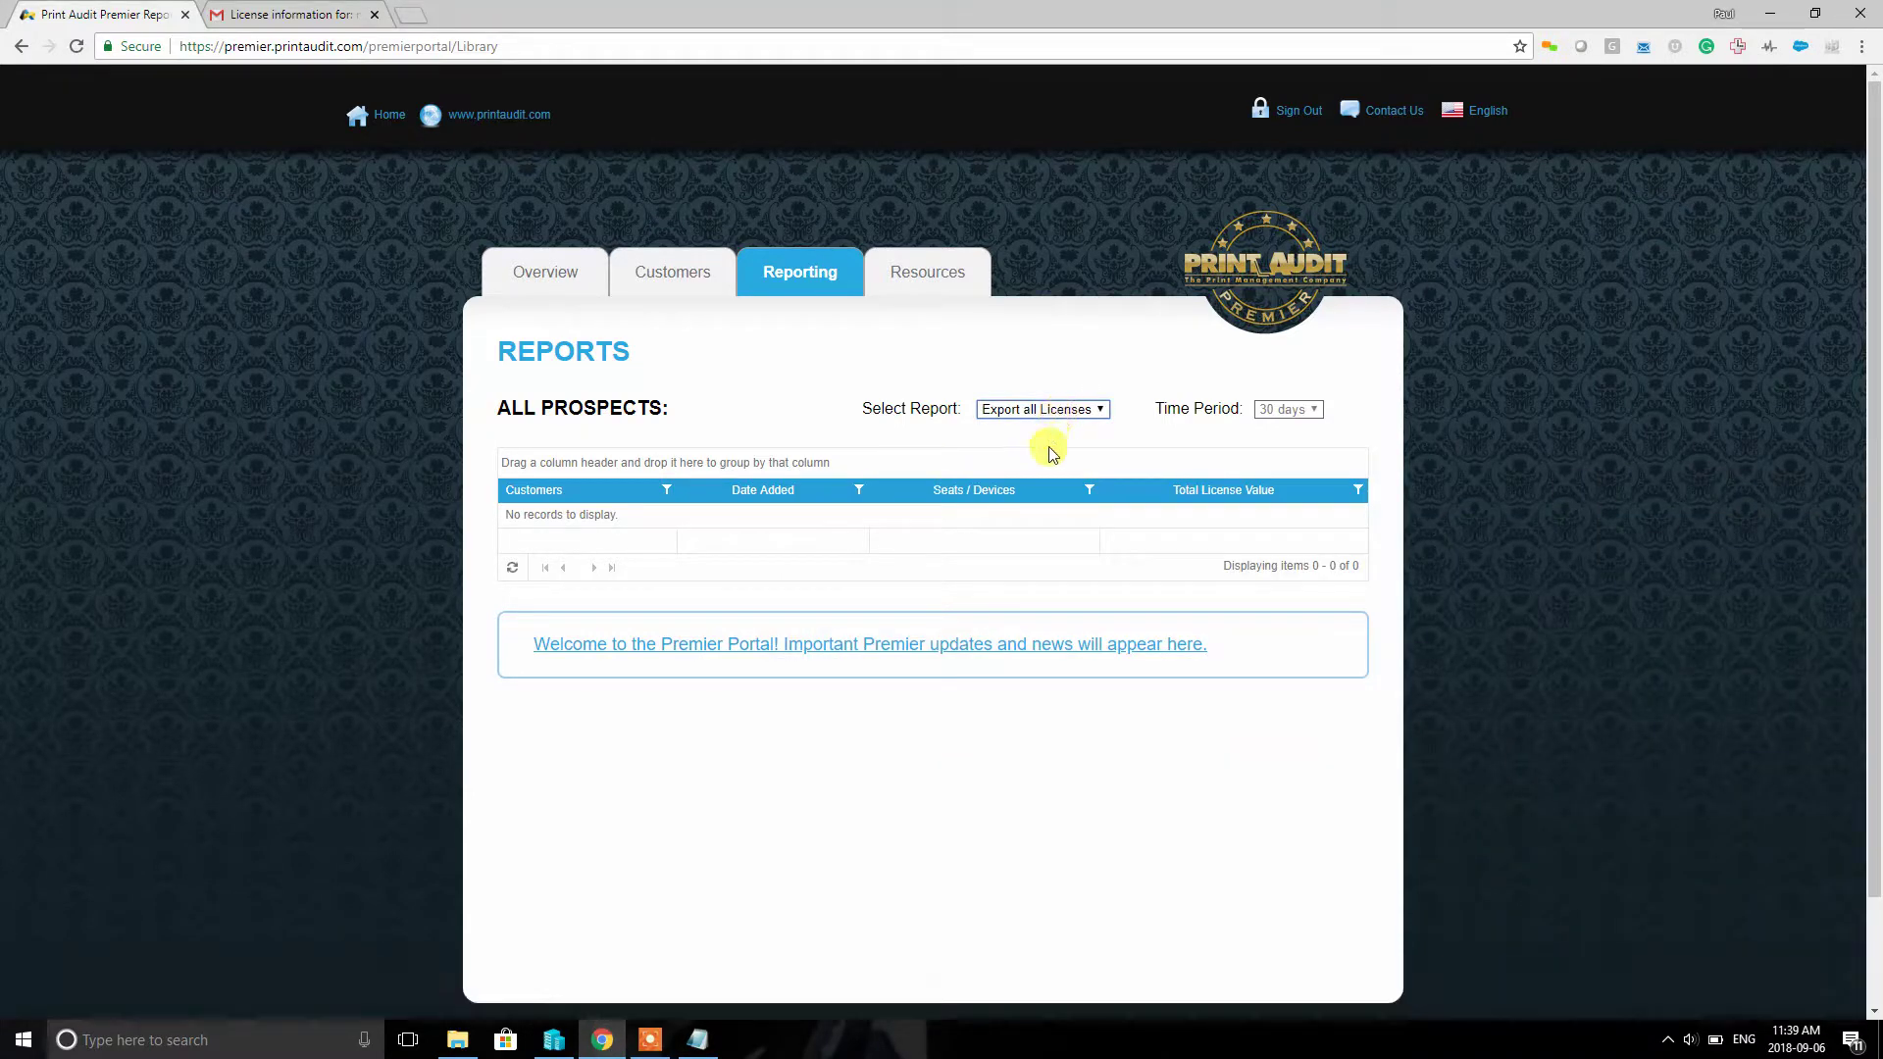
Step: Display the All Customers report and the Deals Won report, and examine the won deal's conversion date, seats, and total license value
left_click(1063, 409)
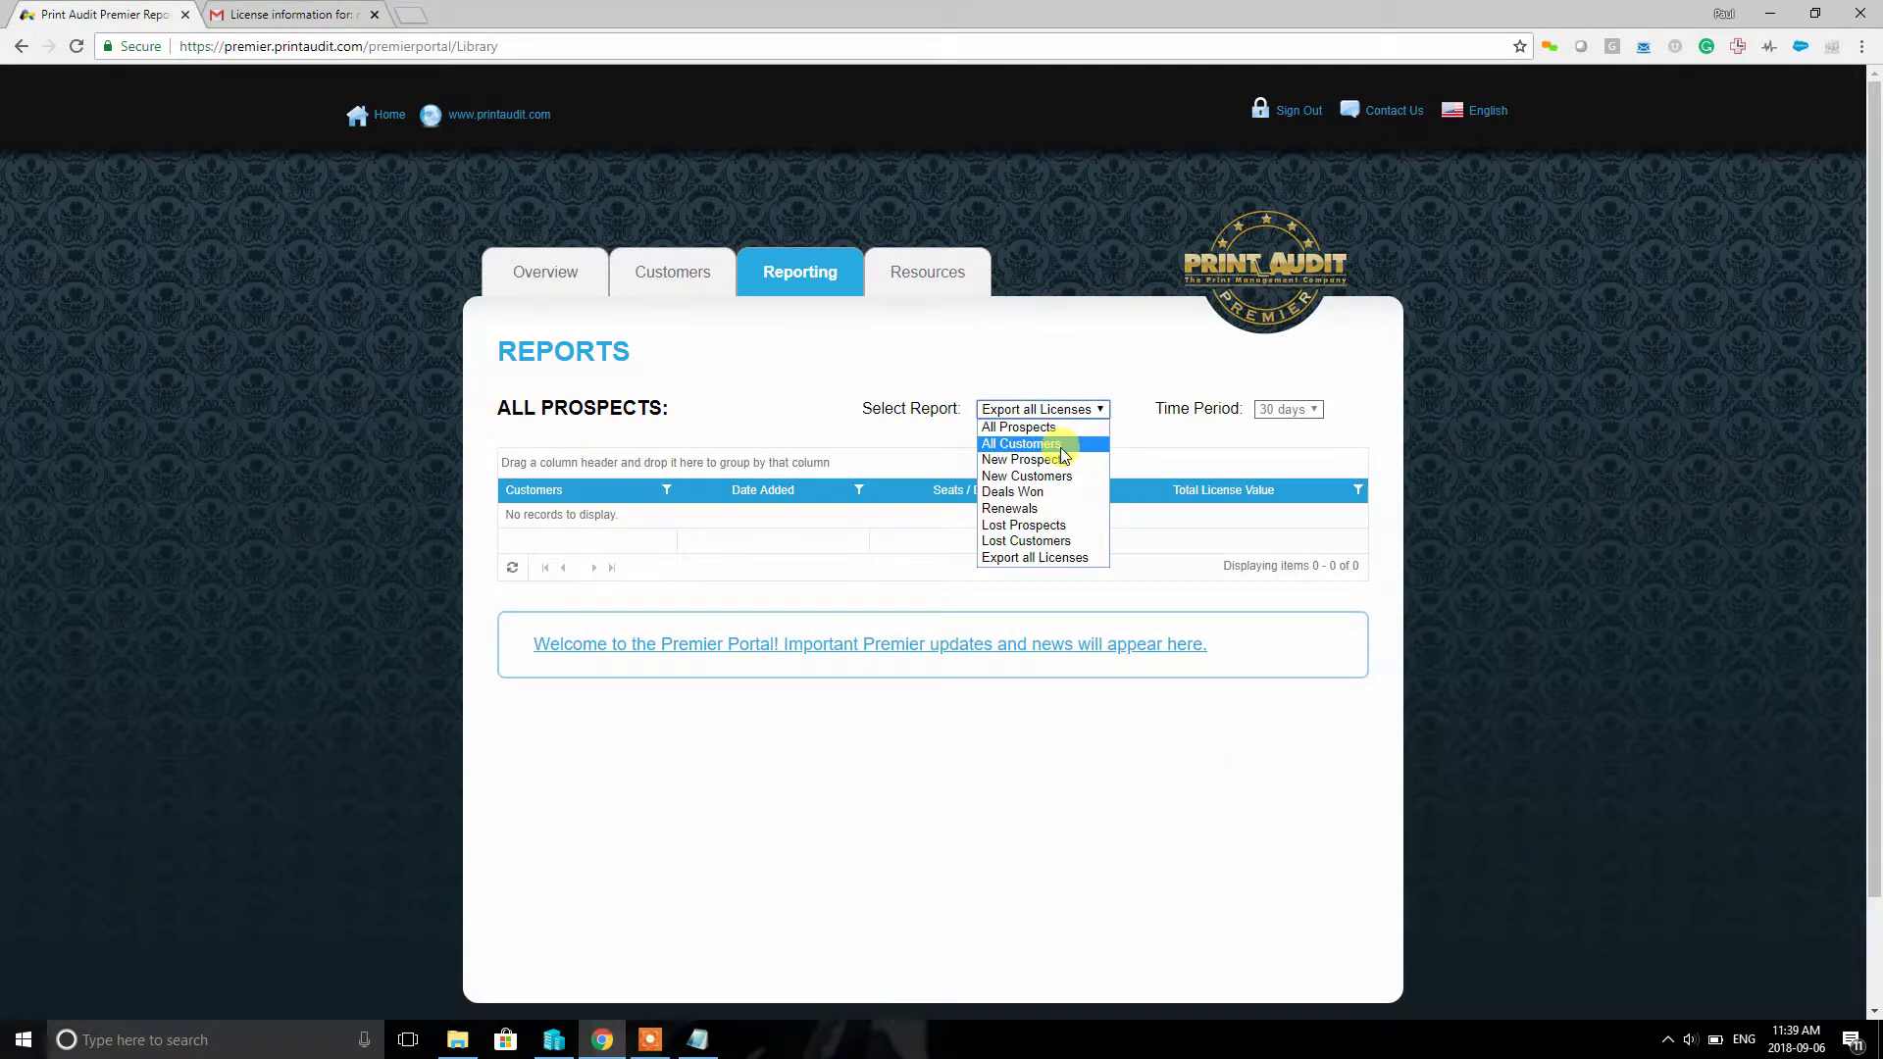
left_click(1062, 447)
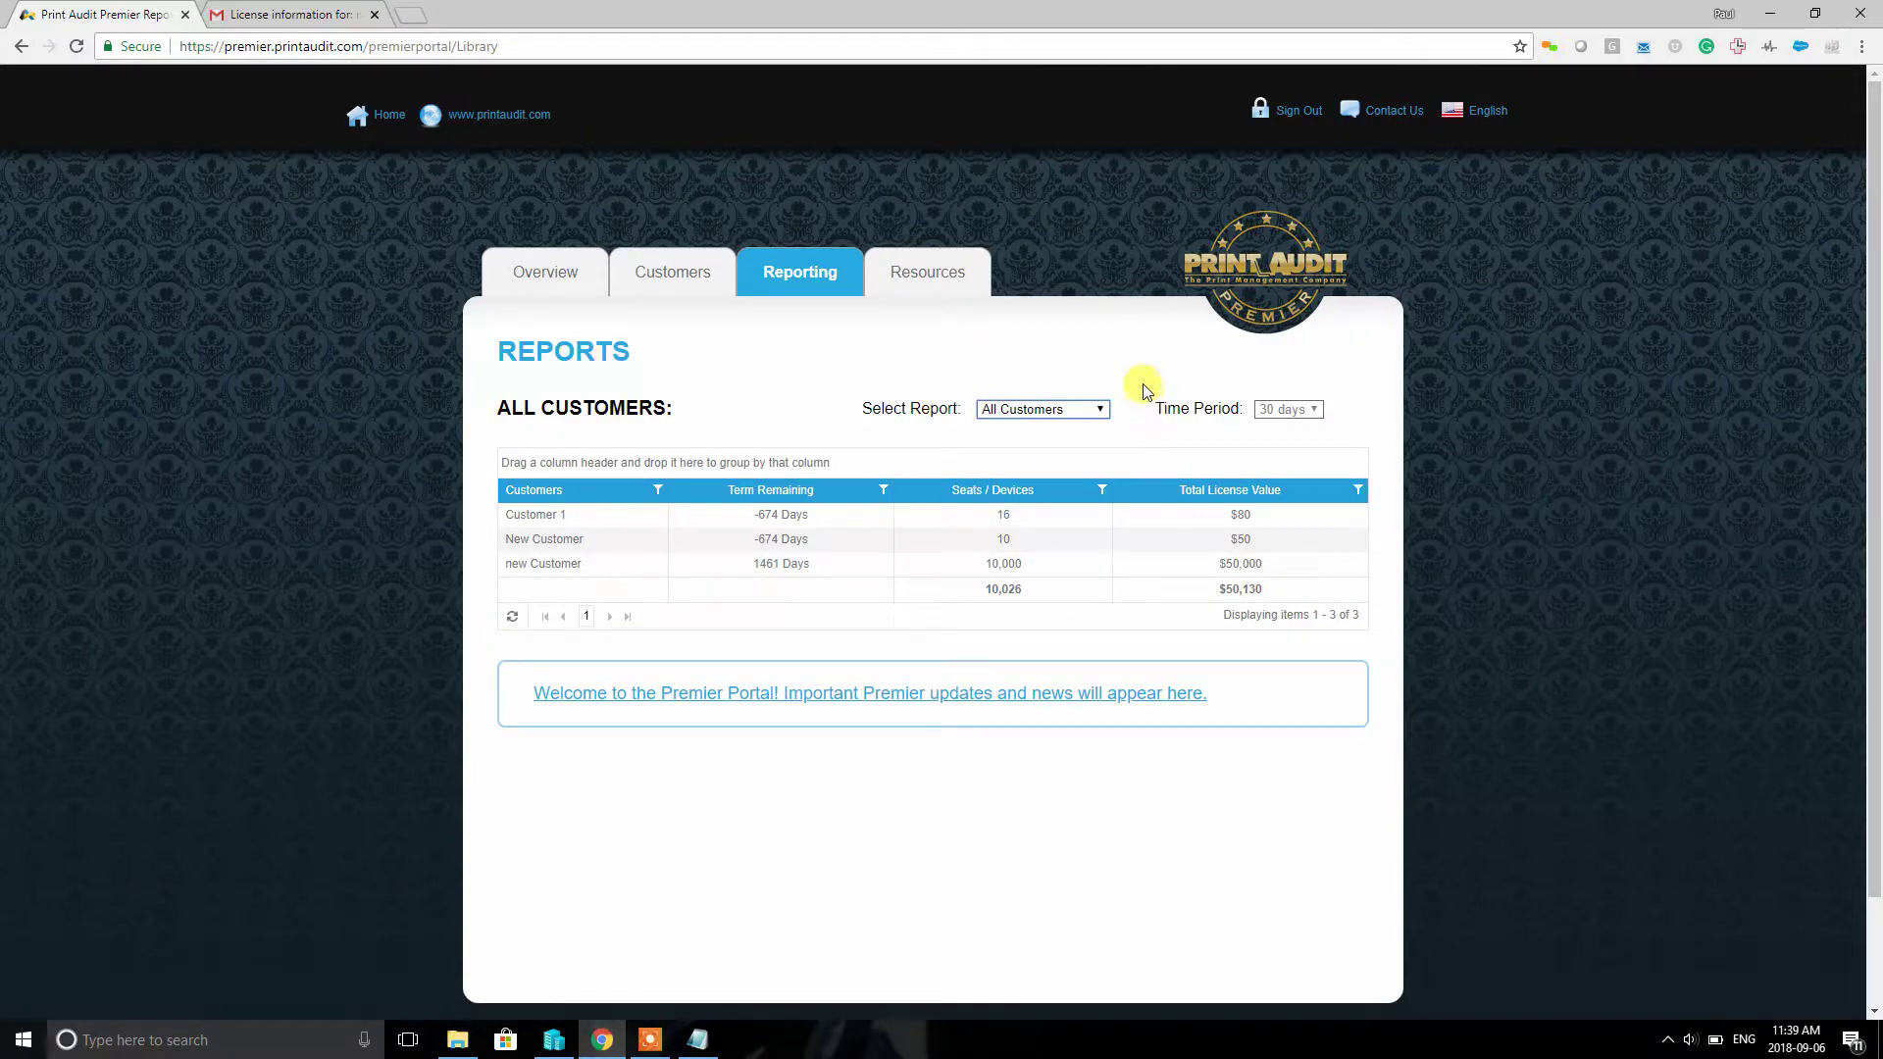
left_click(1092, 410)
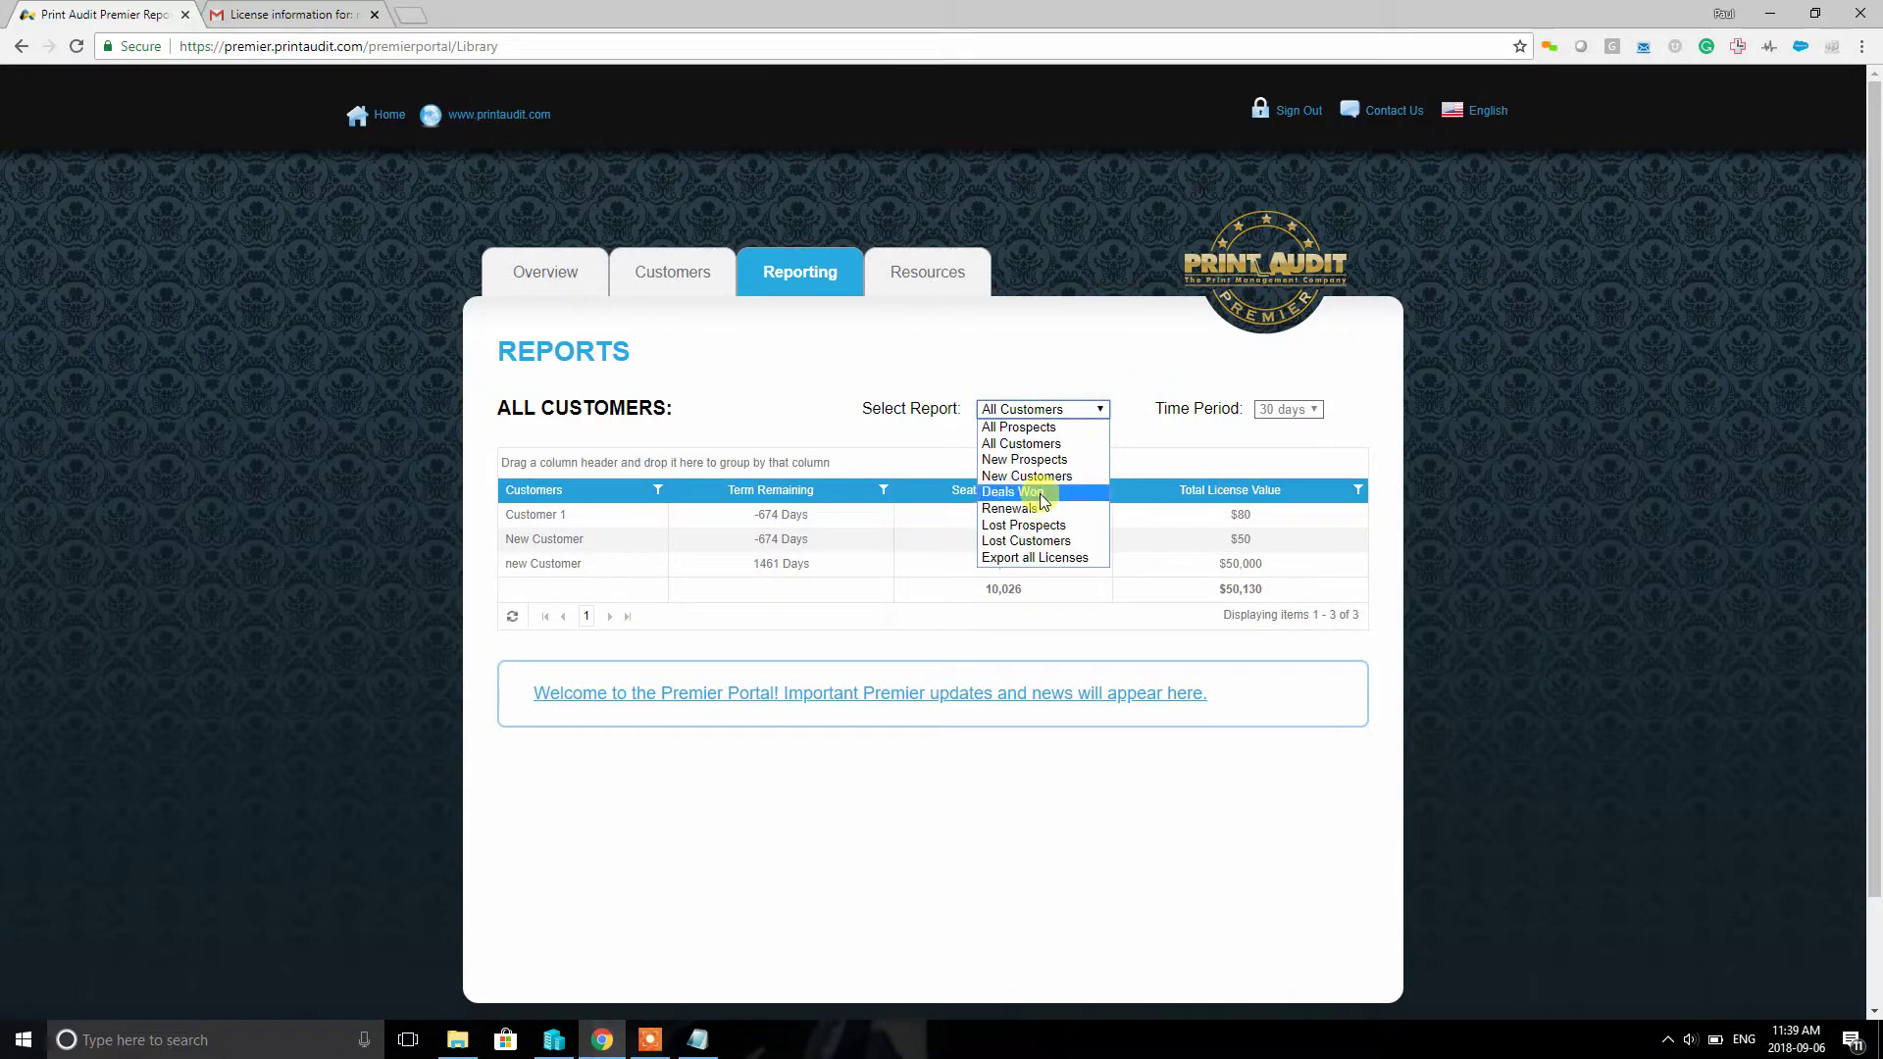
left_click(1041, 500)
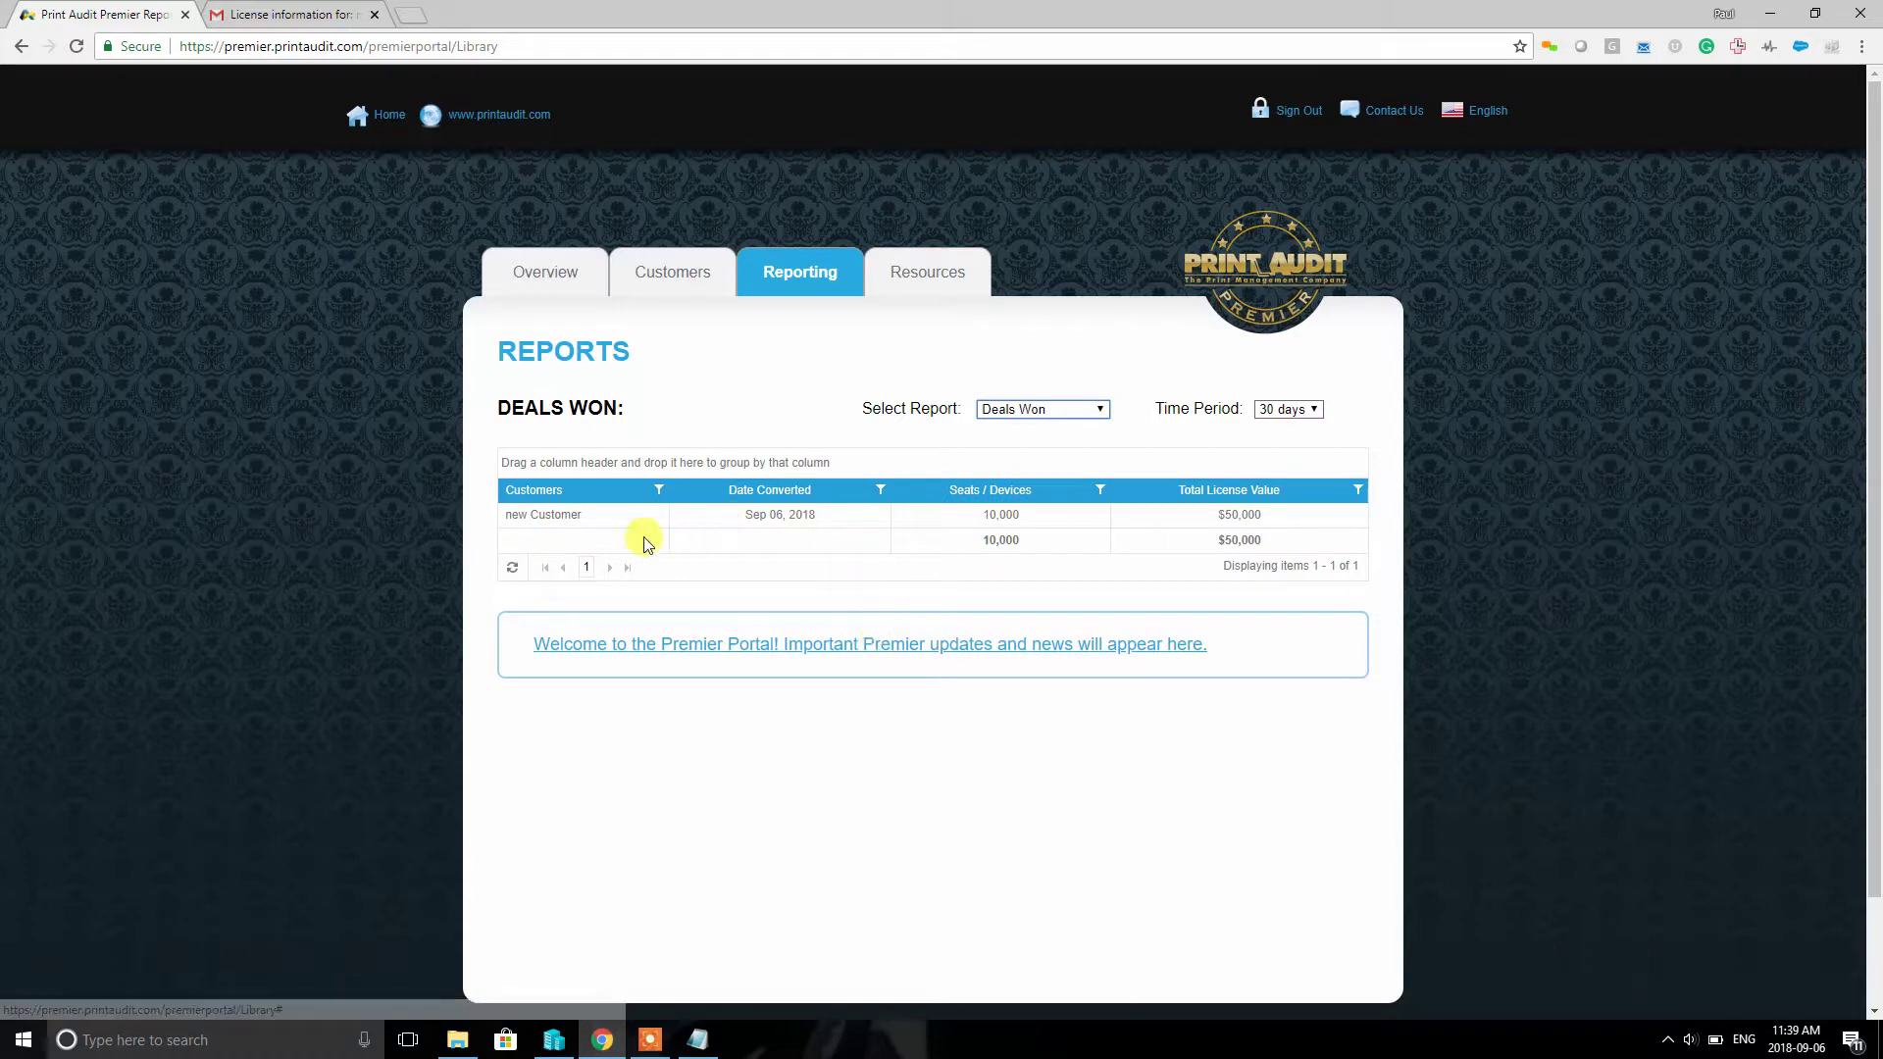
left_click_drag(752, 512, 1079, 515)
left_click_drag(1272, 515, 1206, 515)
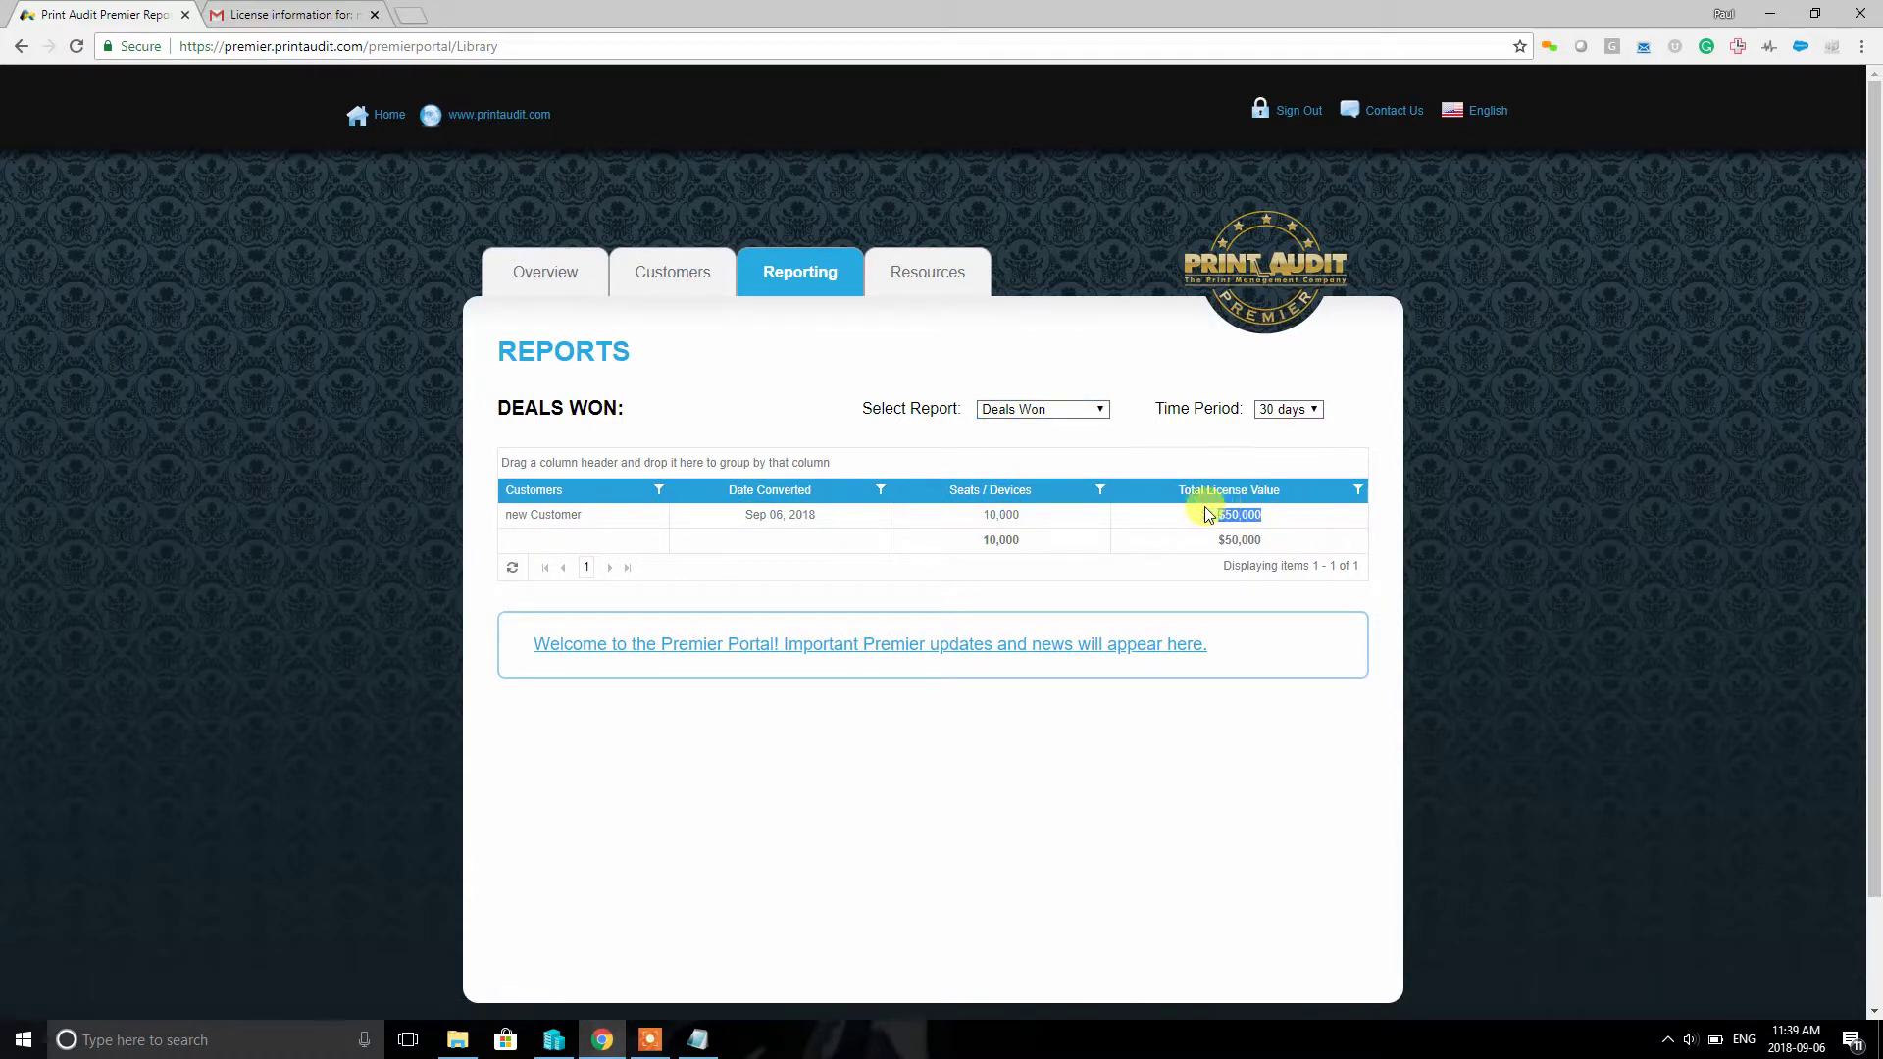
Step: Display the Renewals report and the Lost Prospects report, and look over the remaining report types
left_click(1082, 409)
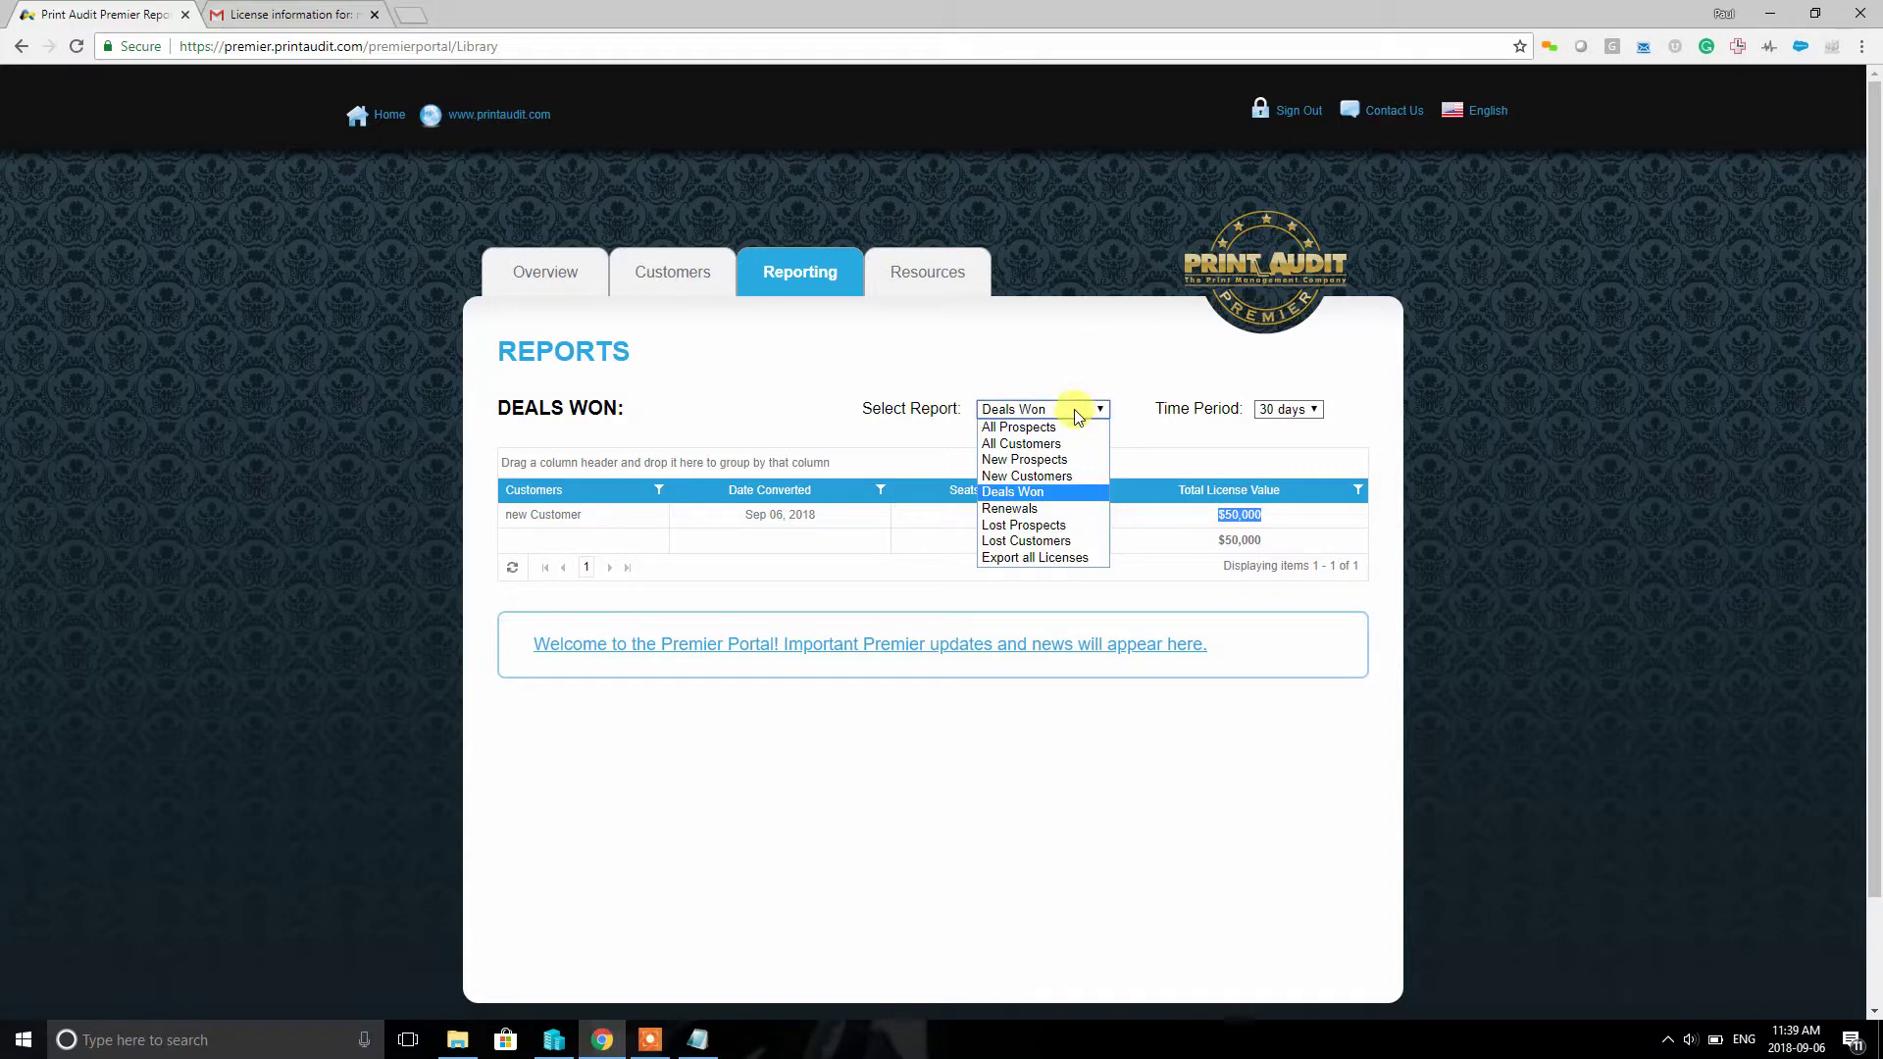
left_click(1022, 508)
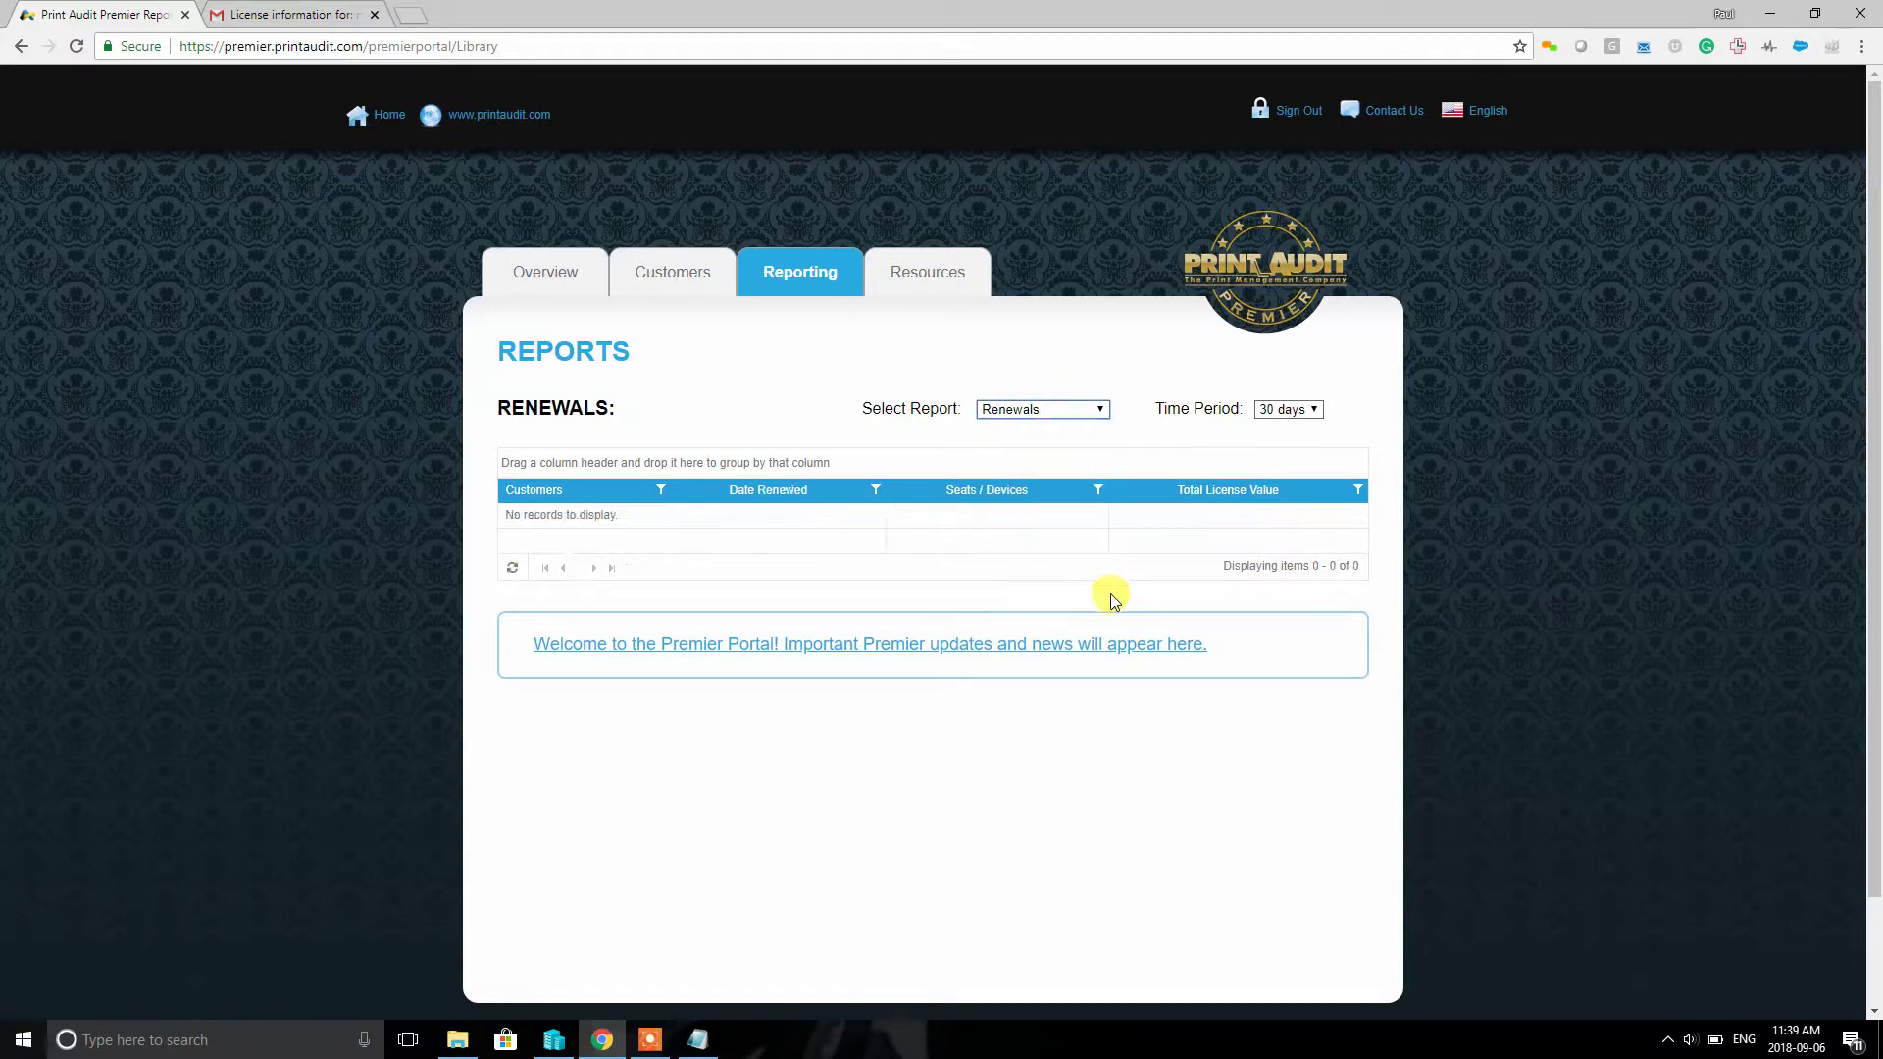
left_click(1072, 409)
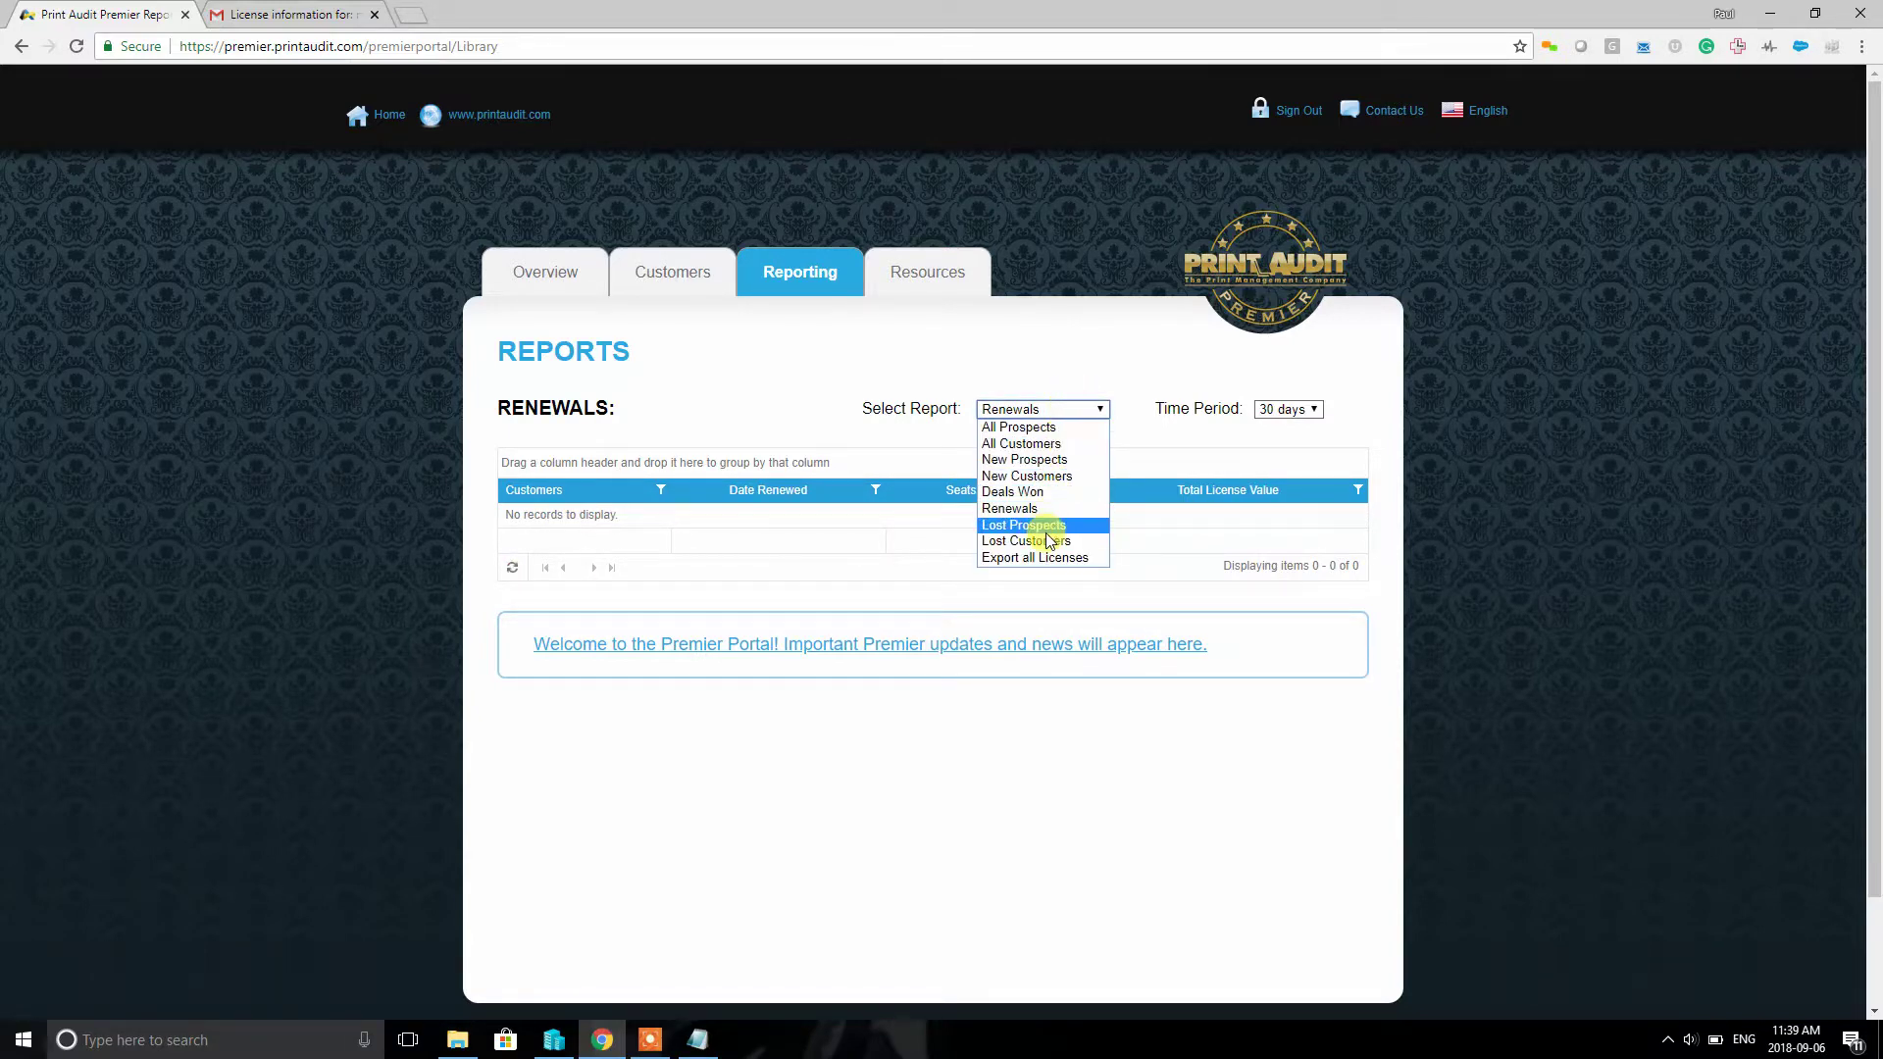
left_click(1060, 523)
left_click(1084, 409)
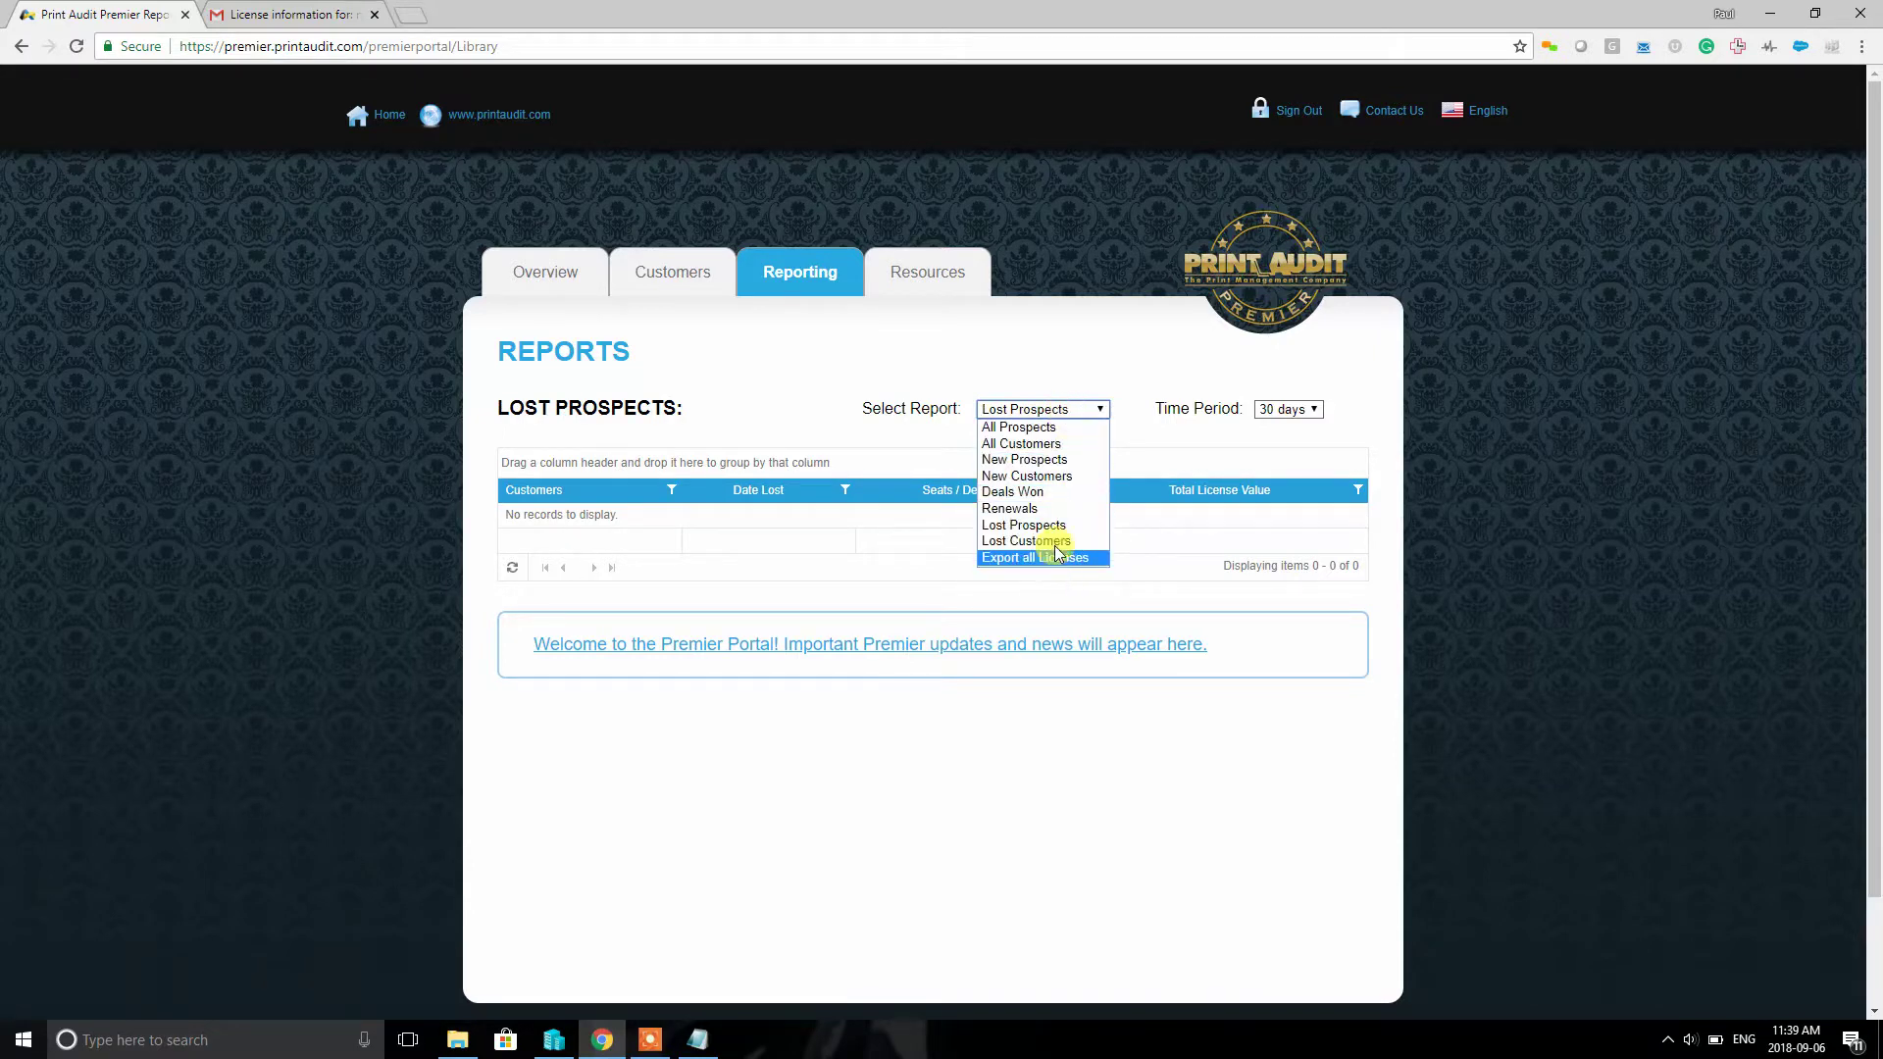
left_click(911, 405)
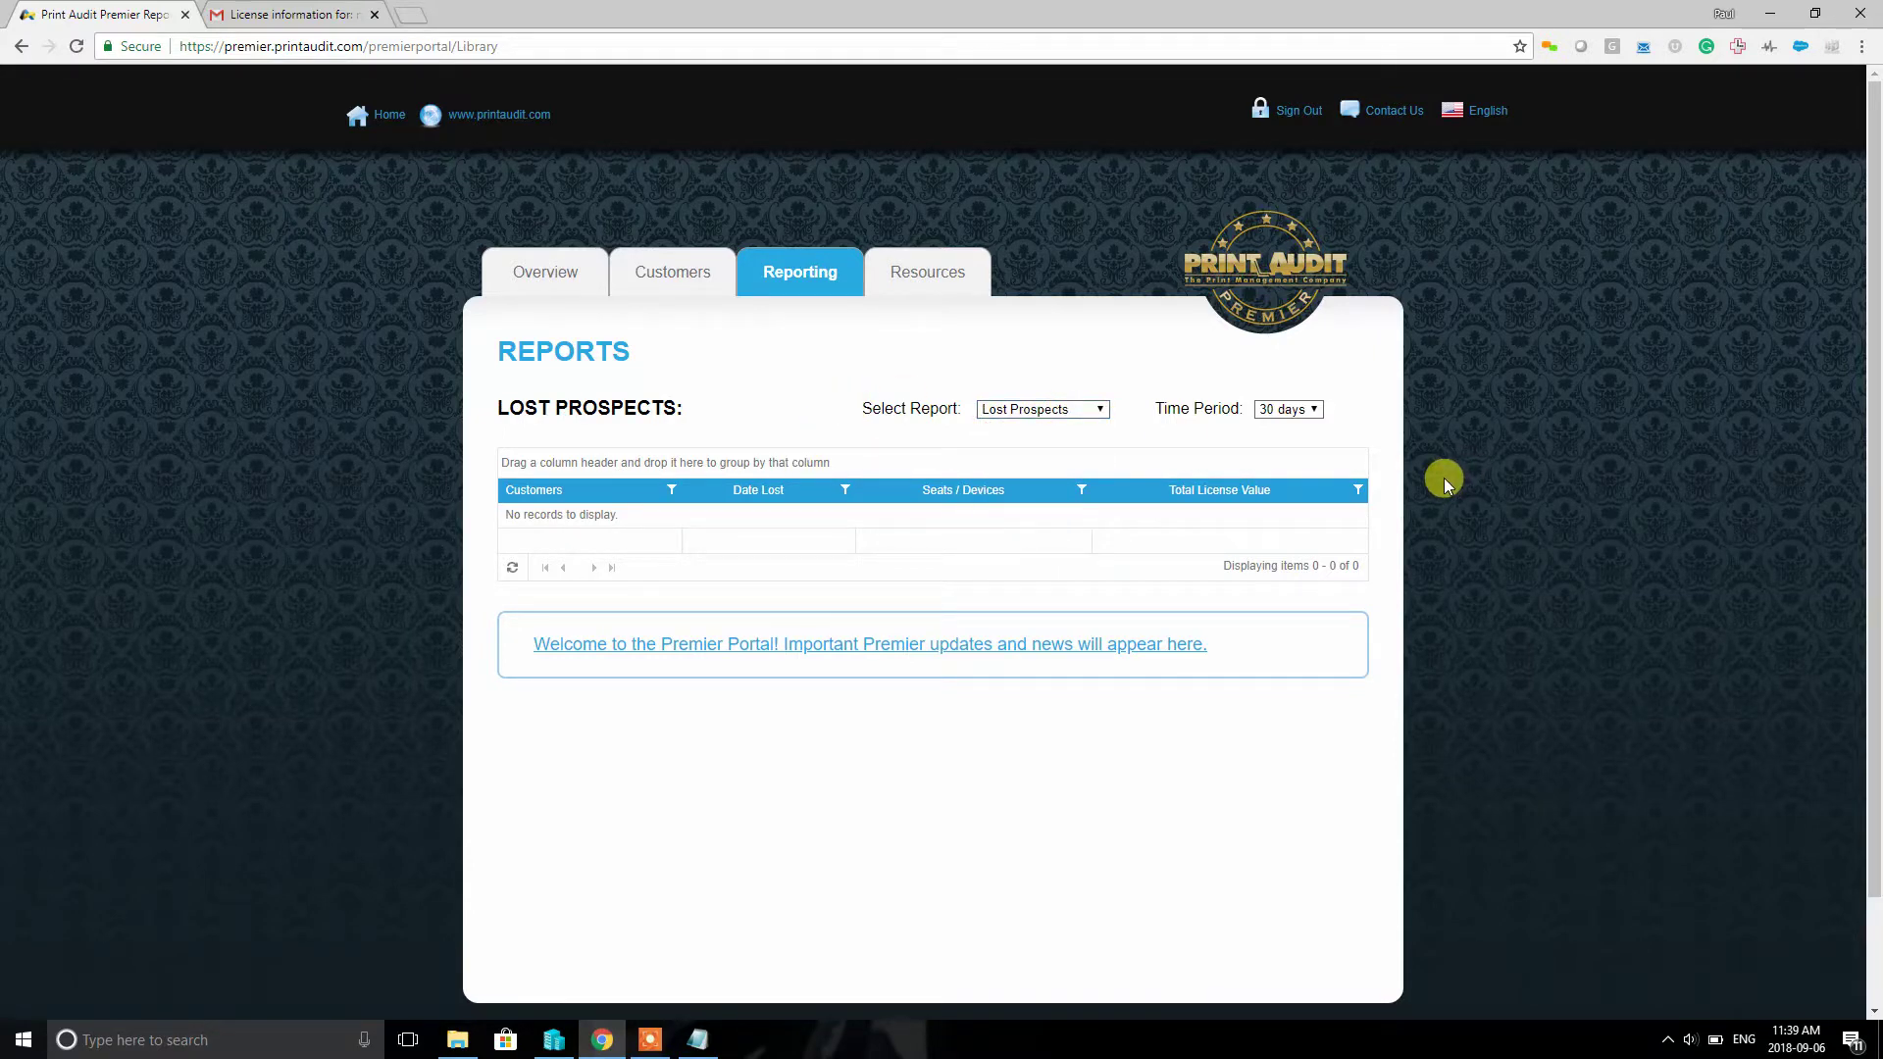
Step: Open the Products Download and Infinite Device Management Login pages from the Premier member resources, returning to the resources list after each
left_click(920, 281)
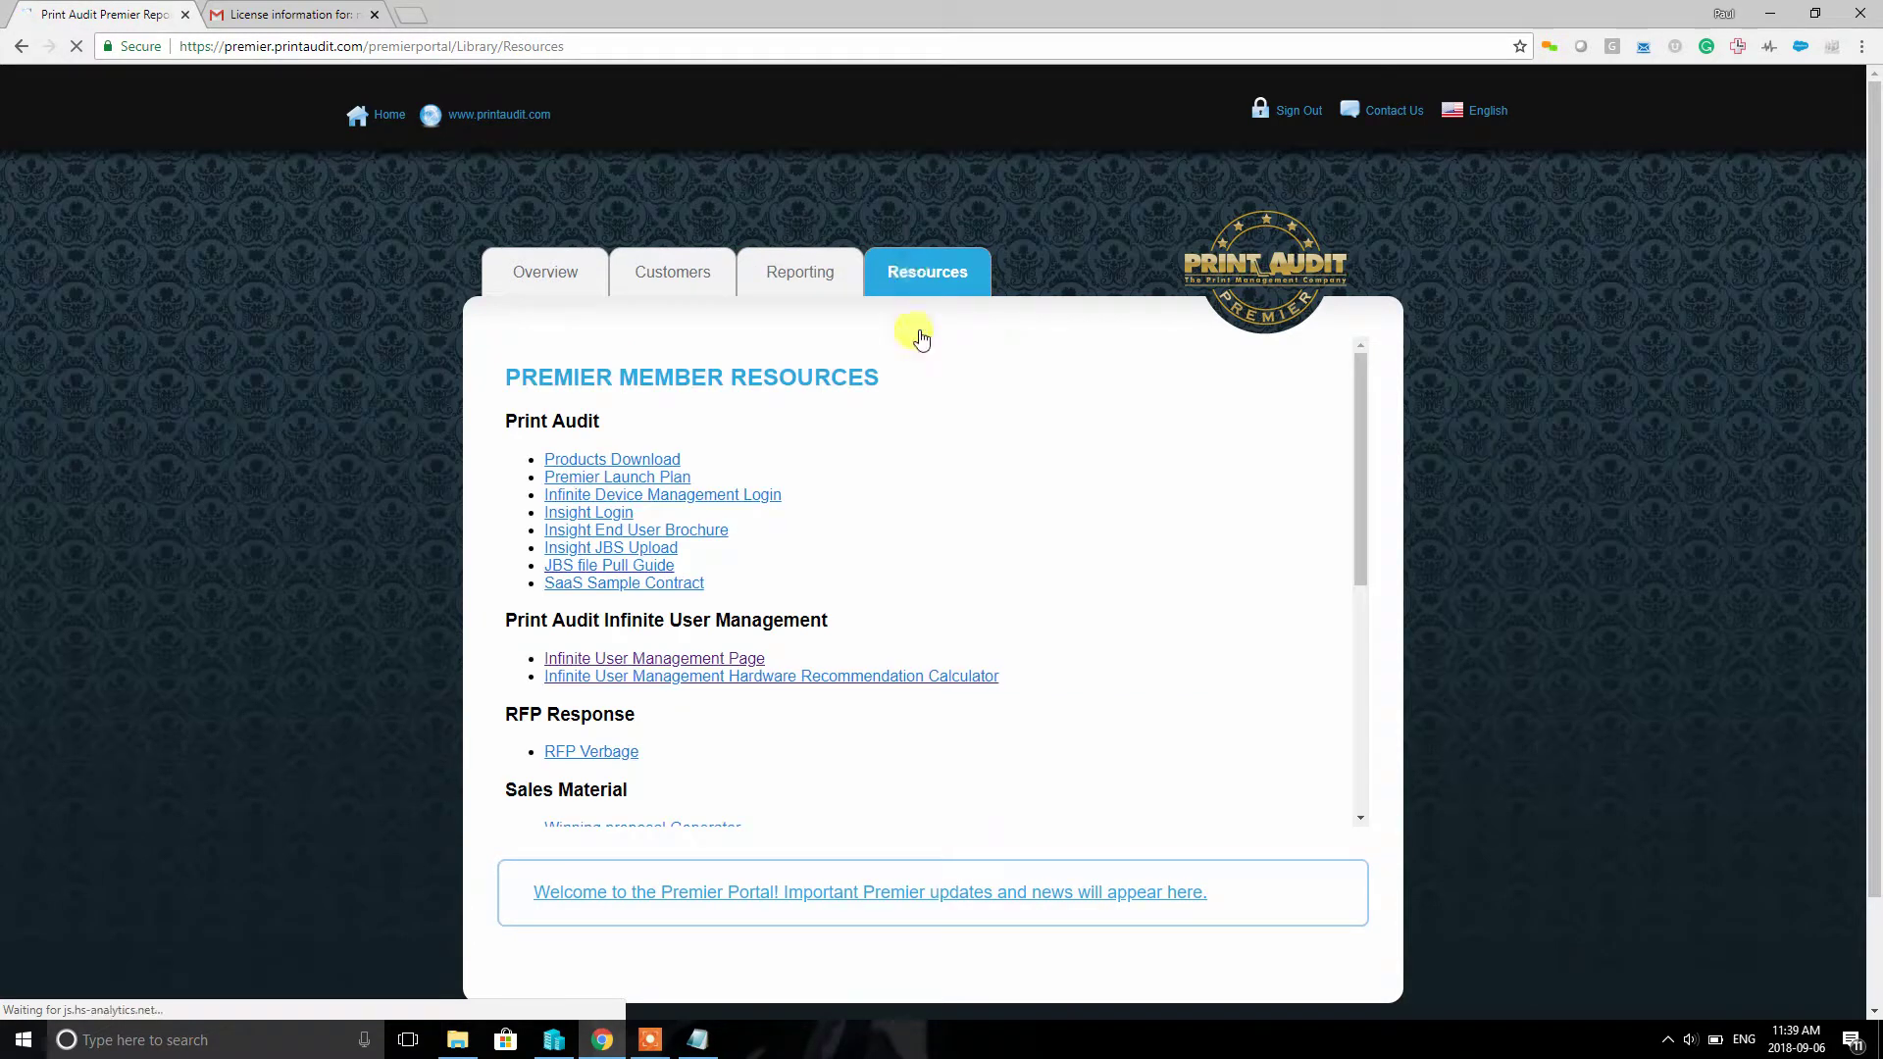
left_click(646, 461)
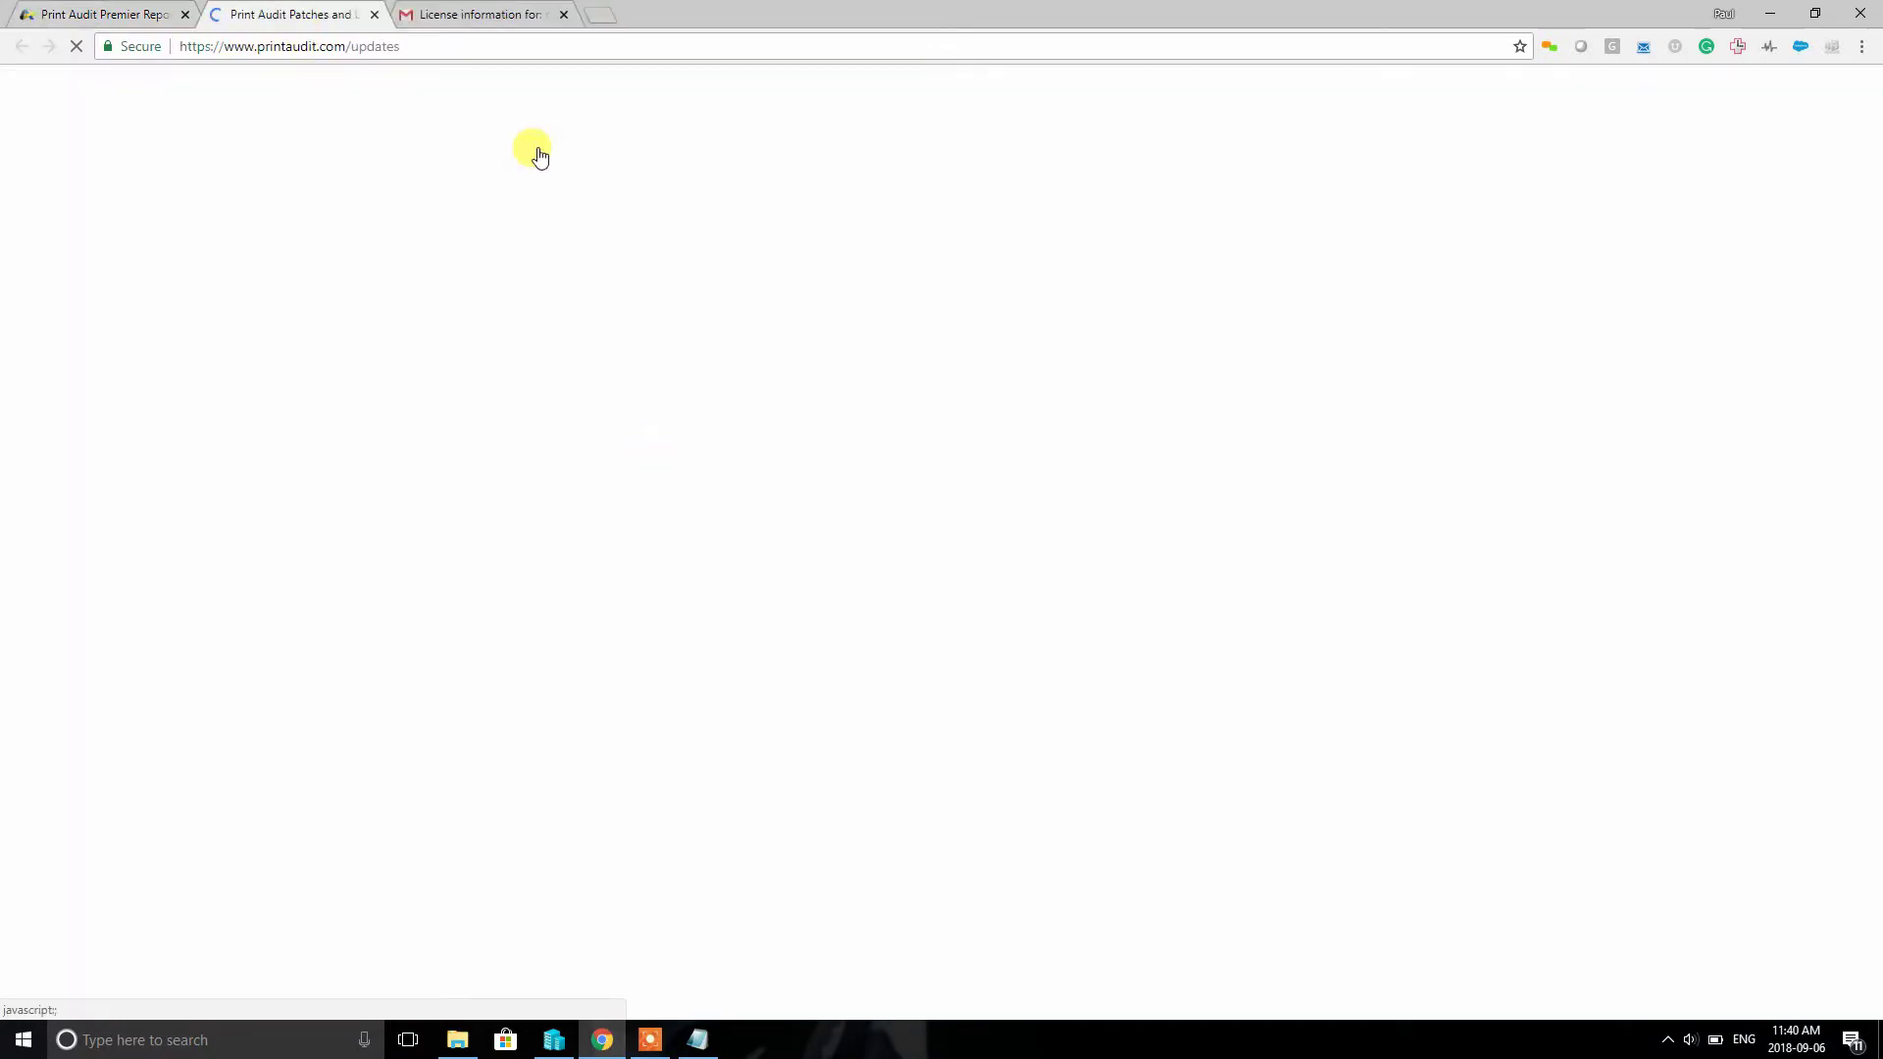
scroll(704, 452, "down", 4)
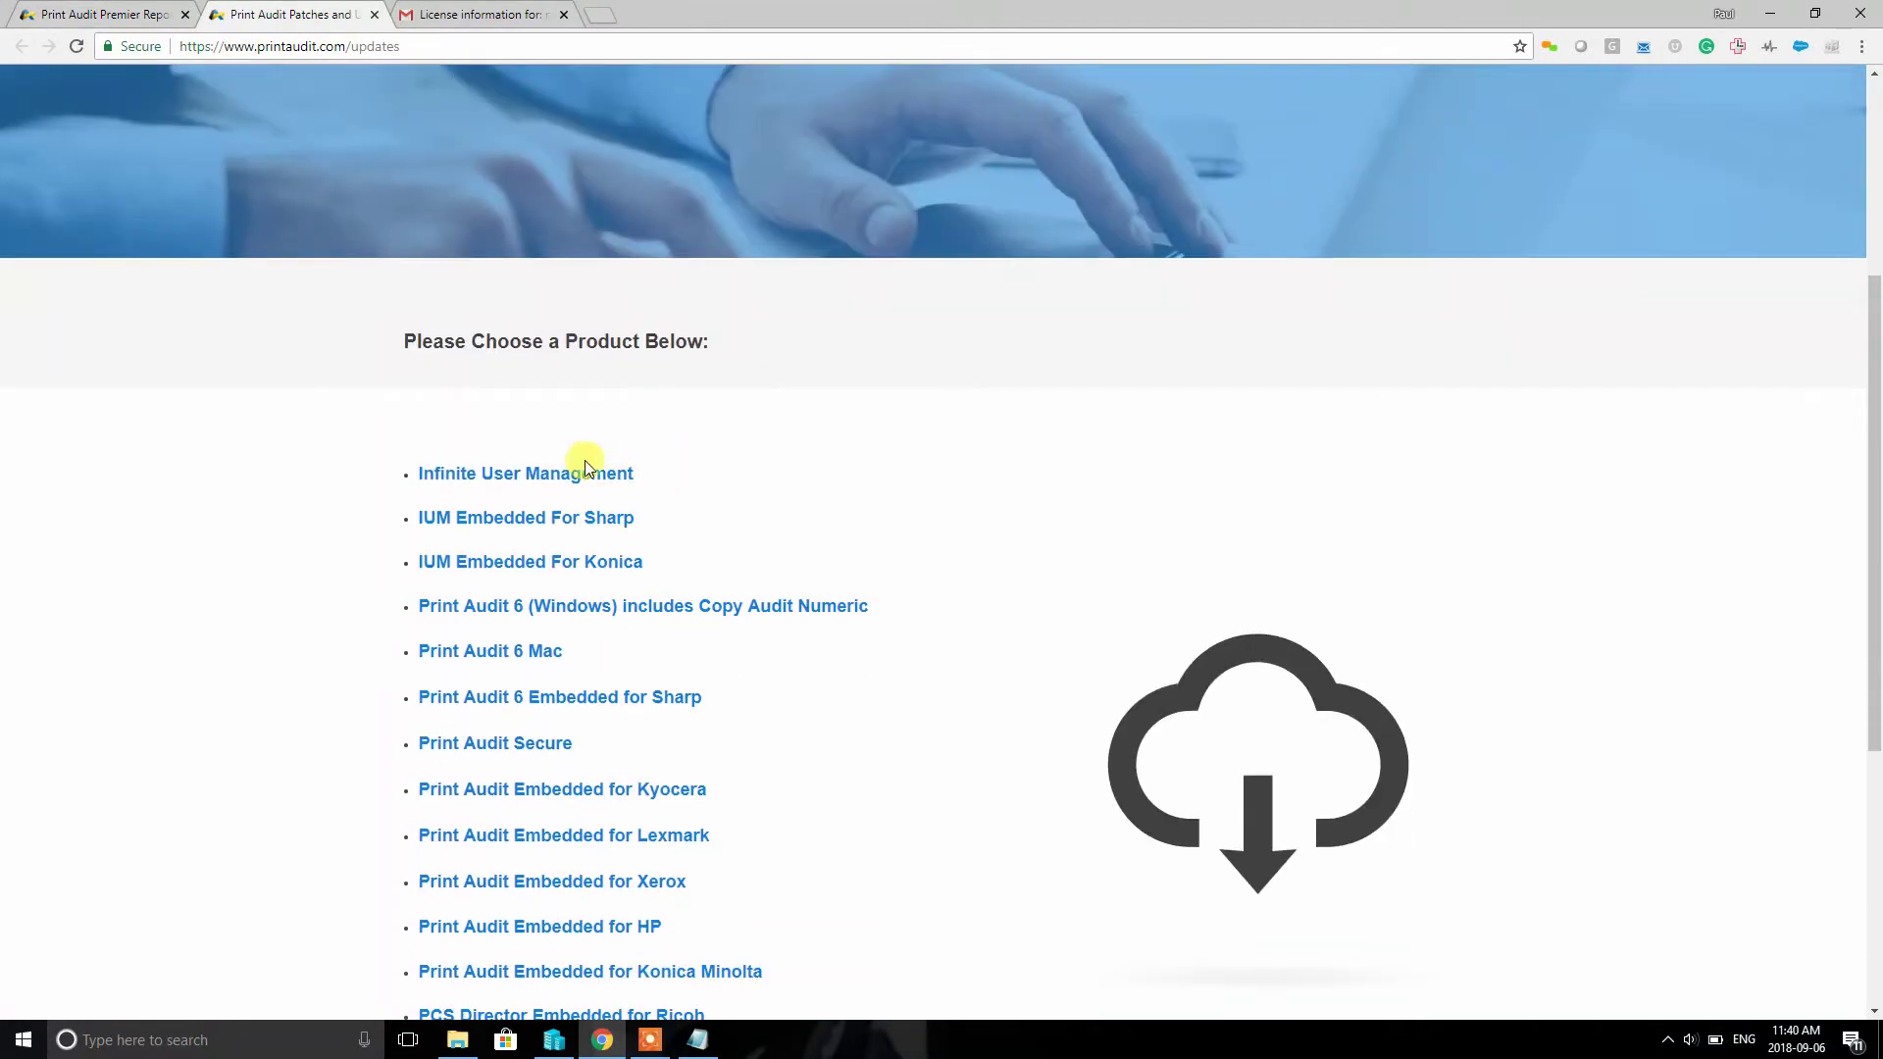
left_click(125, 15)
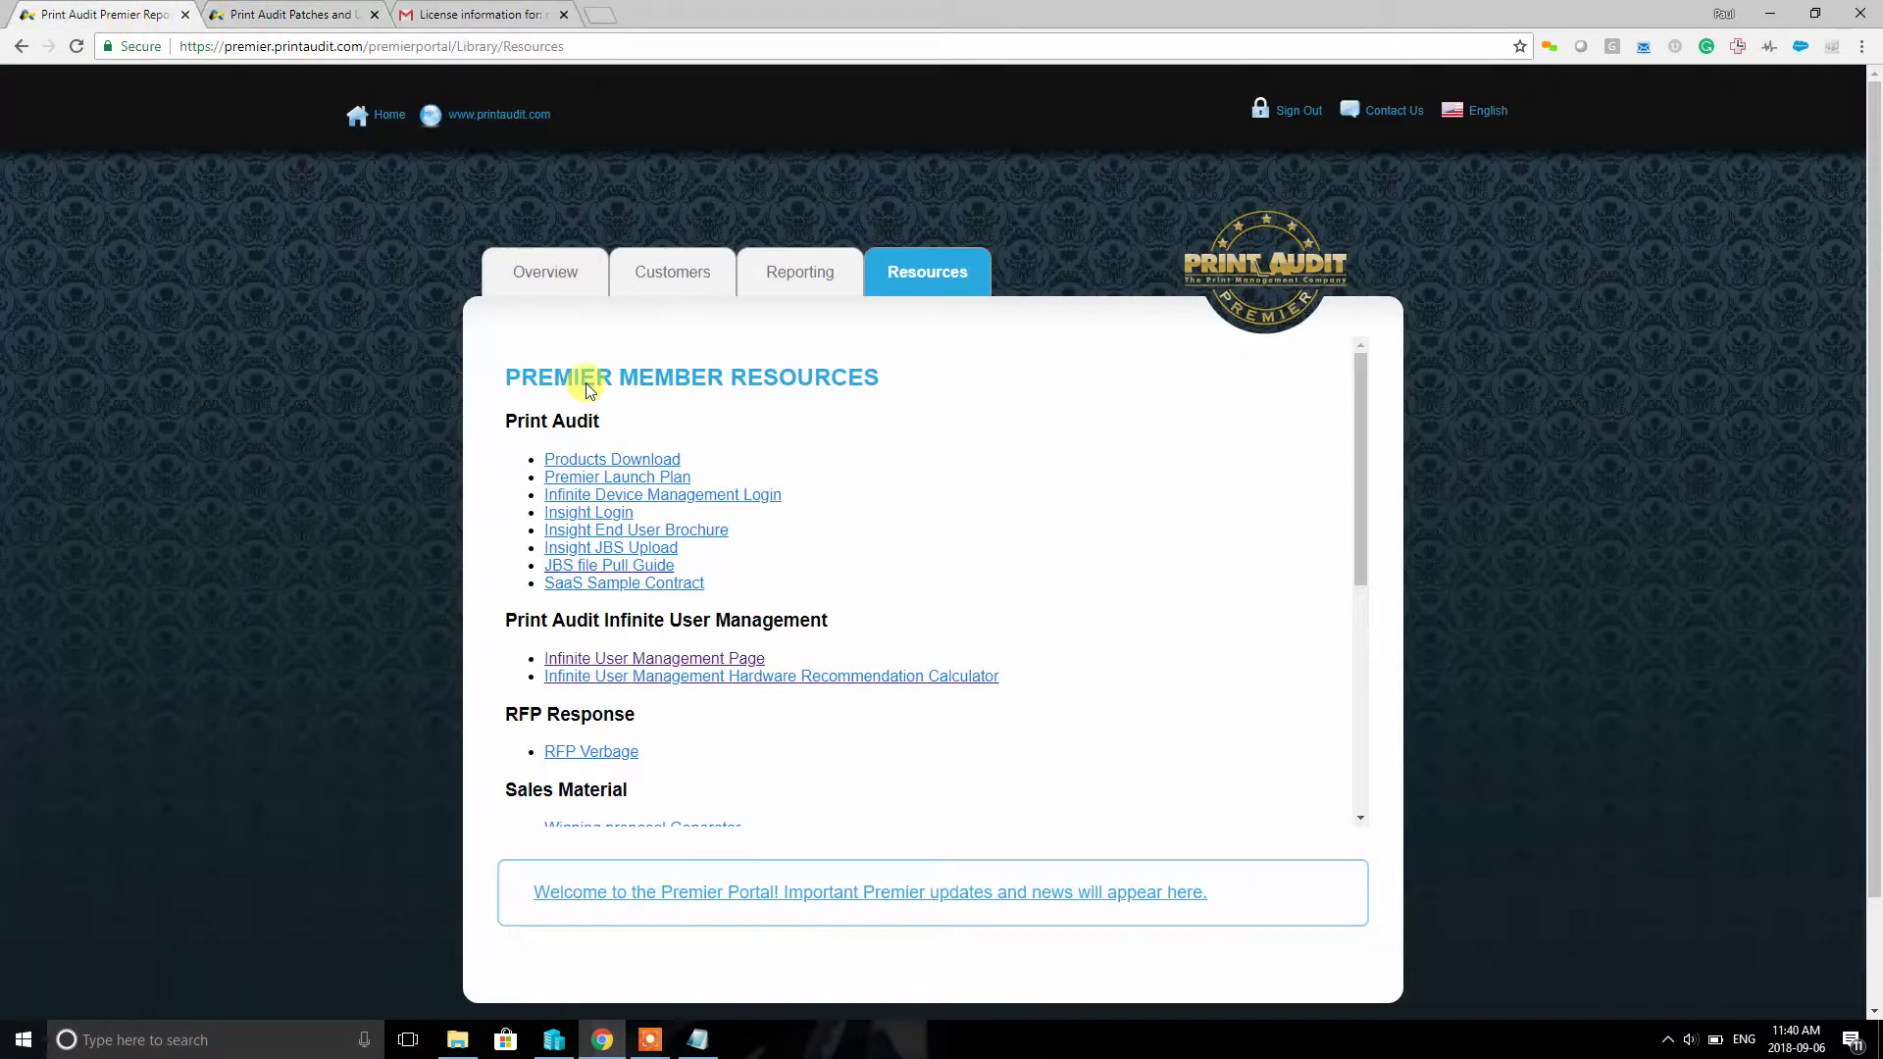
left_click(692, 501)
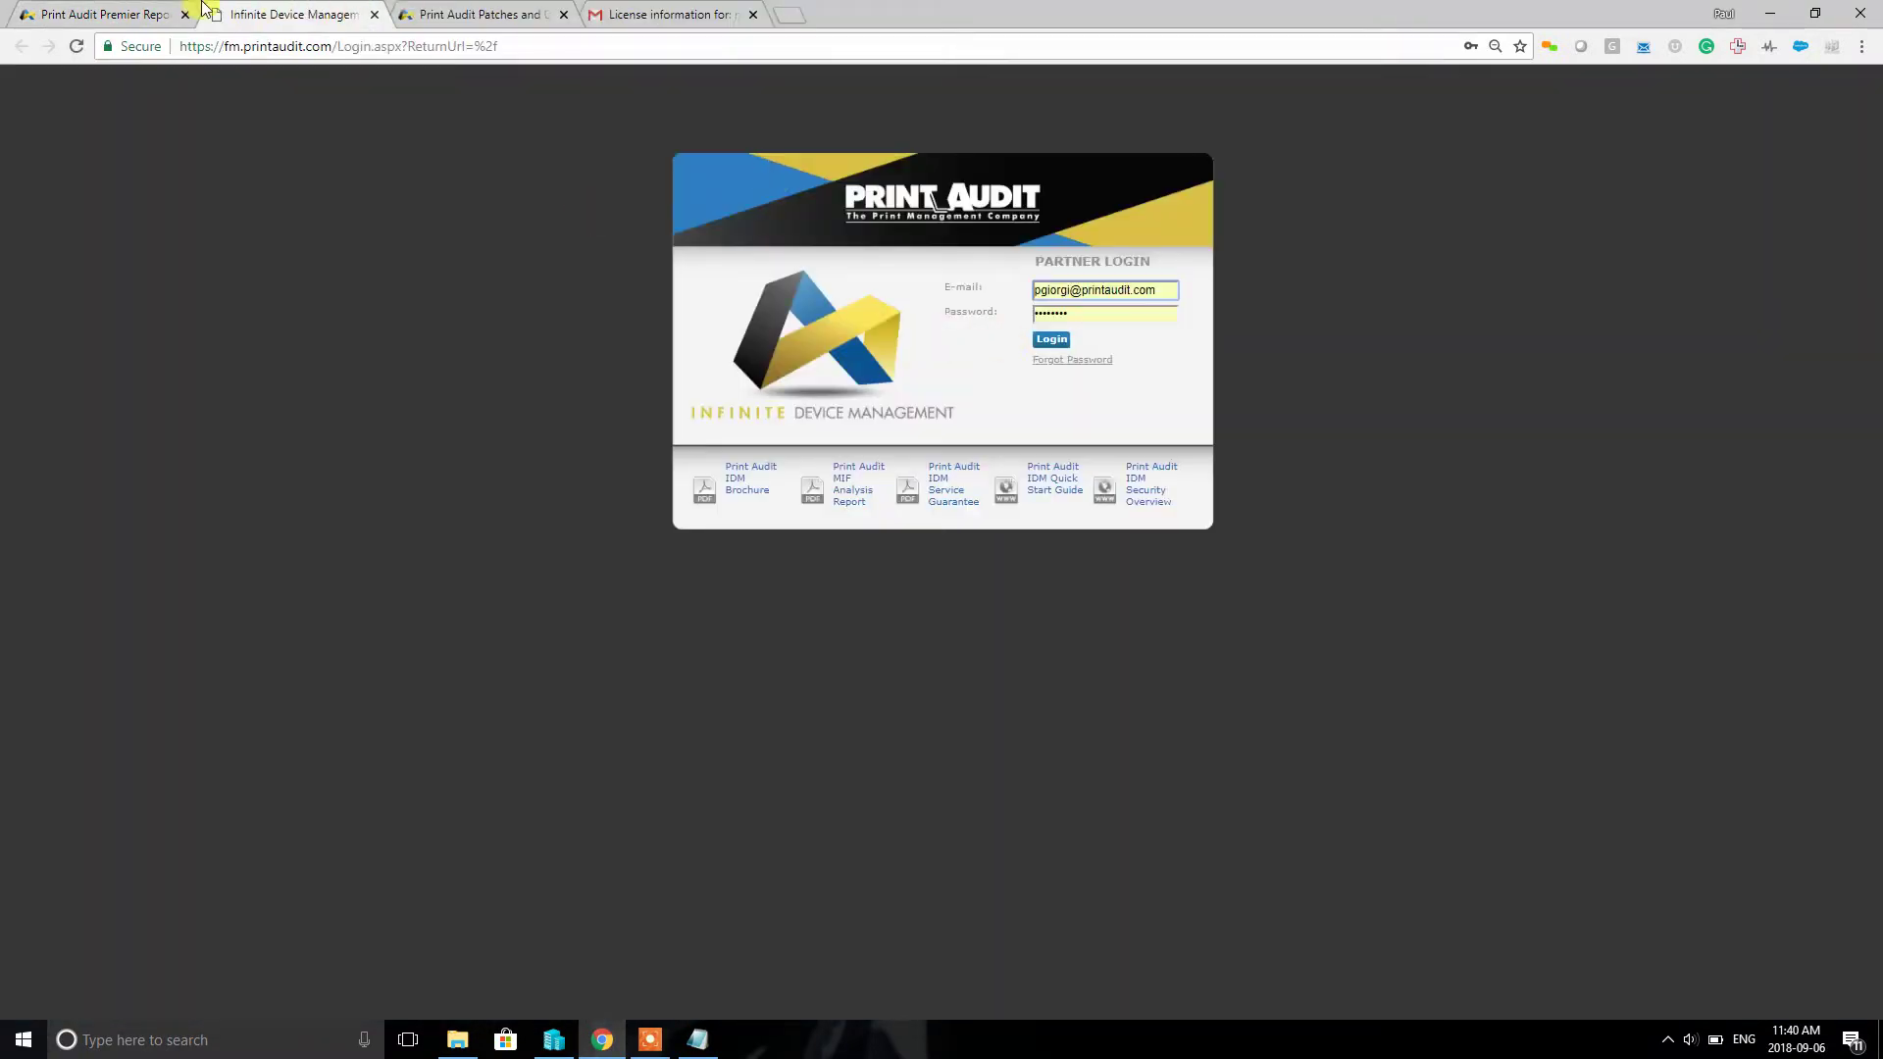
key("ctrl+shift+Tab")
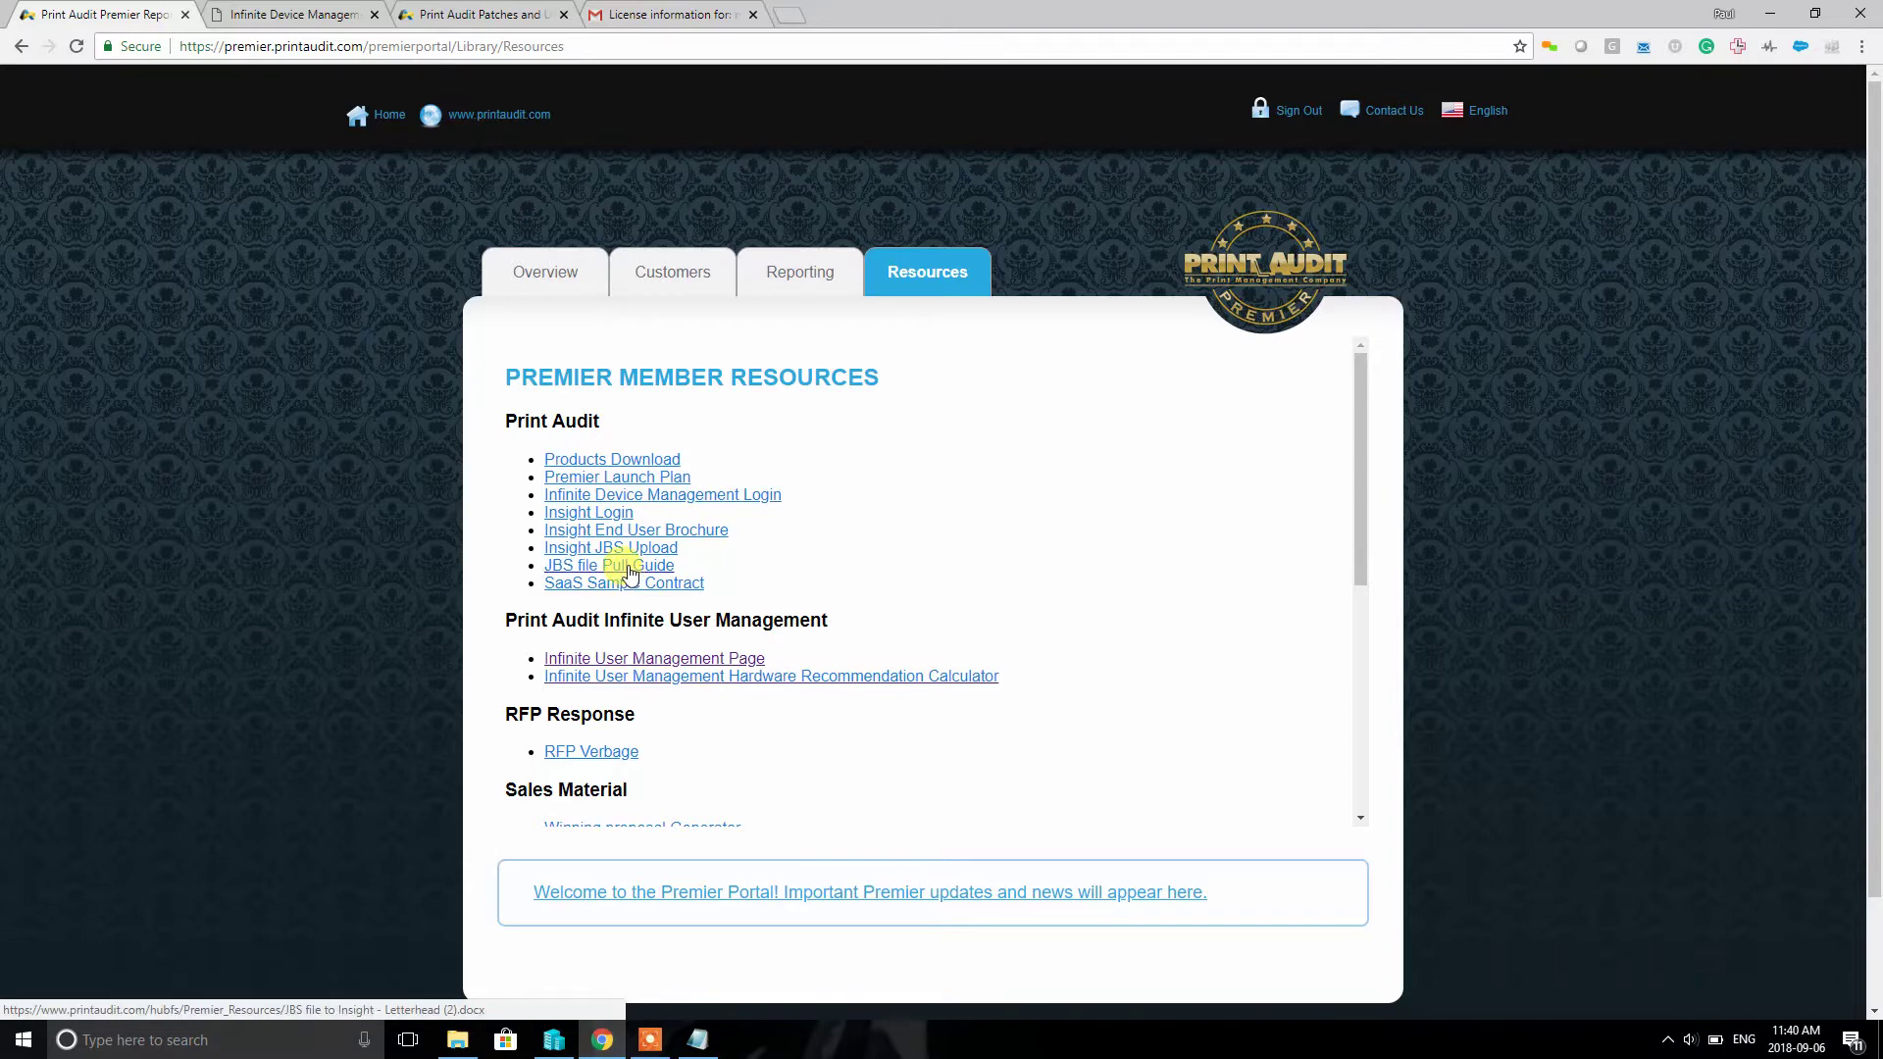
Step: Download the JBS file Pull Guide, and review the Insight JBS Upload form's fields before returning to the member resources
left_click(659, 569)
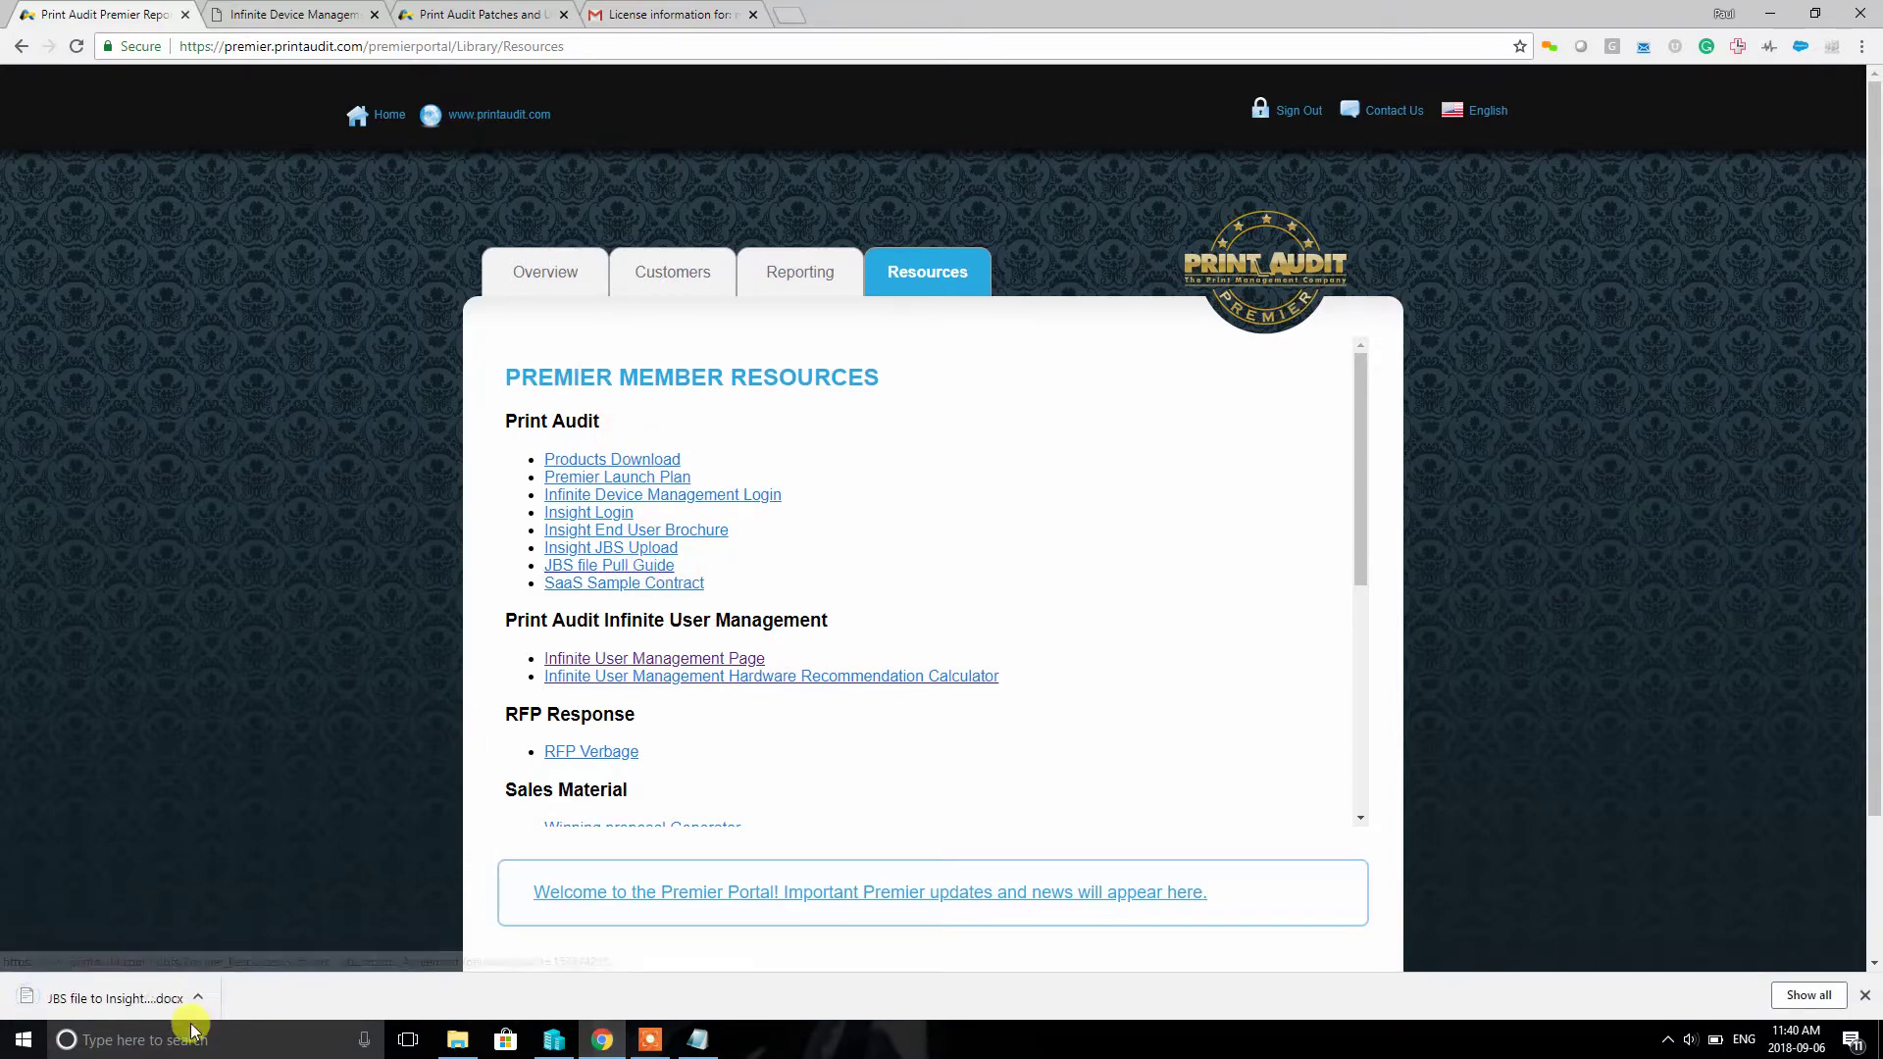
left_click(637, 550)
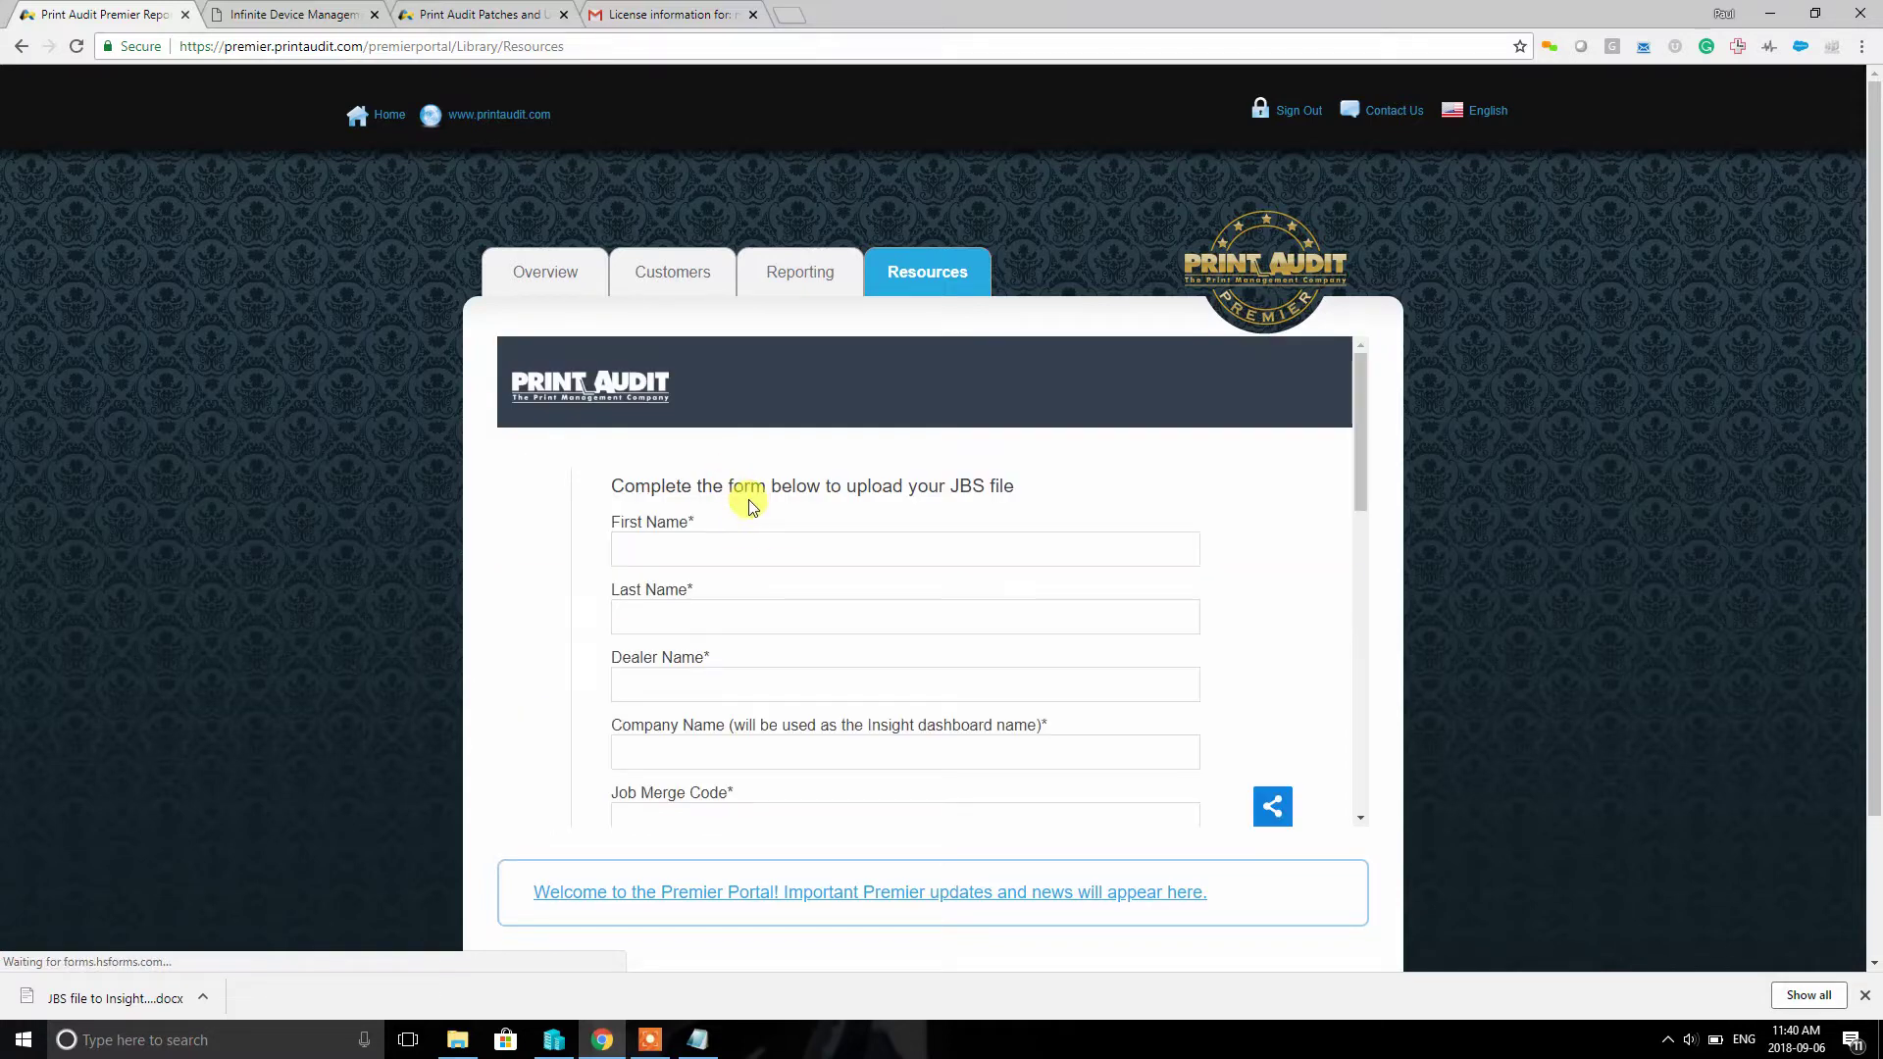
scroll(731, 520, "down", 6)
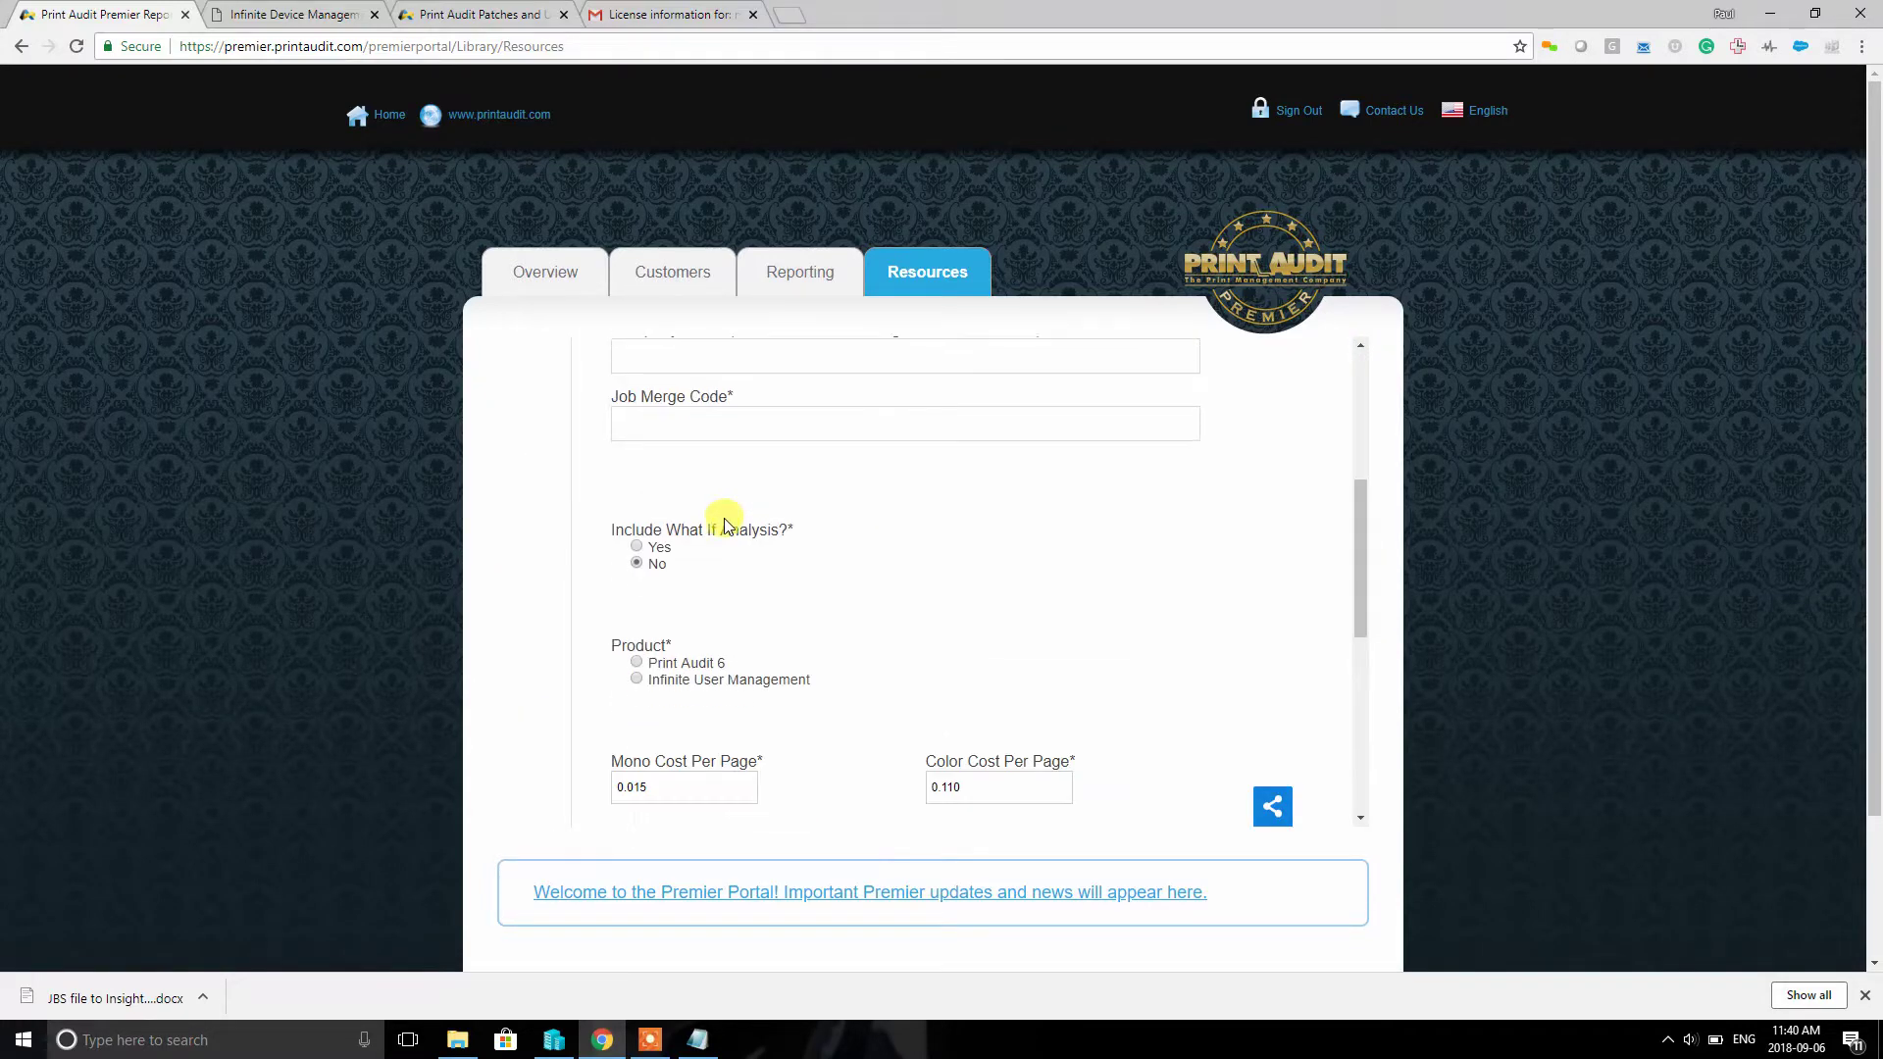
scroll(724, 518, "down", 2)
left_click(928, 274)
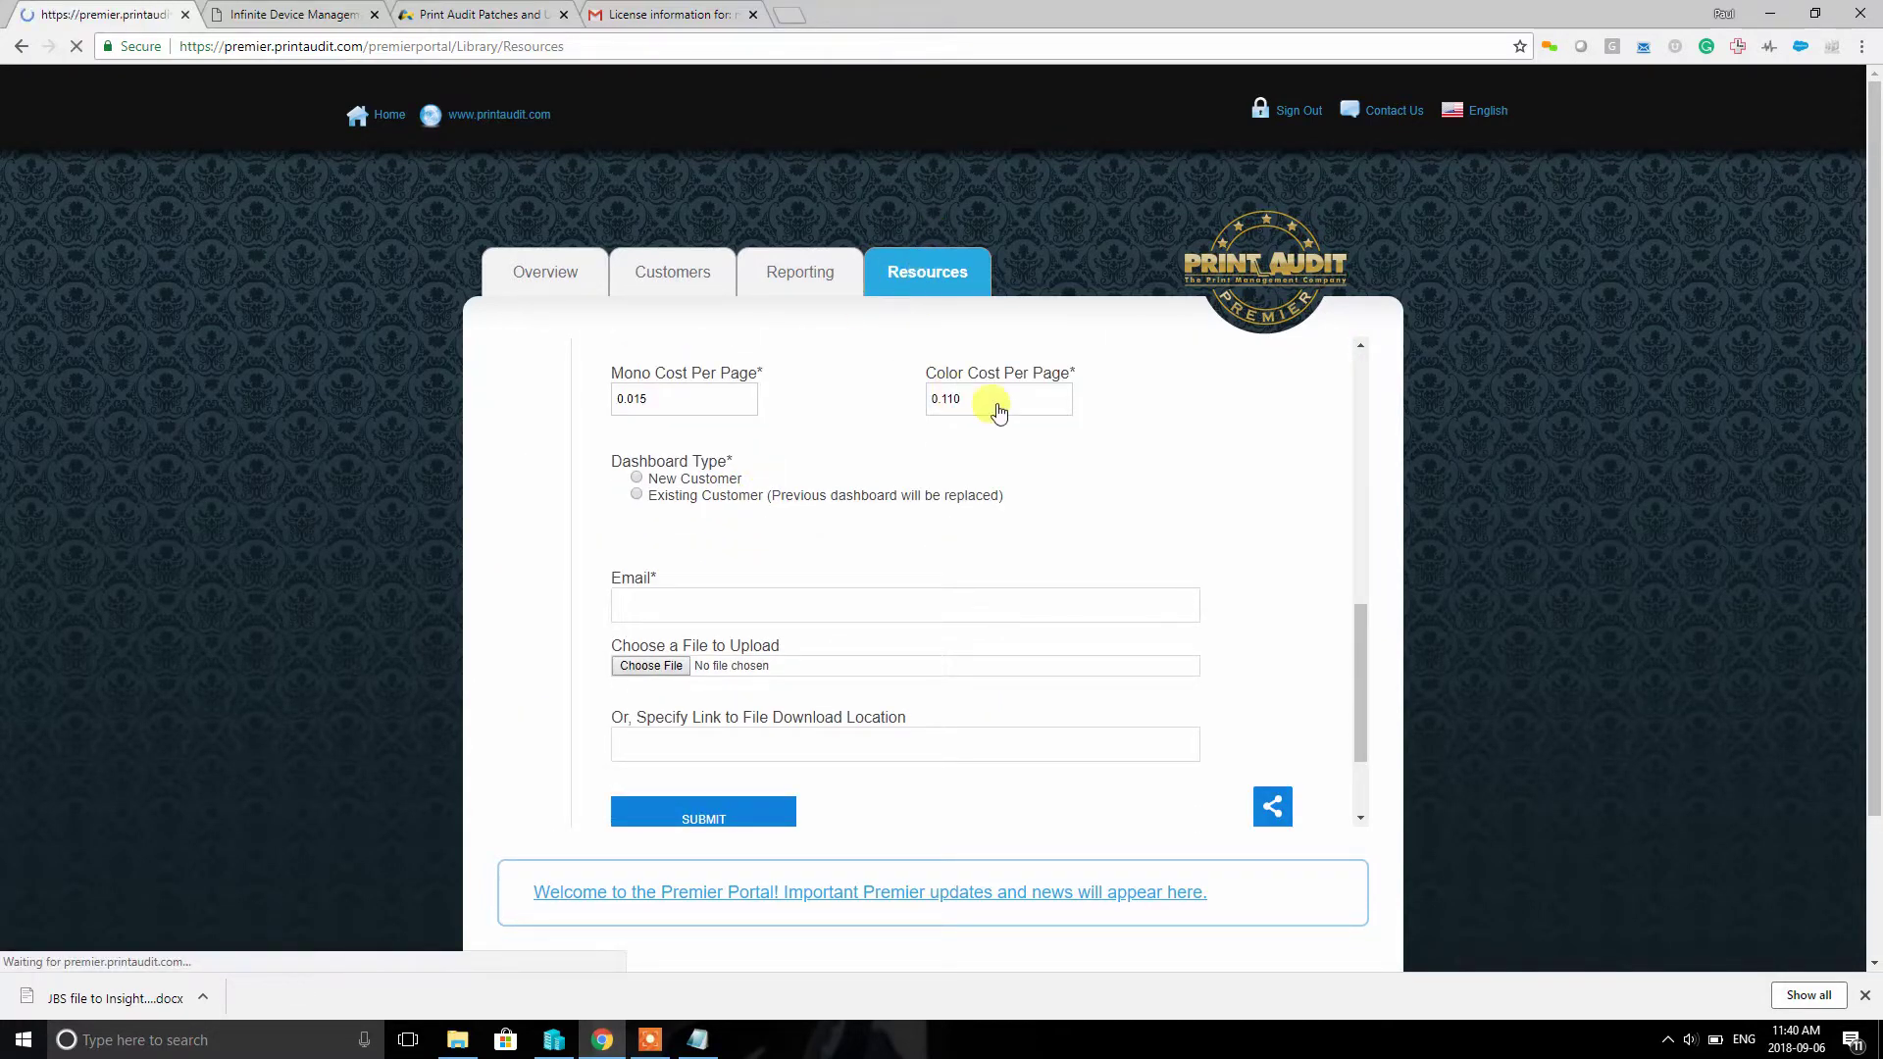
Step: Look through the member resources from the SaaS Sample Contract down to Marketing Material, and dismiss the finished download notice
scroll(984, 473, "down", 1)
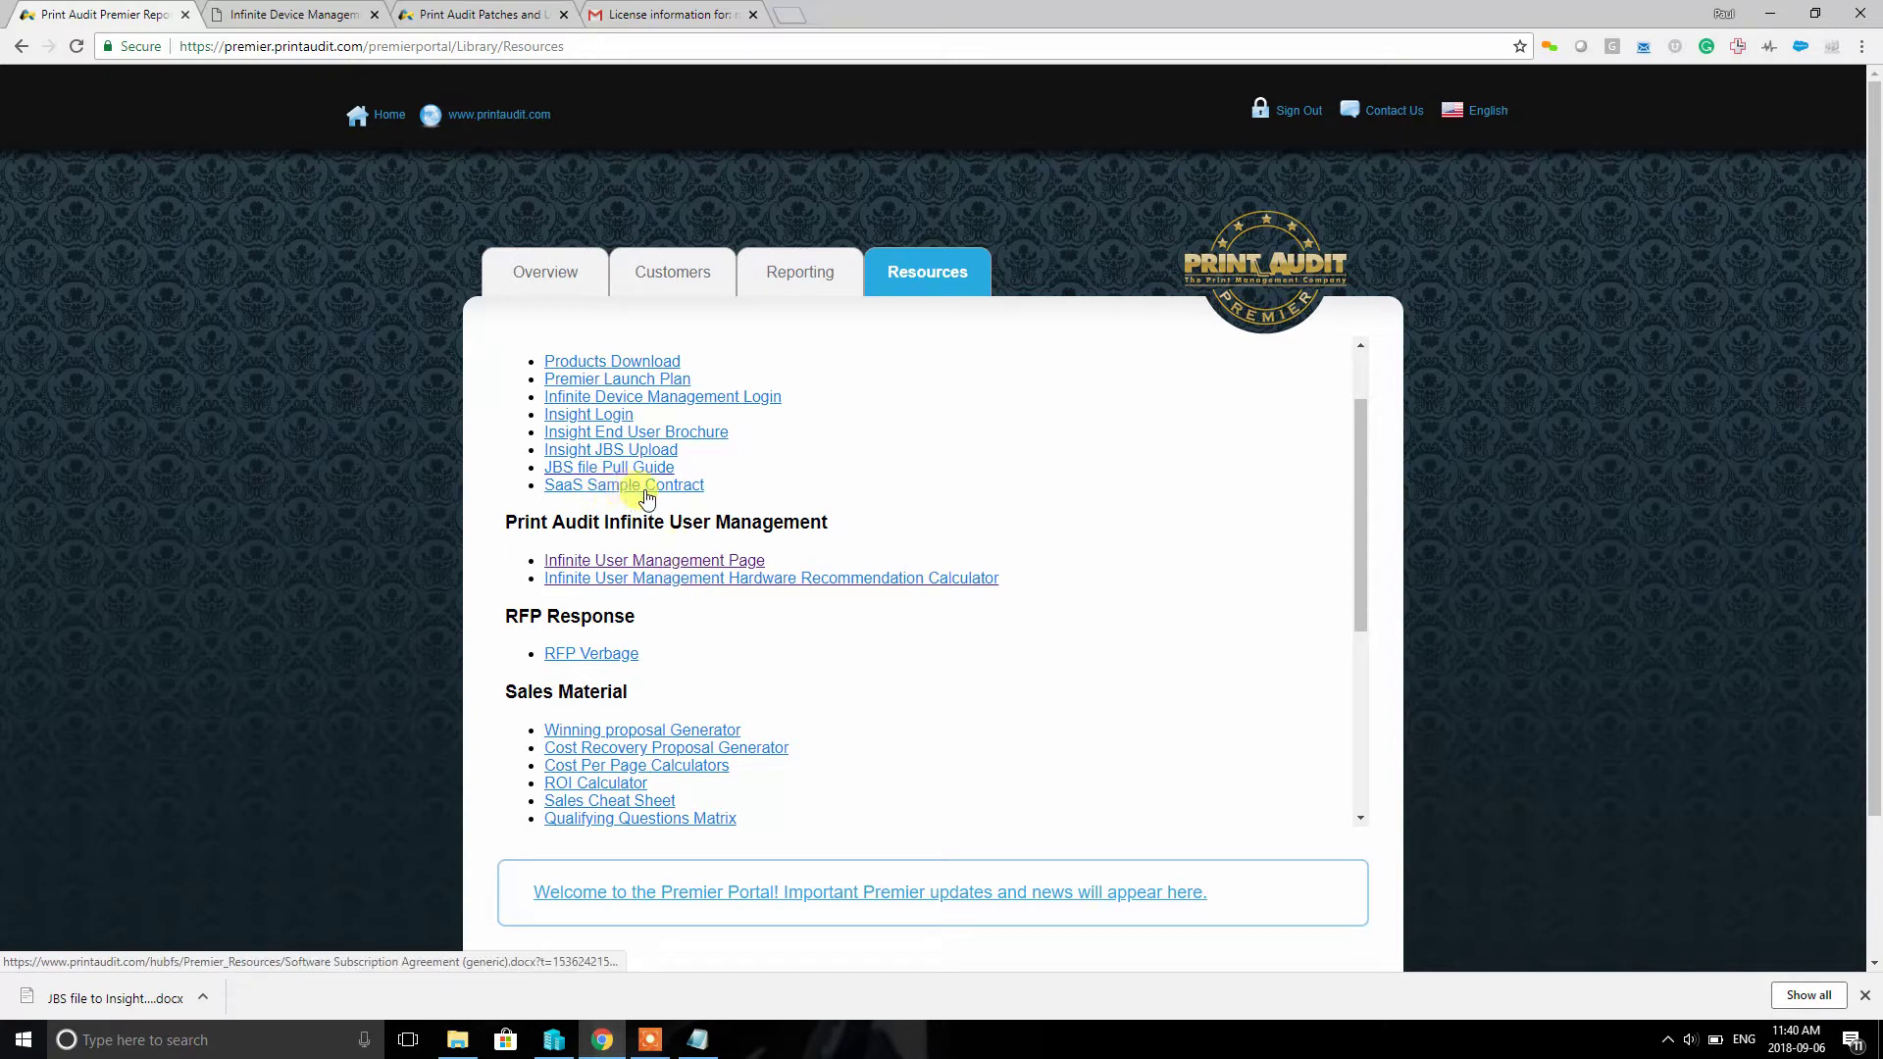
scroll(902, 495, "down", 2)
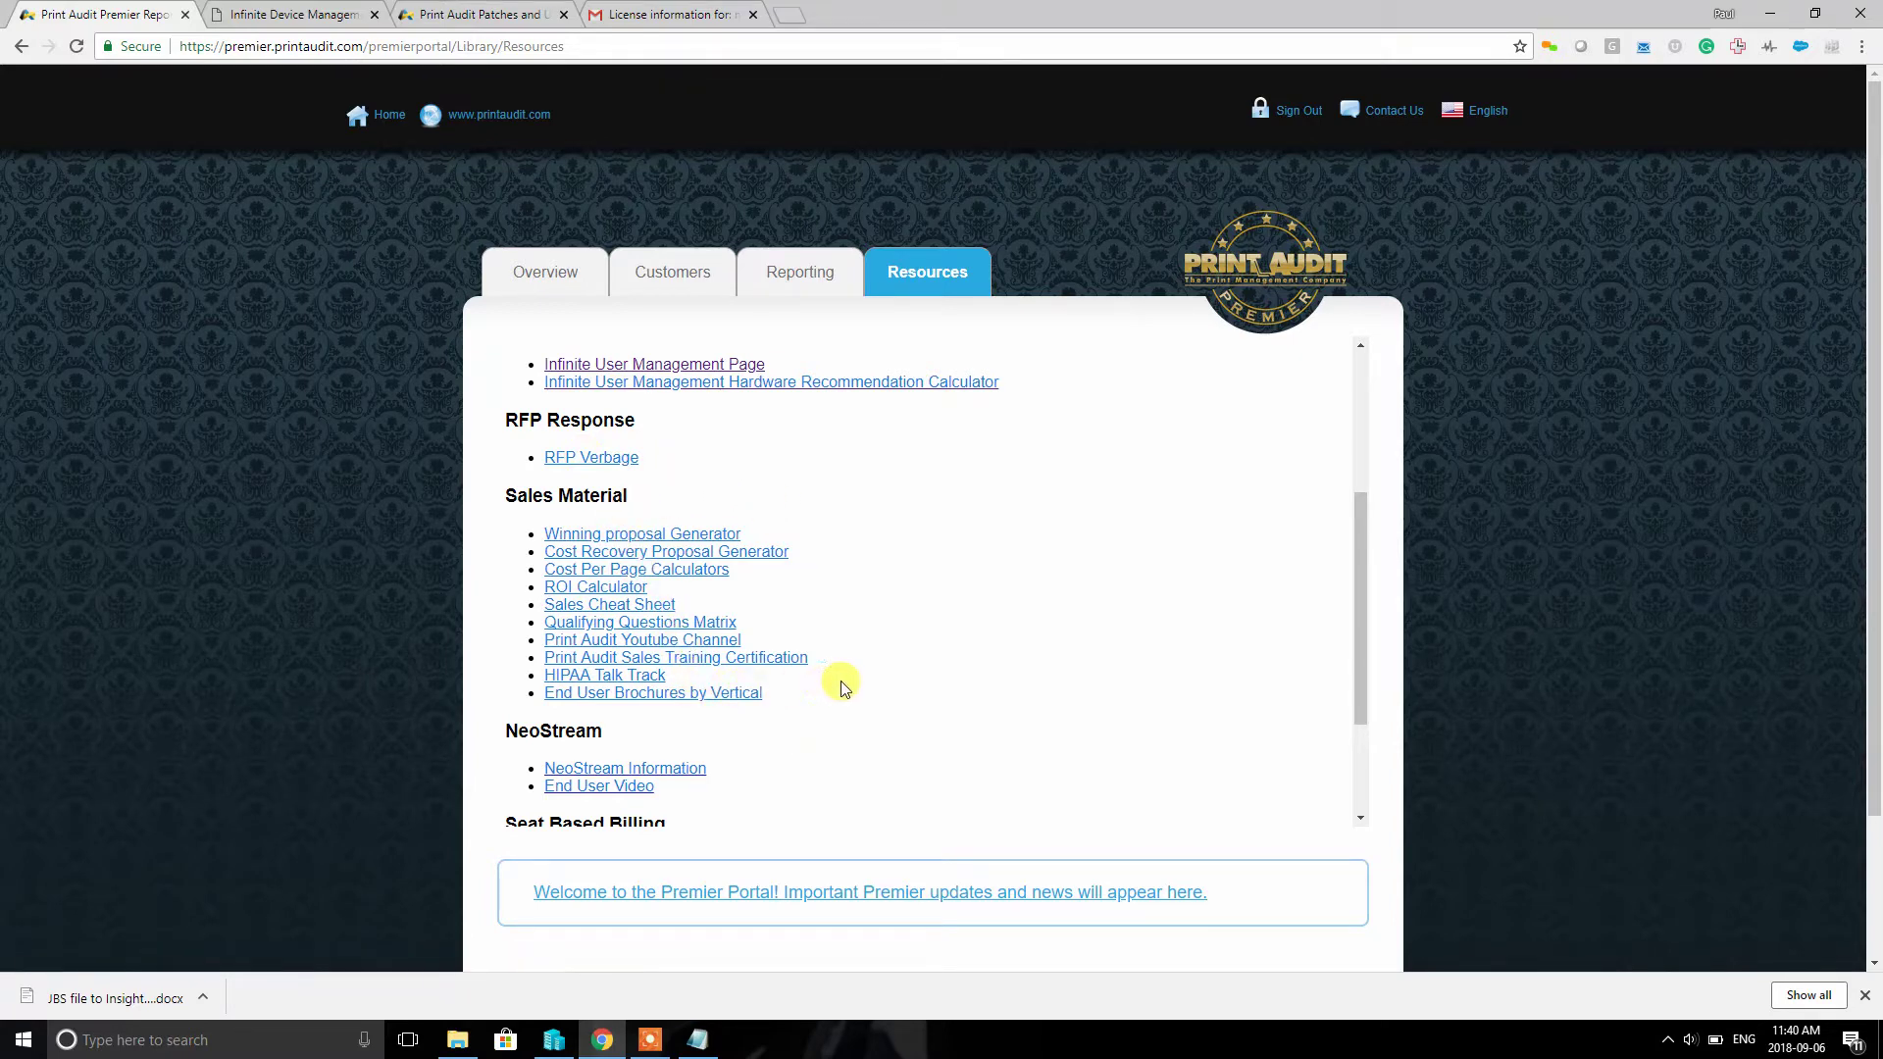
scroll(846, 677, "down", 2)
scroll(841, 677, "down", 1)
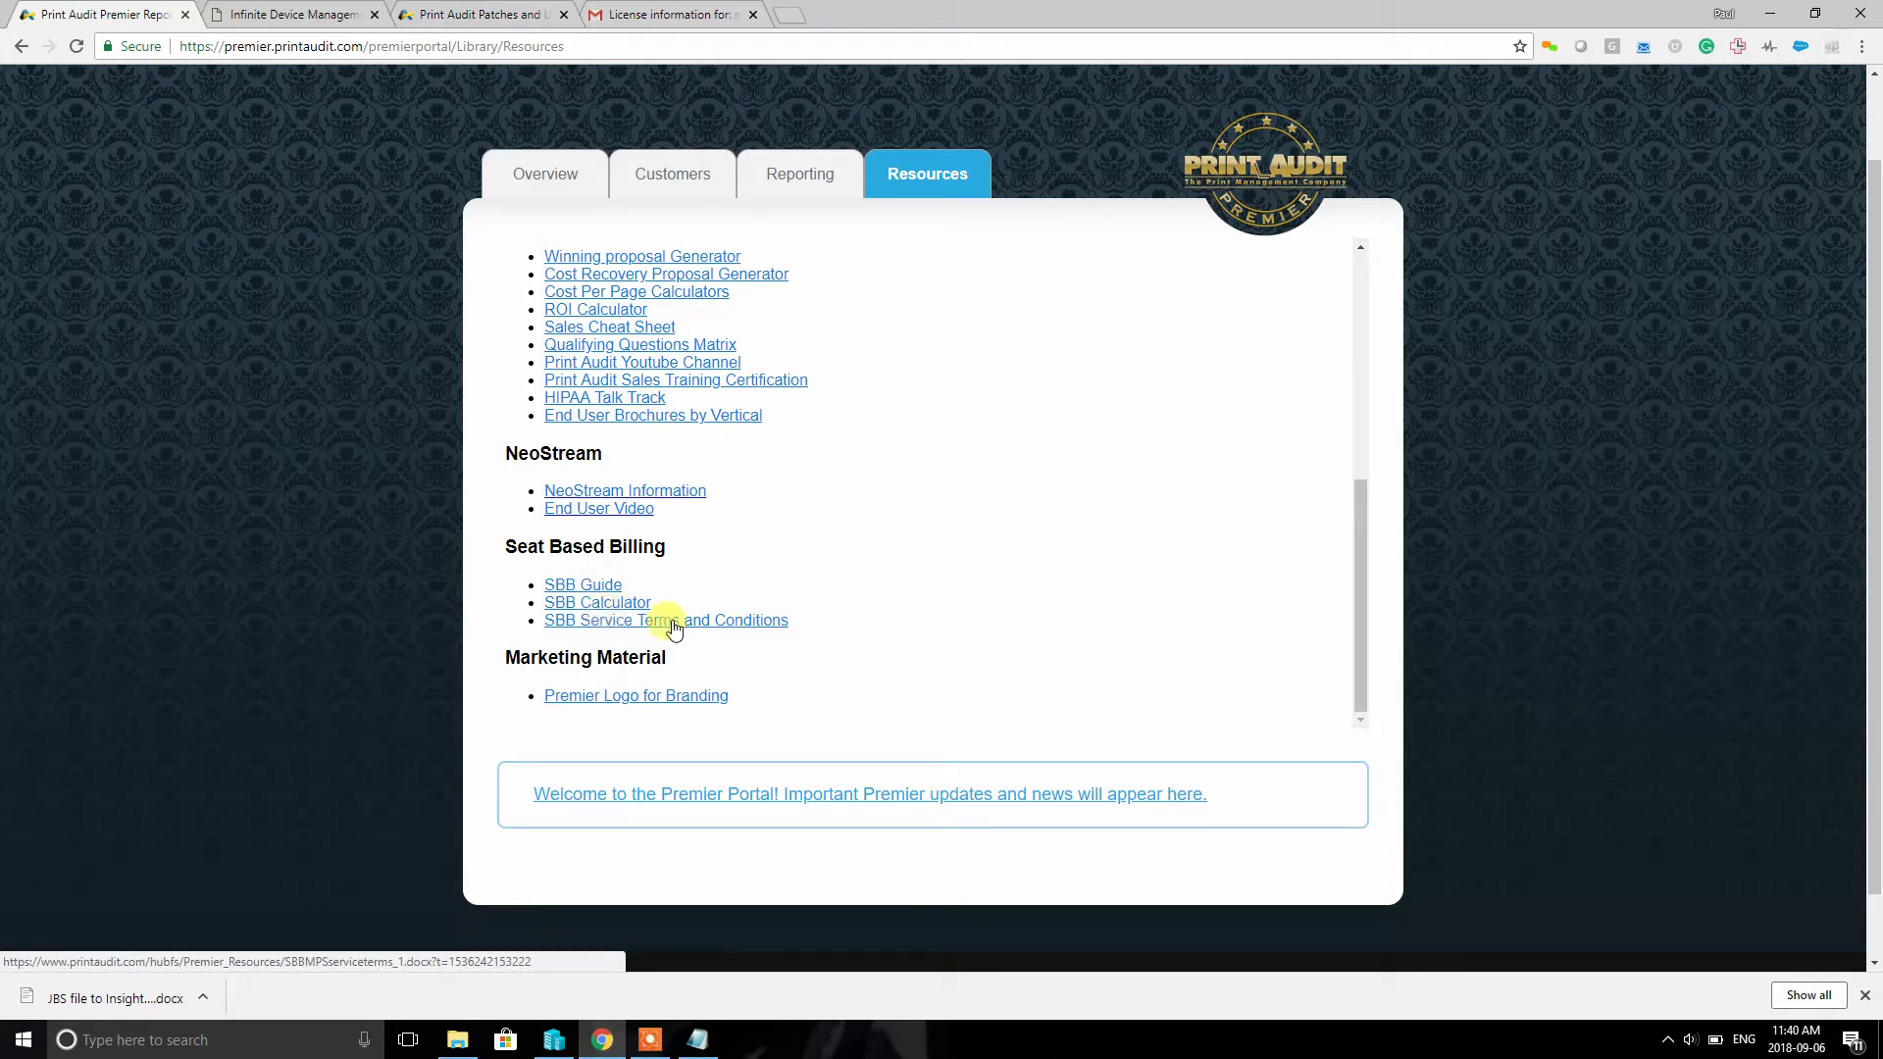
left_click(595, 702)
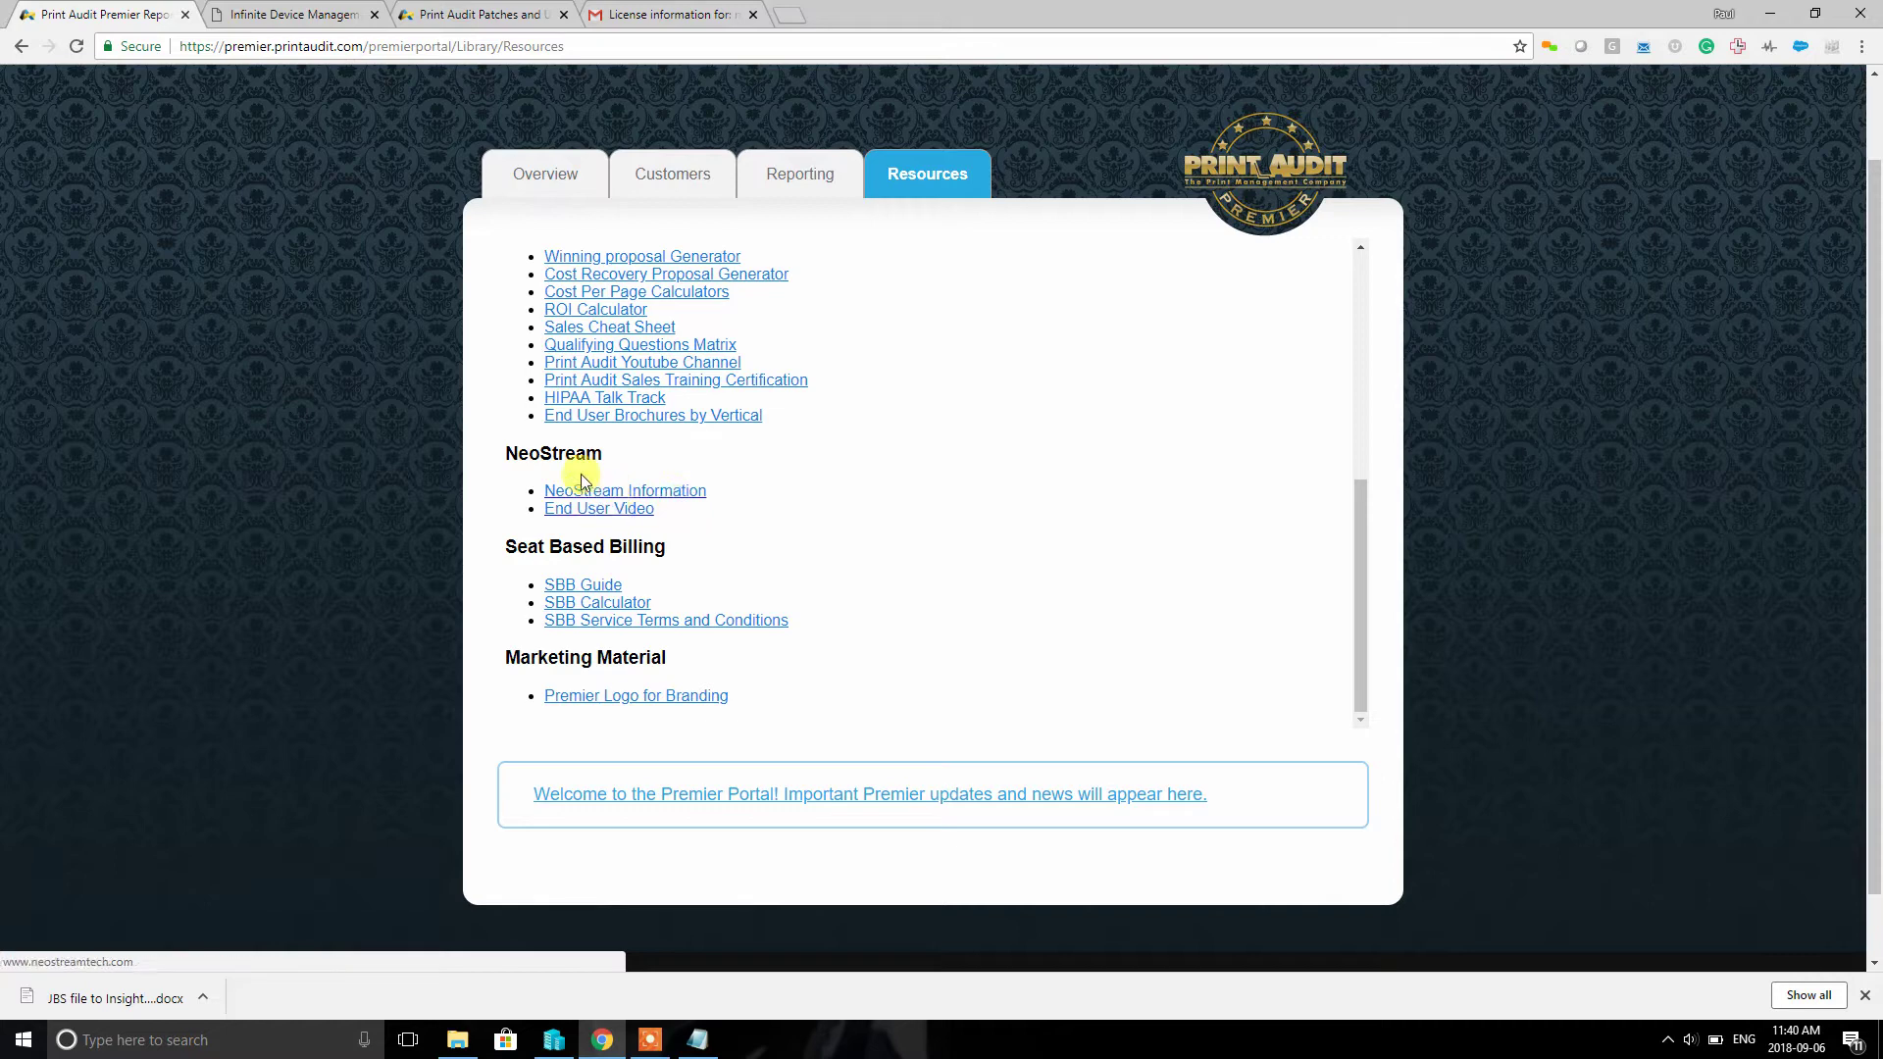
scroll(910, 544, "up", 3)
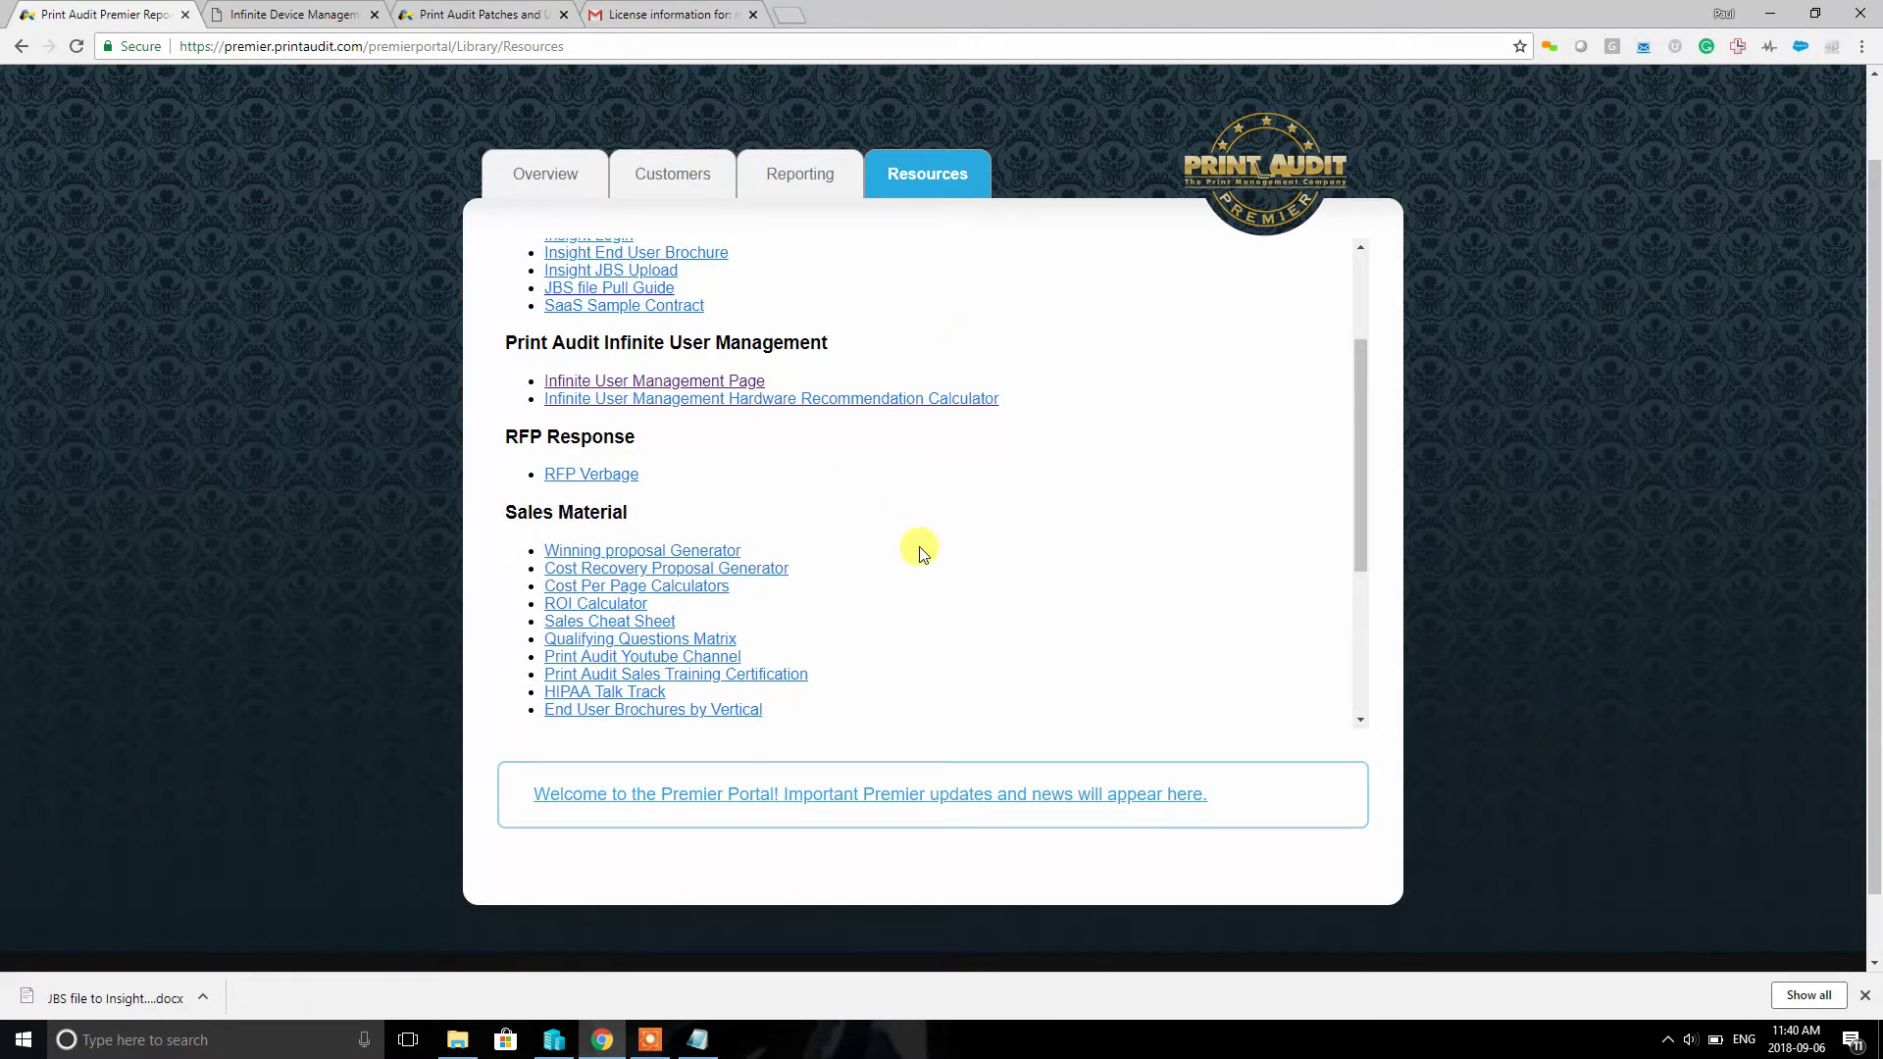
left_click(1863, 997)
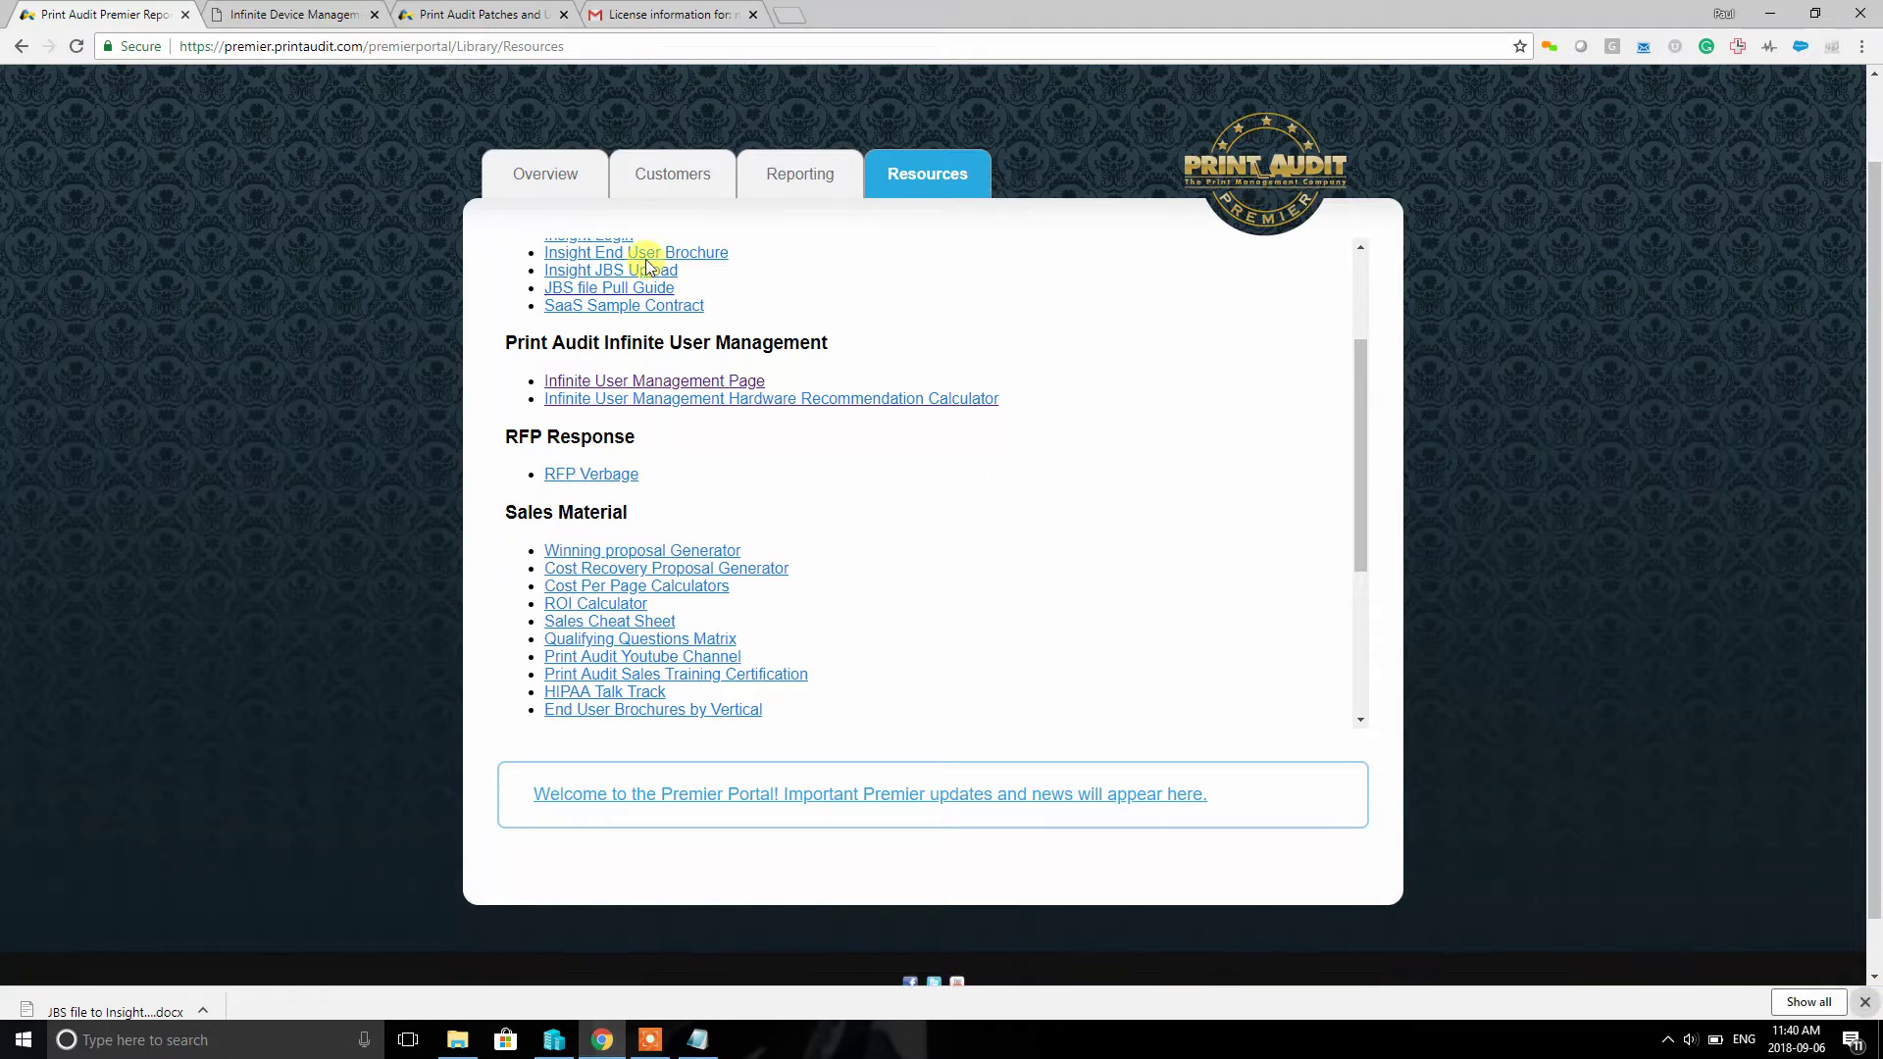
Step: Display the Account Overview and examine the customer figures, unit summary, monthly license value, and billing details
left_click(546, 176)
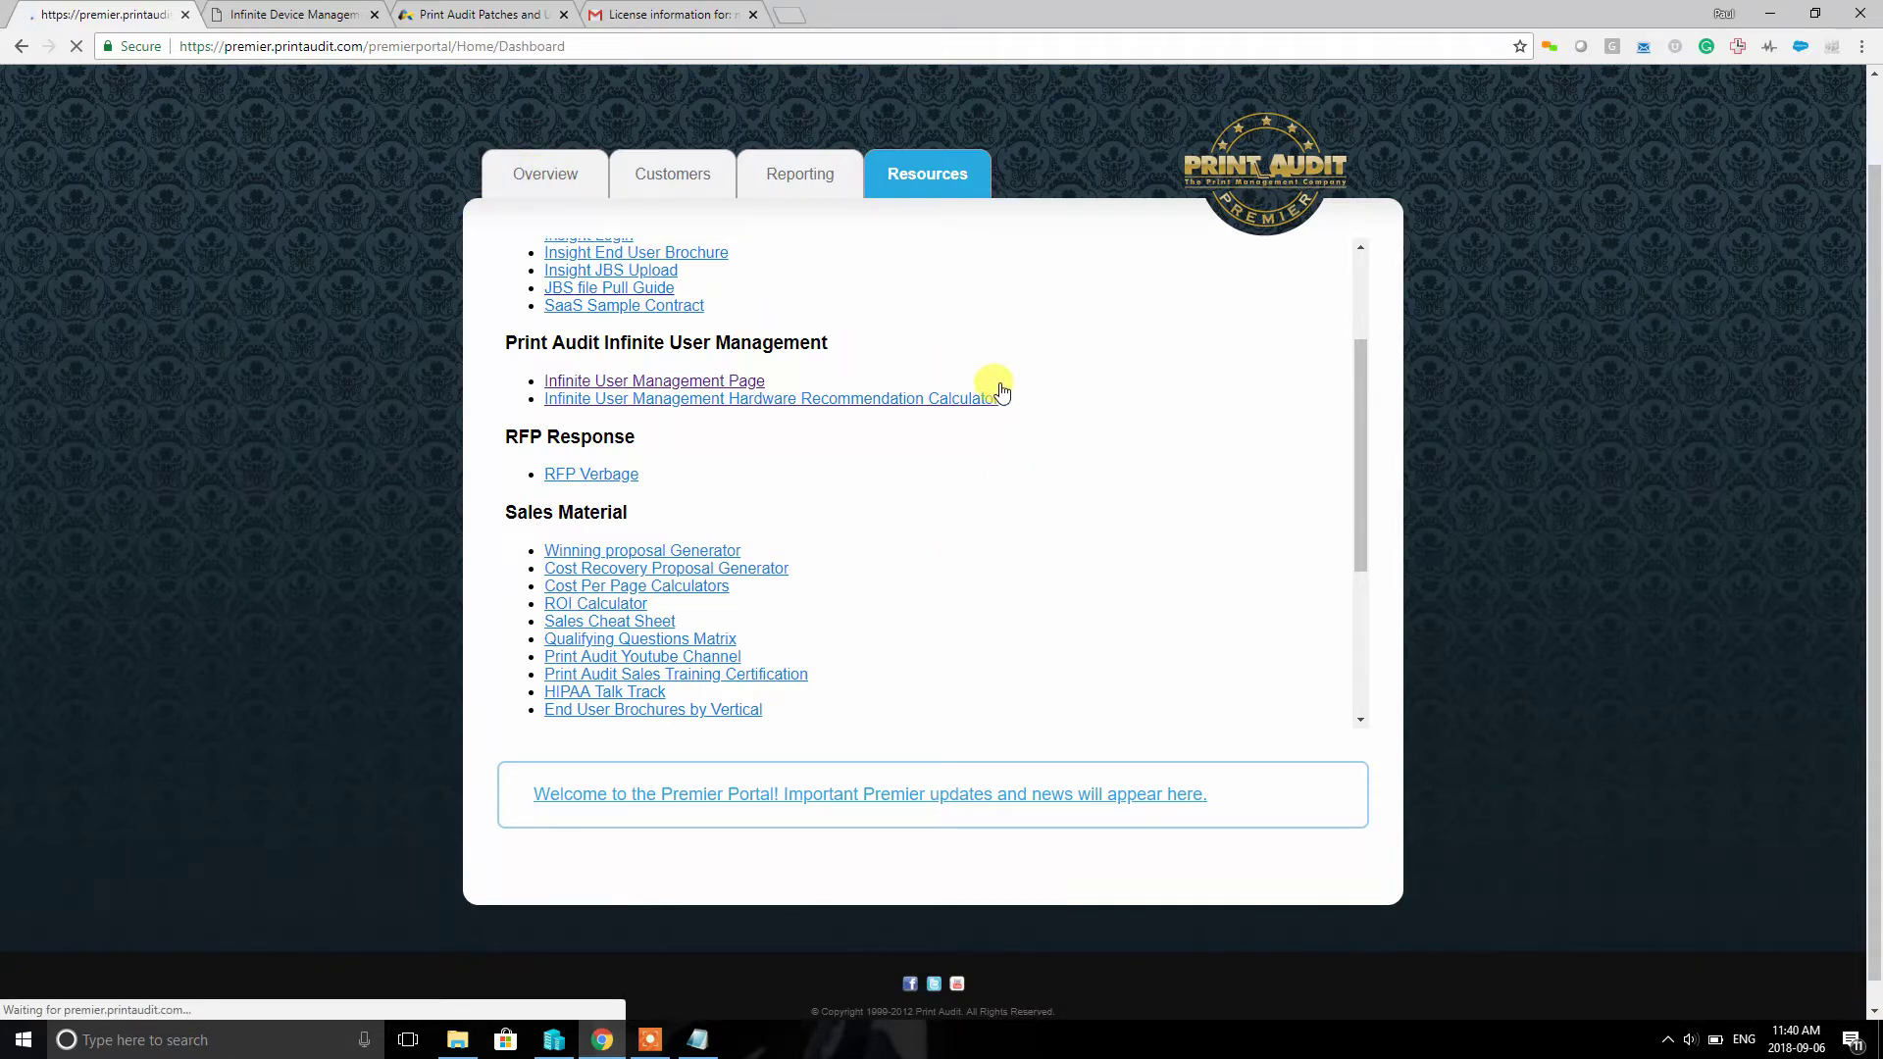
scroll(1226, 444, "down", 3)
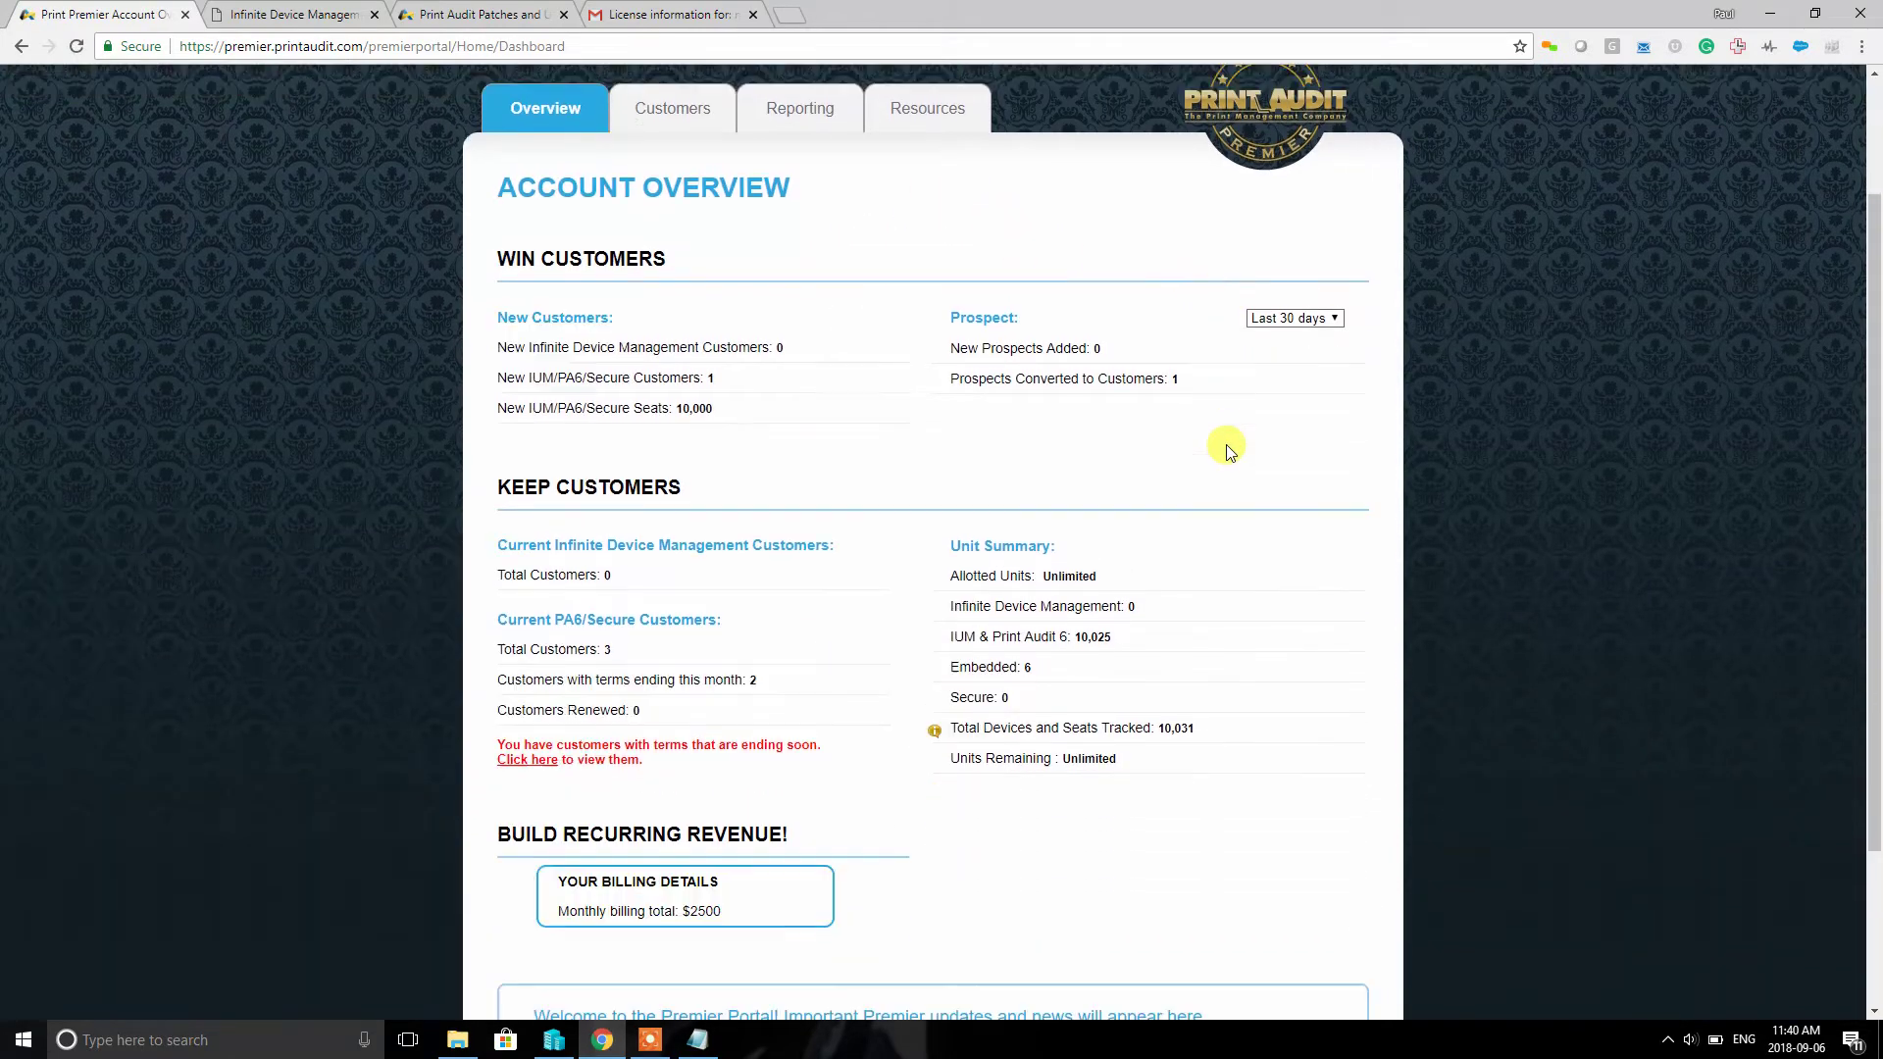
scroll(1226, 437, "down", 1)
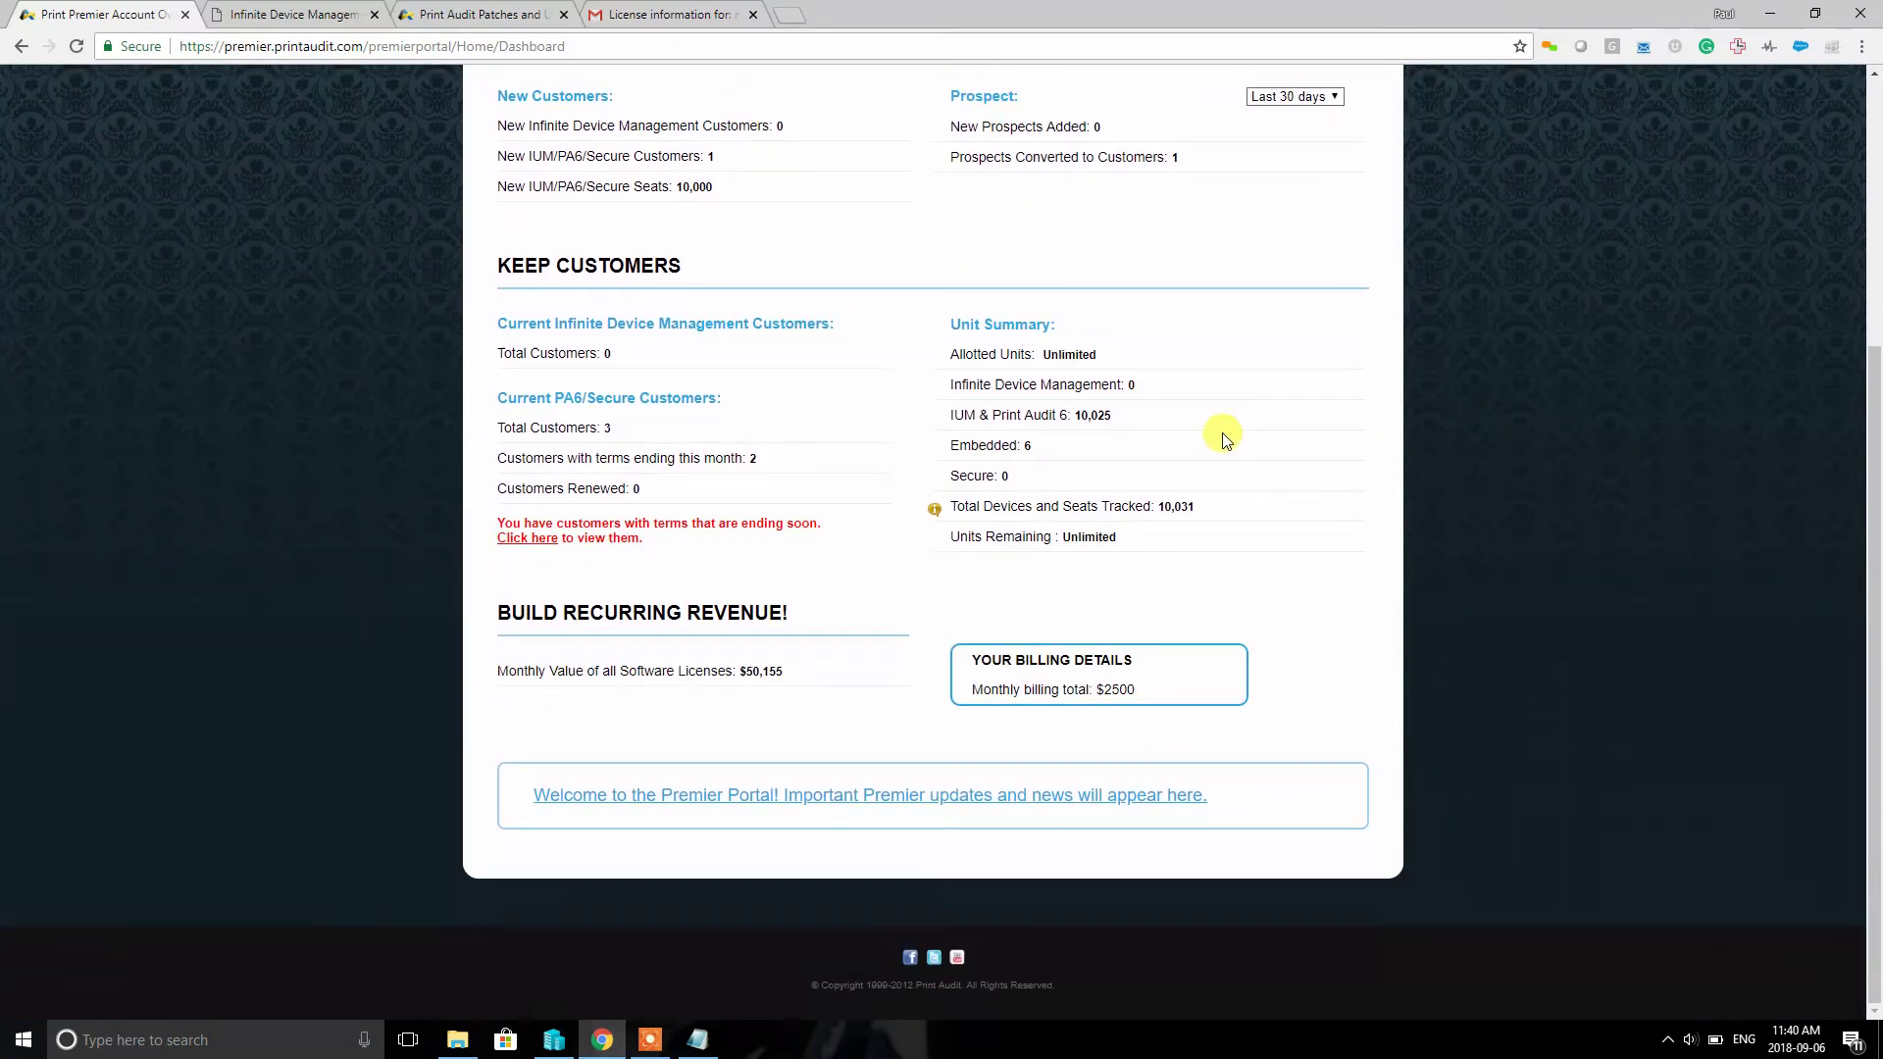